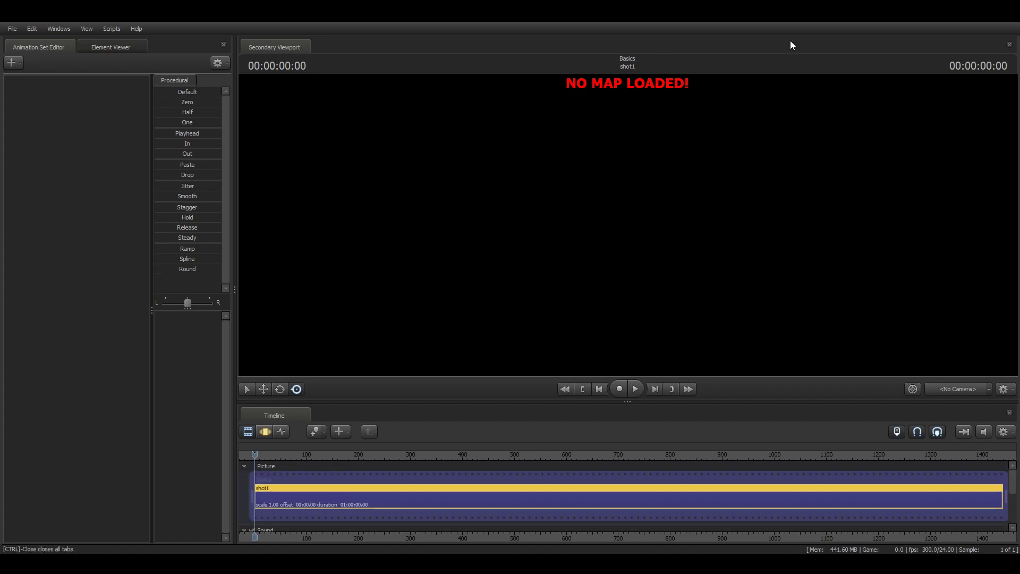
Step: Load a map into shot1 so the viewport has an environment to show
left_click(604, 189)
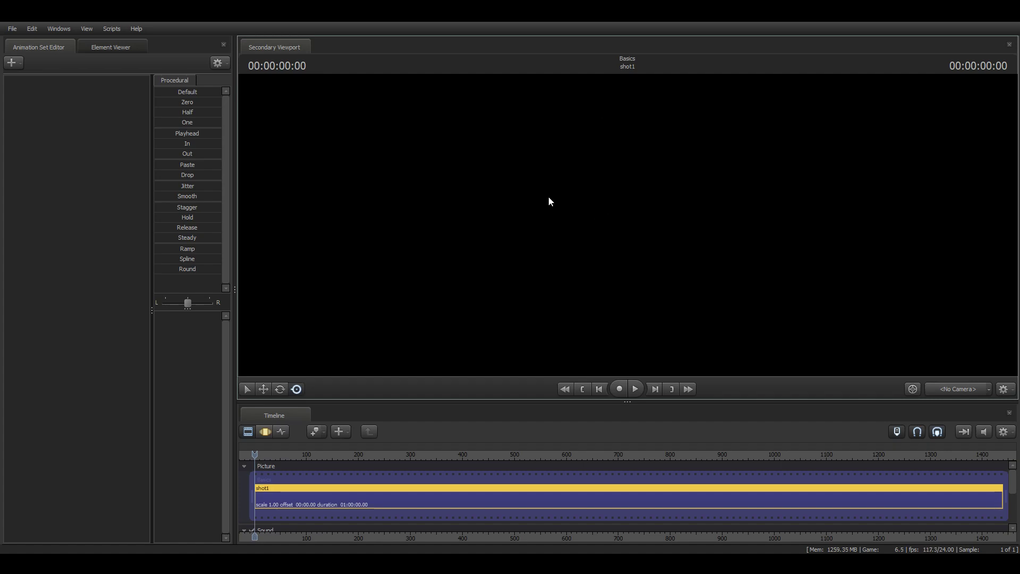
left_click(617, 247)
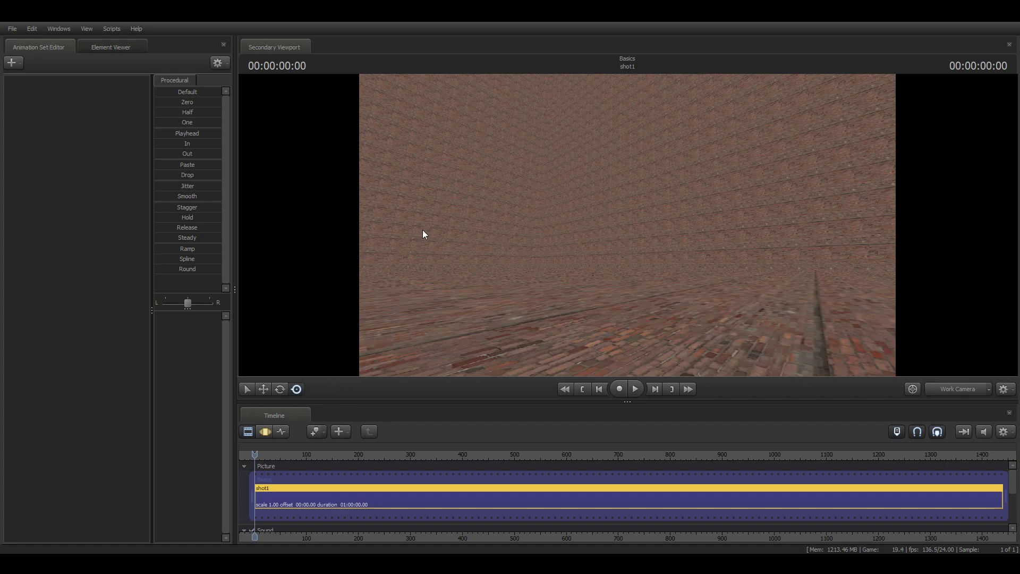
Step: Fly the work camera around the brick map to examine its walls and floor
left_click(506, 349)
left_click_drag(506, 349, 439, 292)
key("s")
key("w")
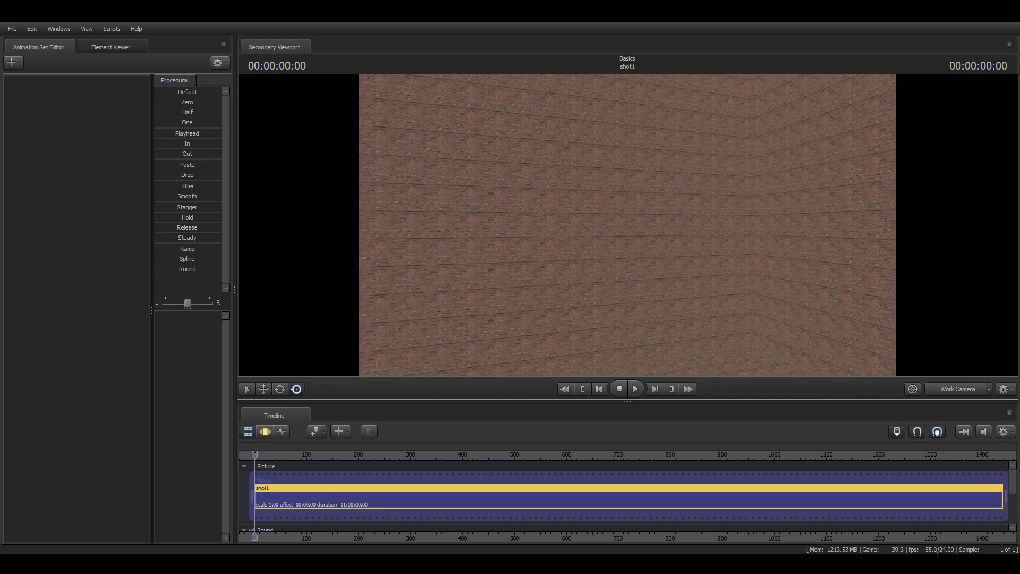
key("z")
key("x")
key("x")
key("x")
left_click_drag(439, 292, 464, 299)
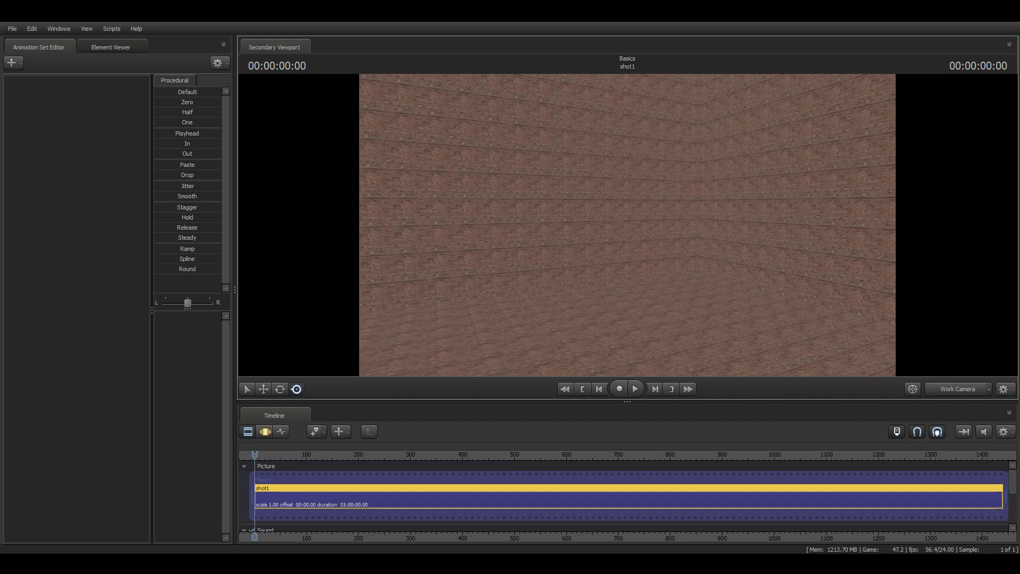
left_click_drag(627, 226, 590, 221)
key("s")
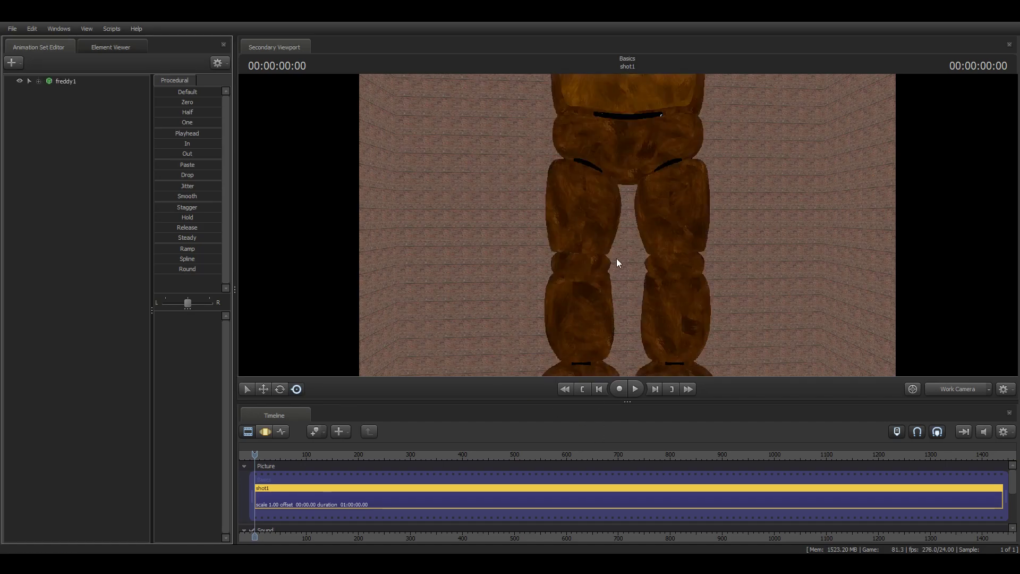
Step: Fly the work camera back to the side to view the freddy1 model together with the scene camera's frustum
left_click_drag(522, 277, 644, 303)
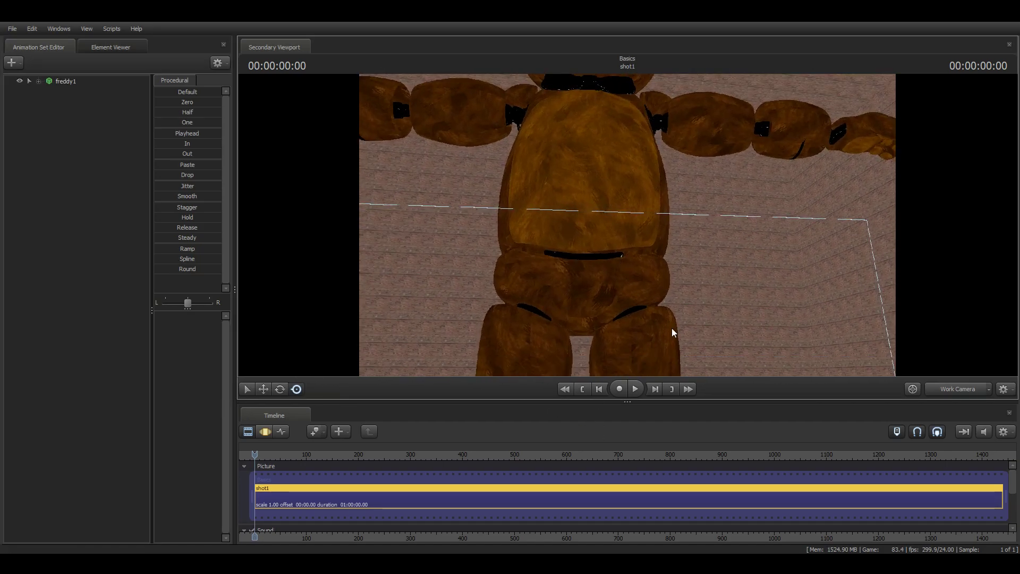
left_click_drag(853, 341, 786, 372)
left_click_drag(628, 225, 770, 253)
key("a")
key("s")
left_click_drag(605, 205, 618, 203)
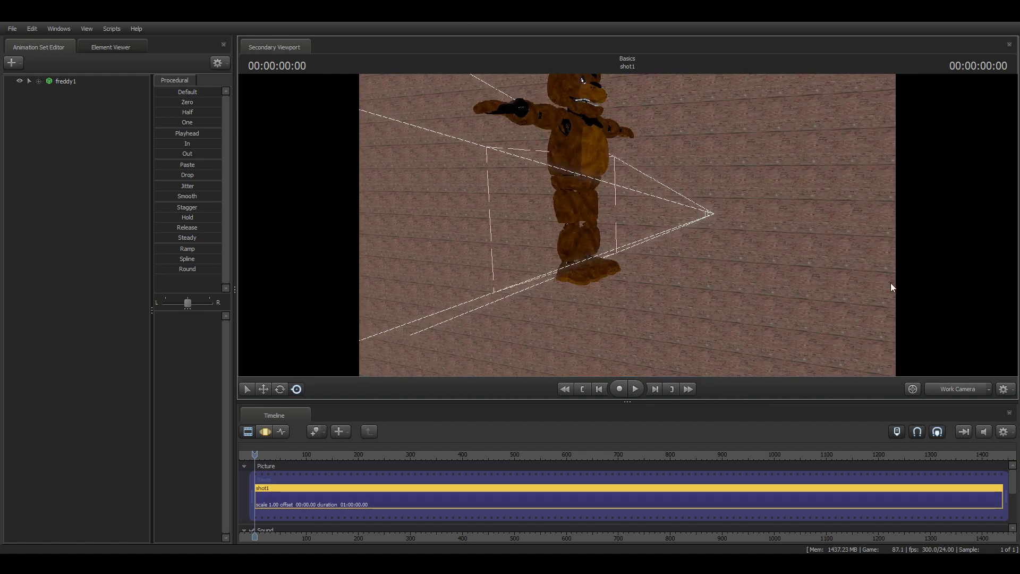
Step: Switch the viewport to camera1 and position it facing freddy1 so the whole model is in frame
left_click(970, 390)
mouse_move(598, 245)
left_mouse_down()
mouse_move(588, 319)
mouse_move(597, 226)
mouse_move(596, 241)
left_mouse_up()
key("s")
key("w")
key("s")
key("w")
key("s")
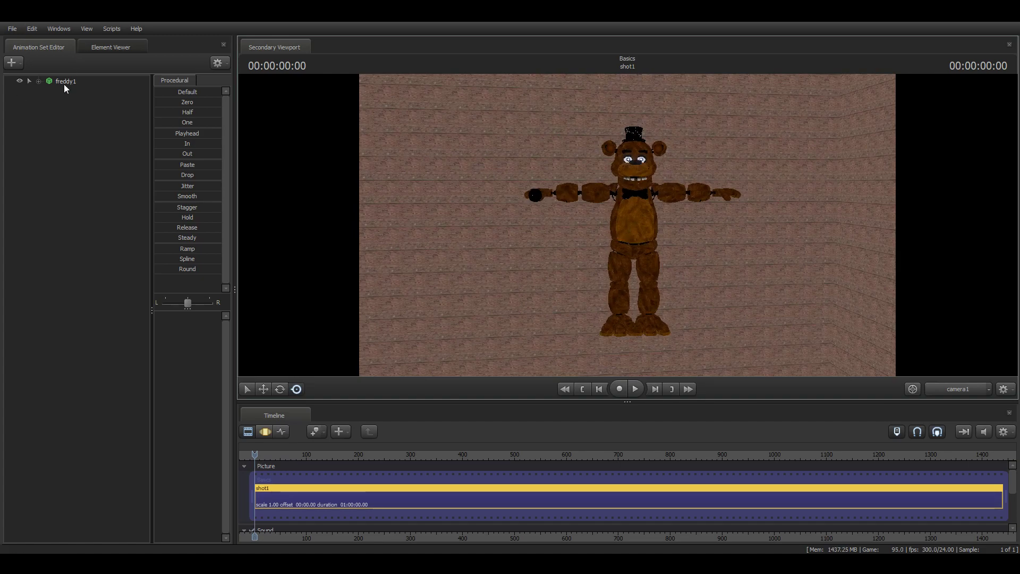
Step: Expand the freddy1 animation set and examine the bones in its Unknown group
left_click(37, 78)
left_click(46, 92)
left_click(39, 82)
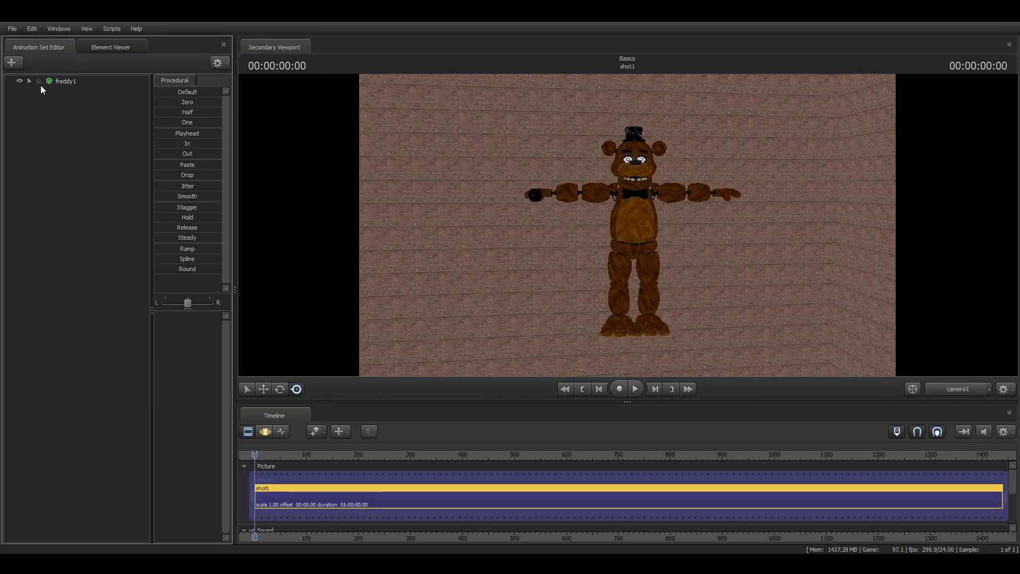
left_click(29, 81)
left_click(39, 84)
left_click(39, 83)
left_click(49, 92)
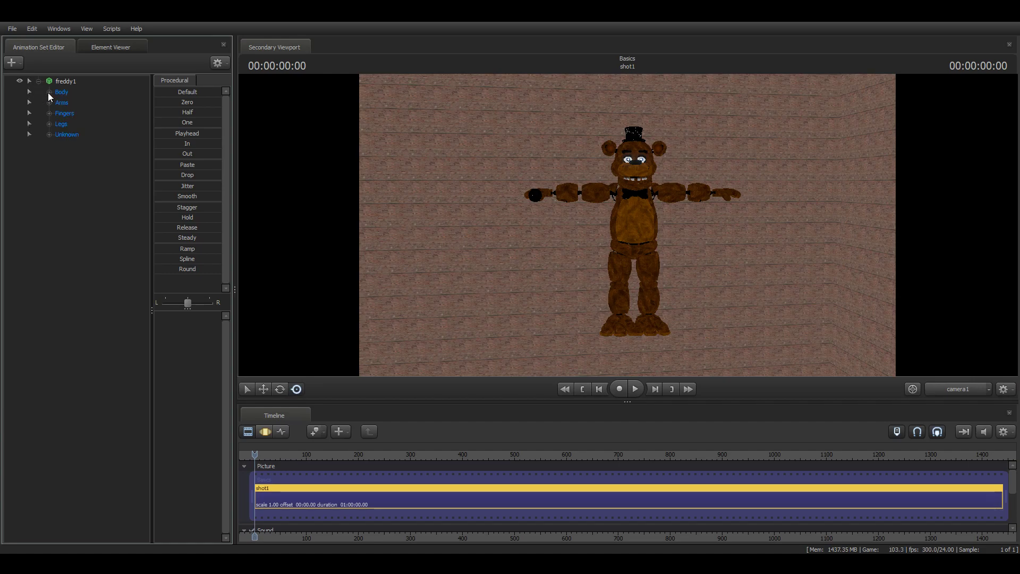
left_click(49, 134)
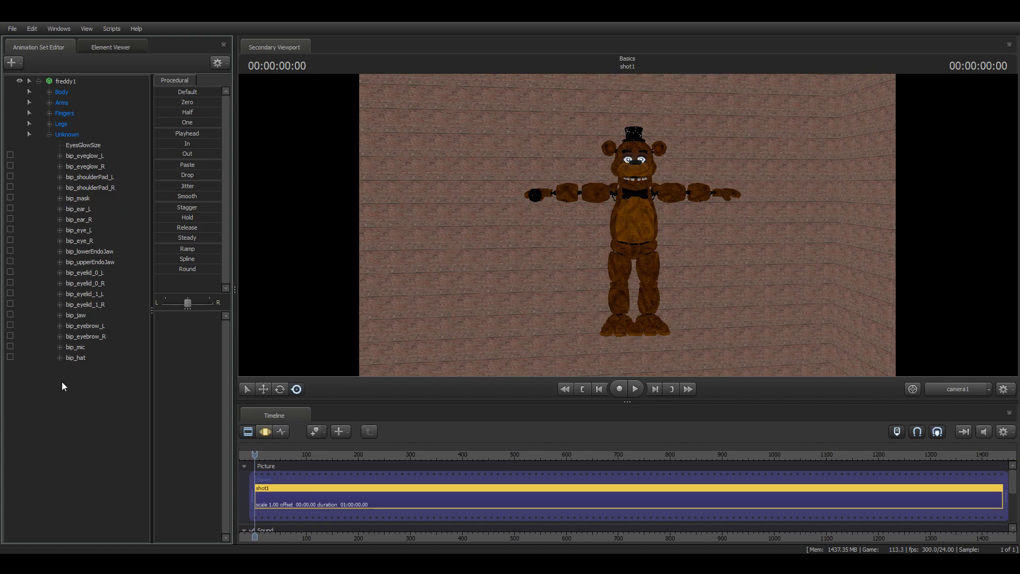
left_click(49, 134)
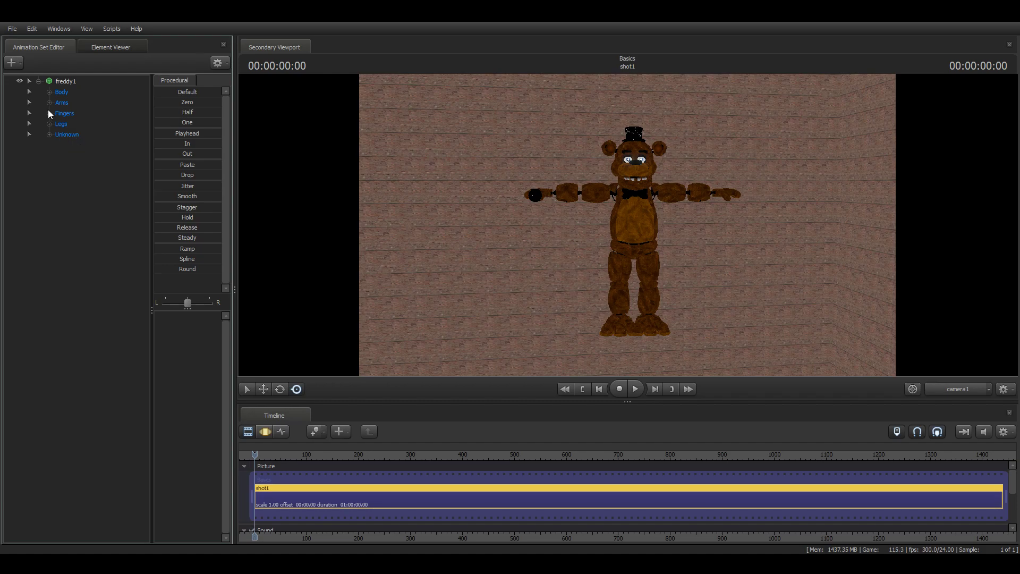
Step: Show the bones of freddy1's Body group and bring camera1 closer to the model
left_click(48, 93)
left_click_drag(464, 203, 534, 180)
key("w")
key("w")
mouse_move(330, 161)
left_mouse_down()
mouse_move(321, 172)
mouse_move(331, 161)
left_mouse_up()
key("s")
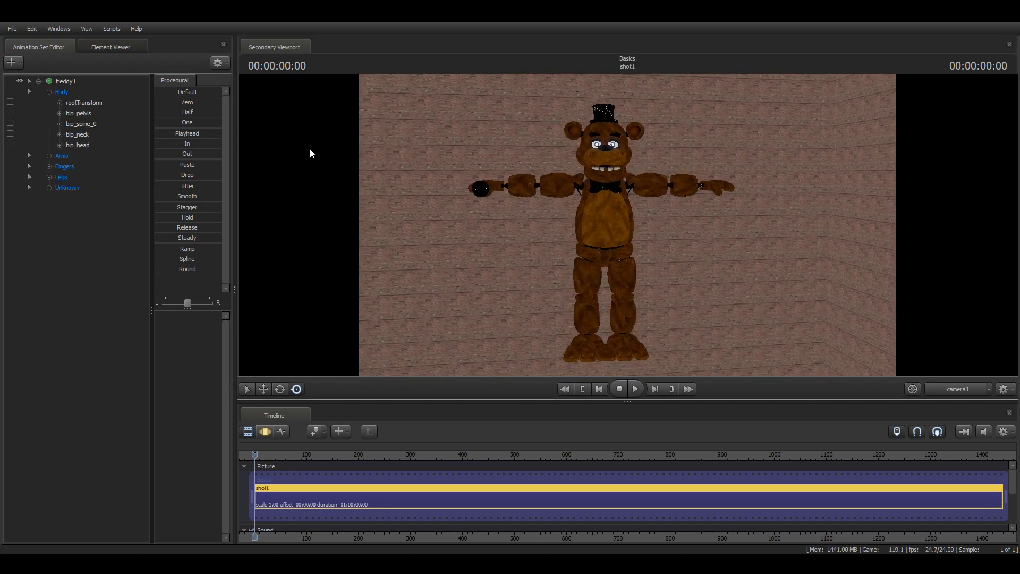
Step: Select the bip_spine_0 bone with the Rotate tool active and switch the timeline to the Motion Editor
left_click(78, 125)
key("e")
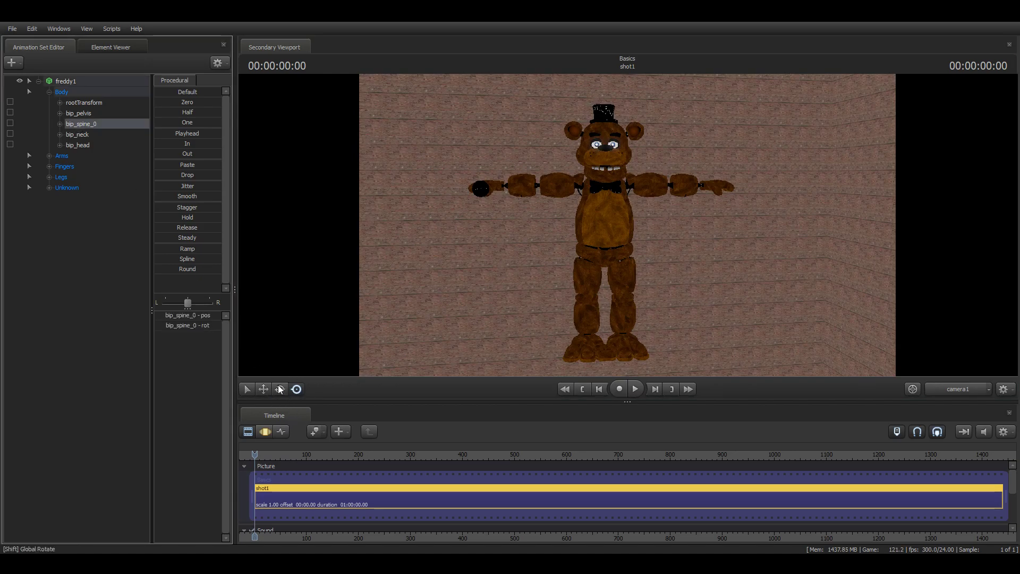
left_click_drag(664, 263, 636, 212)
left_click(251, 431)
key("w")
key("s")
key("w")
key("s")
key("w")
key("s")
key("w")
left_click_drag(691, 234, 598, 233)
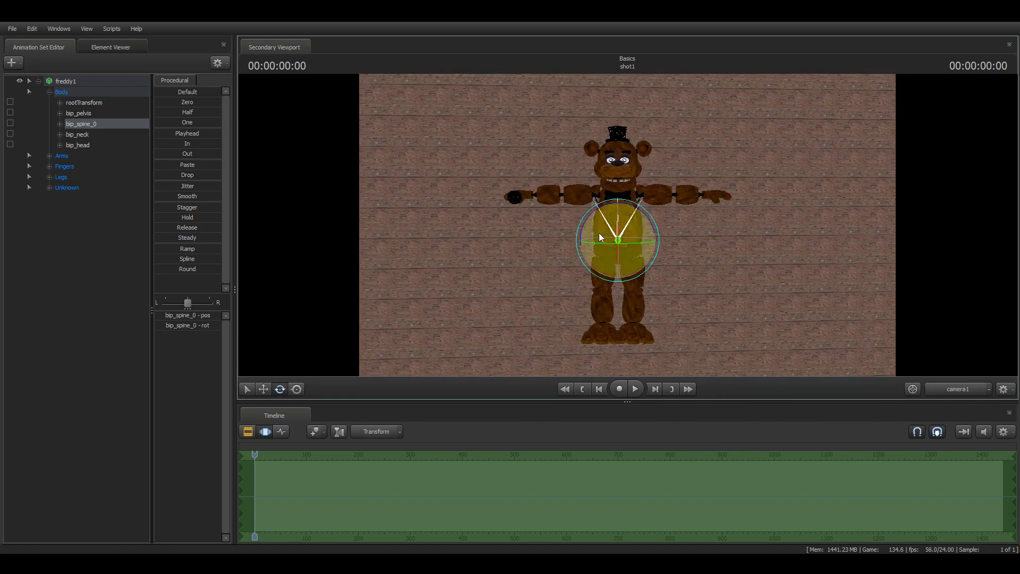
Step: Try moving bip_spine_0 up and away from the hips with the Move tool, and undo the move
left_click(267, 389)
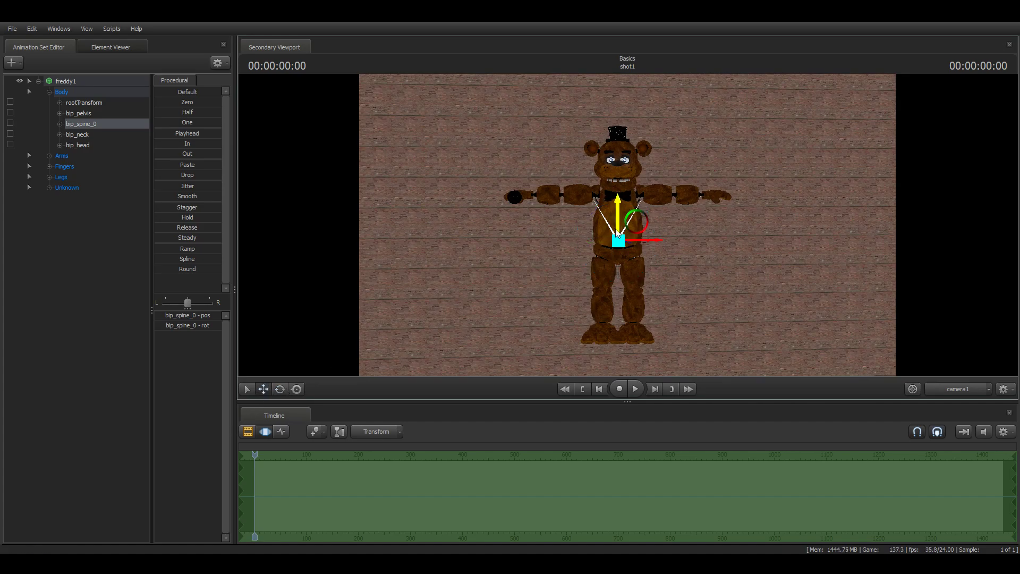
mouse_move(619, 242)
left_mouse_down()
mouse_move(576, 192)
mouse_move(601, 201)
mouse_move(603, 151)
mouse_move(604, 173)
mouse_move(693, 199)
mouse_move(679, 227)
mouse_move(621, 242)
left_mouse_up()
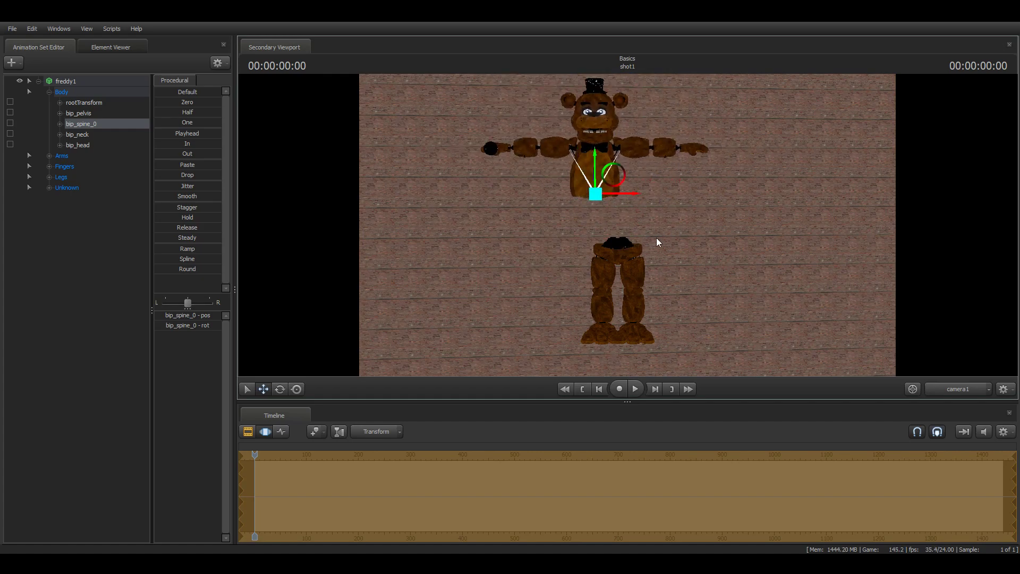
key("ctrl+z")
key("ctrl+z")
key("ctrl+z")
key("ctrl+z")
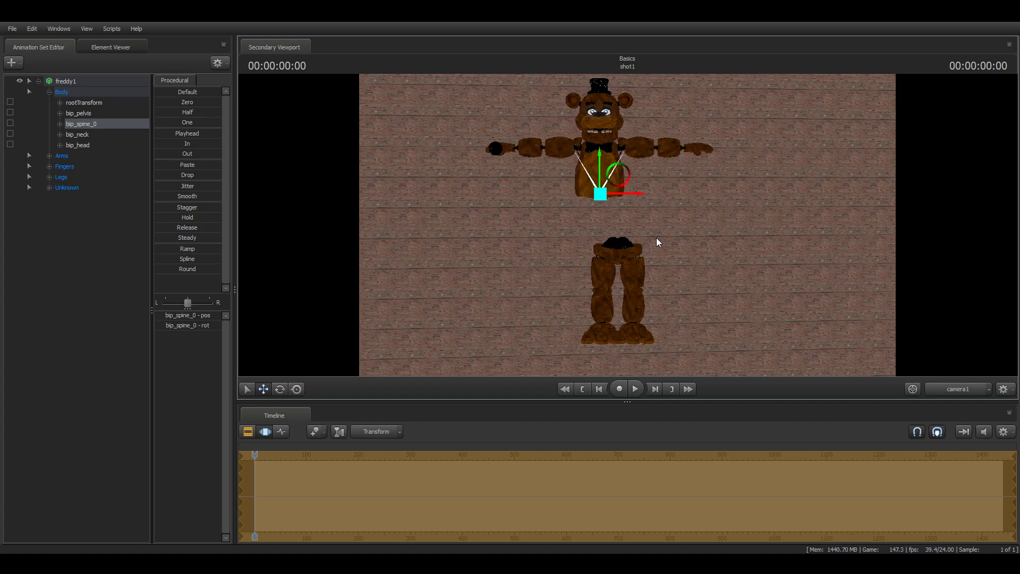
Step: Try tilting bip_spine_0 sideways with the screen-space manipulator, and undo the tilt
left_click_drag(446, 339, 447, 366)
key("w")
key("s")
left_click_drag(606, 225, 627, 225)
left_click(302, 390)
left_click_drag(435, 315, 411, 279)
key("w")
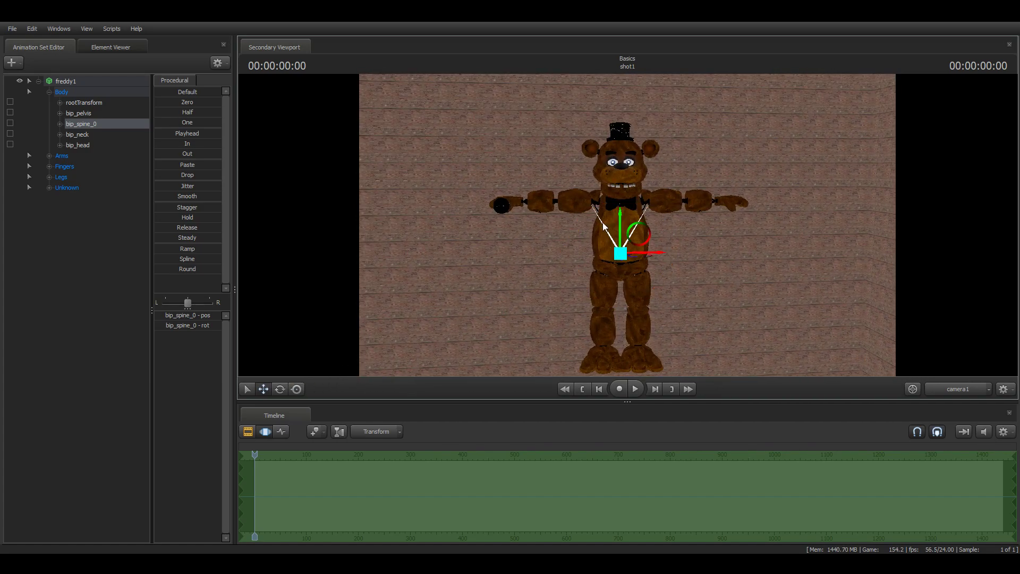
left_click(296, 389)
left_click_drag(572, 241, 610, 231)
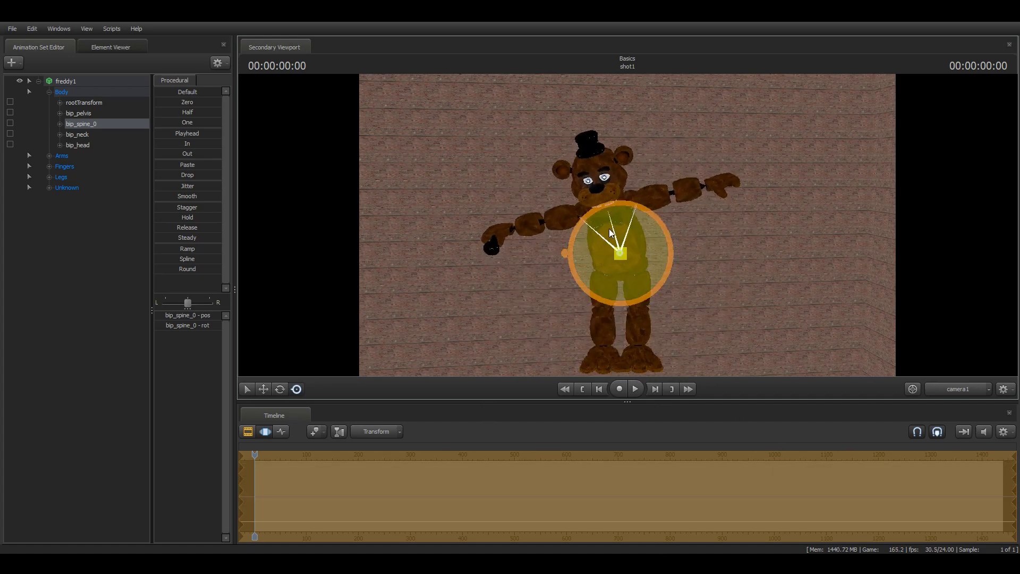
key("ctrl+z")
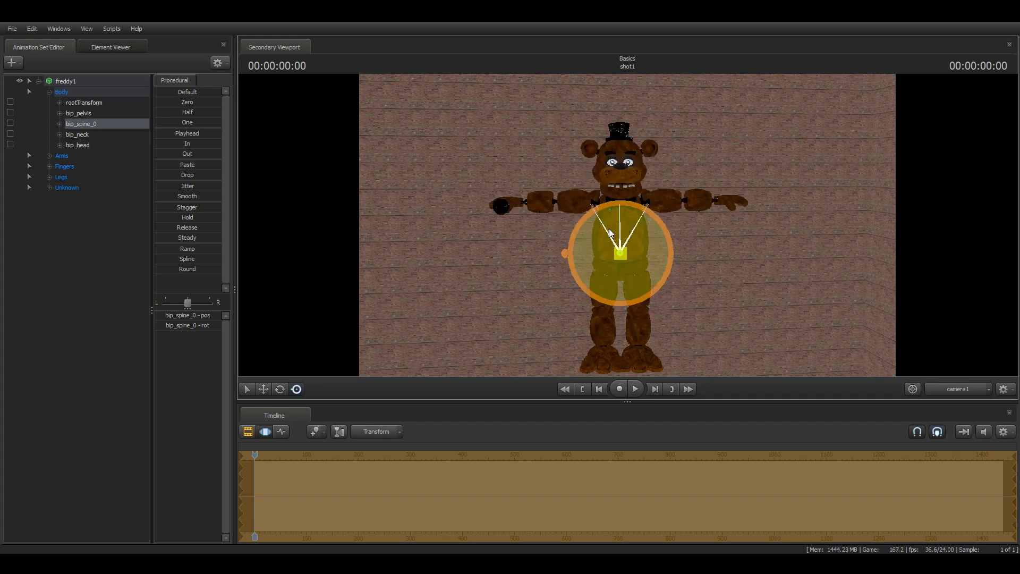
Step: Try leaning and twisting the torso by rotating bip_spine_0 with the Rotate tool, and undo the rotations
left_click(277, 390)
left_click_drag(517, 314, 531, 316)
mouse_move(587, 258)
left_mouse_down()
mouse_move(577, 257)
mouse_move(598, 261)
mouse_move(614, 241)
mouse_move(573, 232)
mouse_move(579, 218)
mouse_move(552, 273)
mouse_move(591, 244)
mouse_move(560, 266)
mouse_move(597, 254)
left_mouse_up()
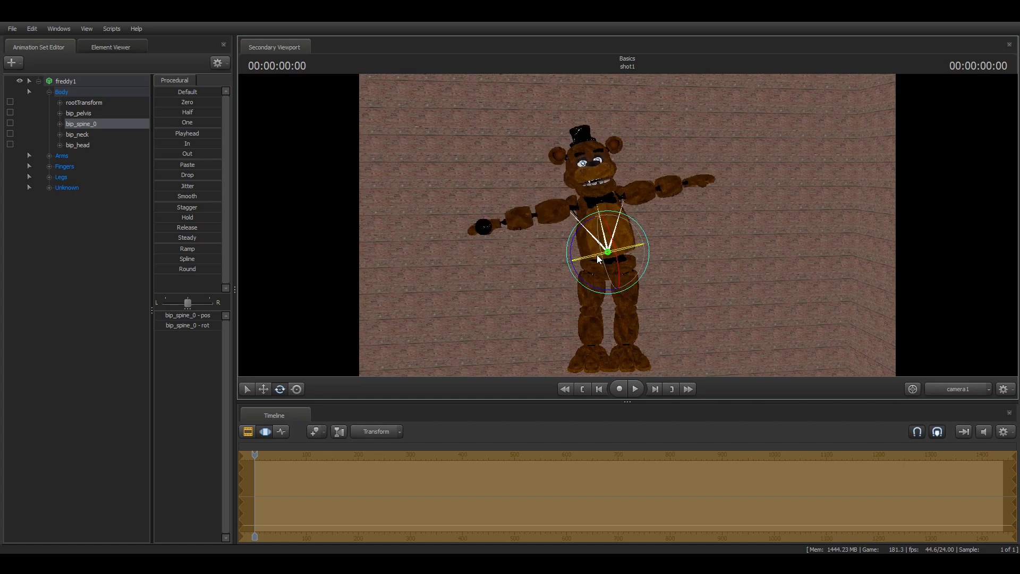
key("ctrl+z")
key("ctrl+z")
left_click_drag(519, 268, 527, 229)
key("w")
key("s")
key("w")
left_click_drag(628, 225, 623, 214)
key("w")
key("ctrl+z")
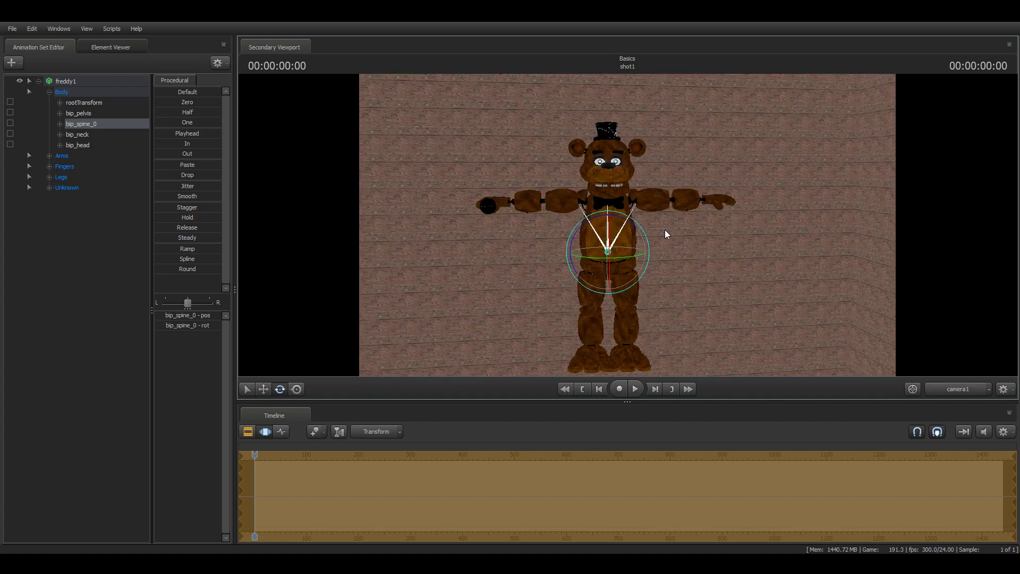
Step: Rotate bip_knee_L and bip_knee_R from the Legs group outward so freddy1's feet point apart
left_click_drag(659, 228, 615, 225)
key("w")
key("s")
key("w")
left_click(48, 177)
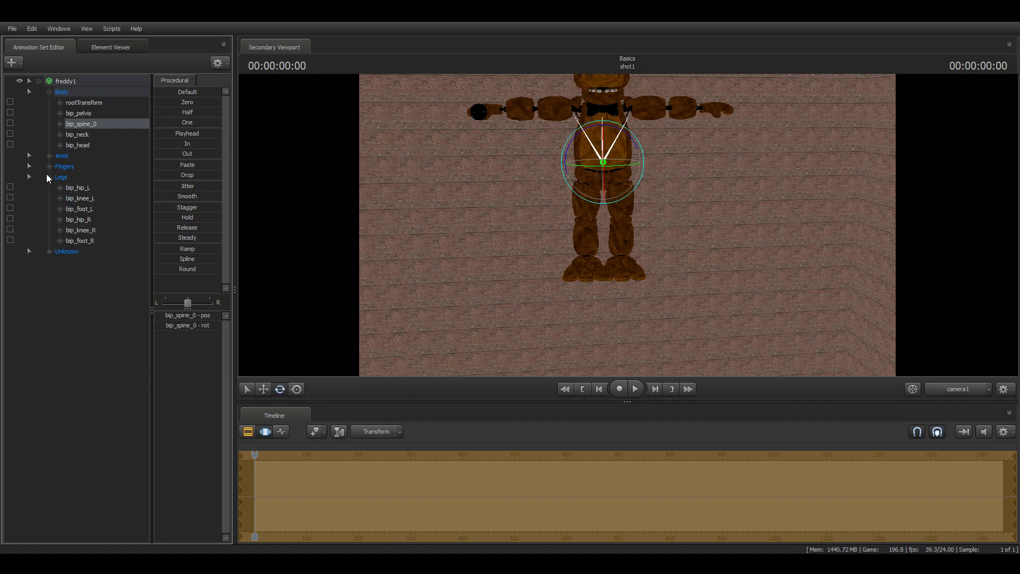
left_click(81, 198)
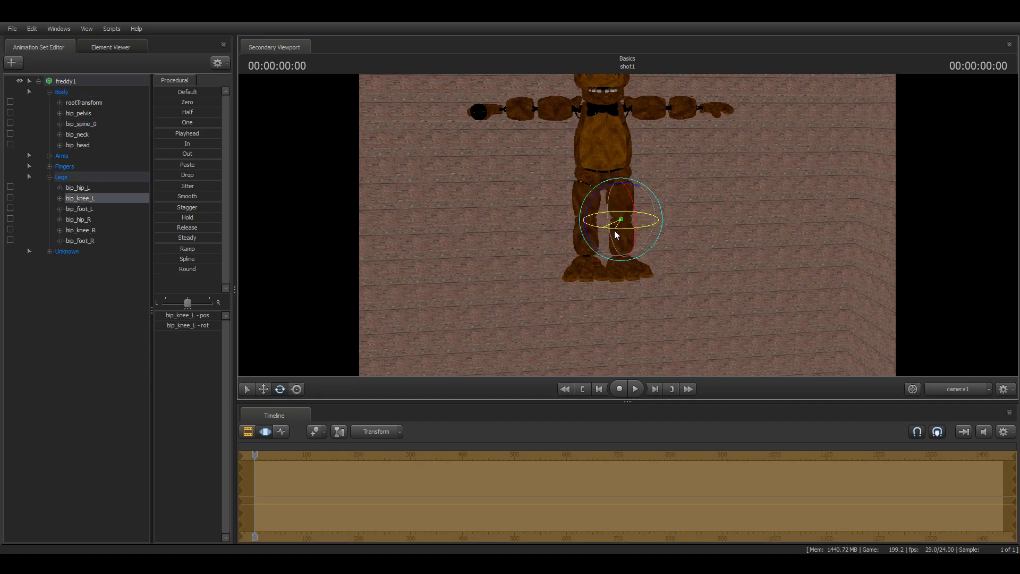
left_click(77, 230)
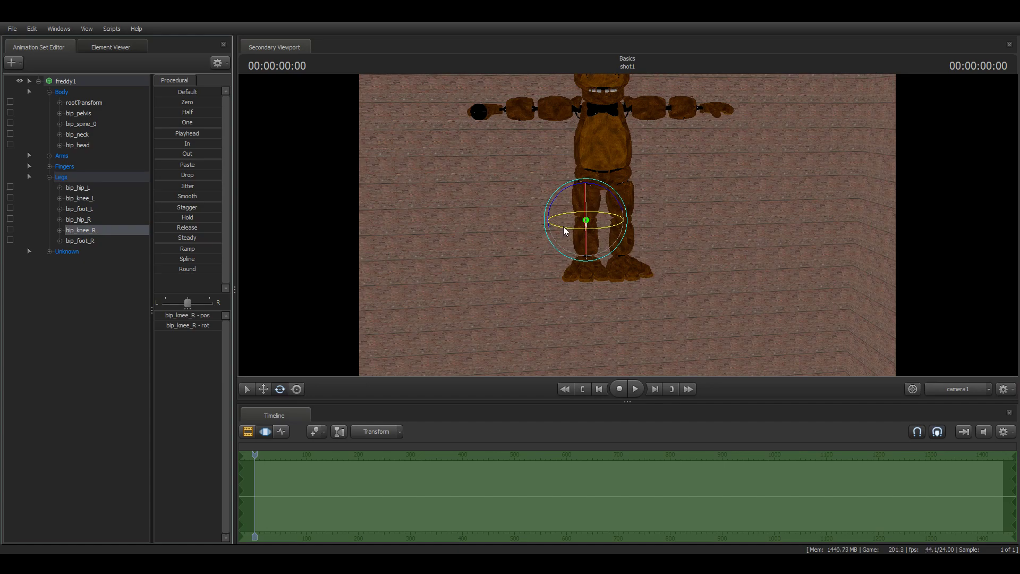
left_click_drag(560, 222, 556, 223)
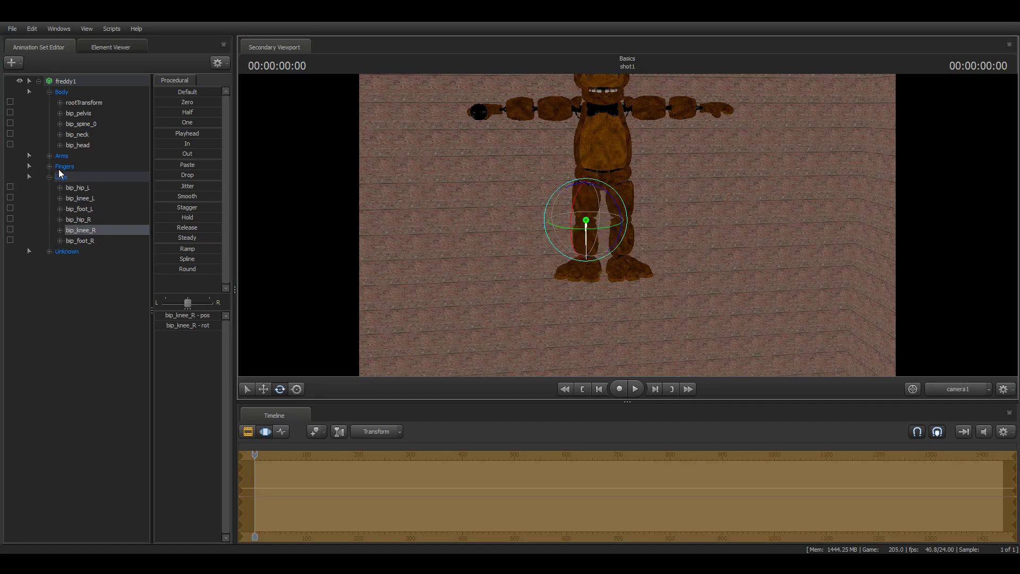
Step: Rotate bip_spine_0 so the torso leans and turns slightly toward the model's right side
left_click(82, 126)
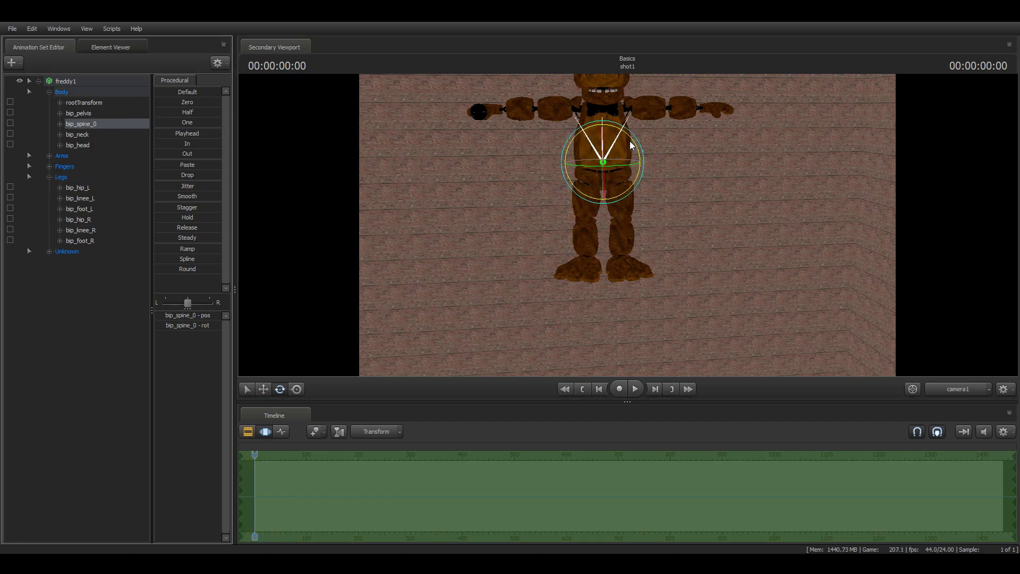
left_click_drag(618, 139, 607, 138)
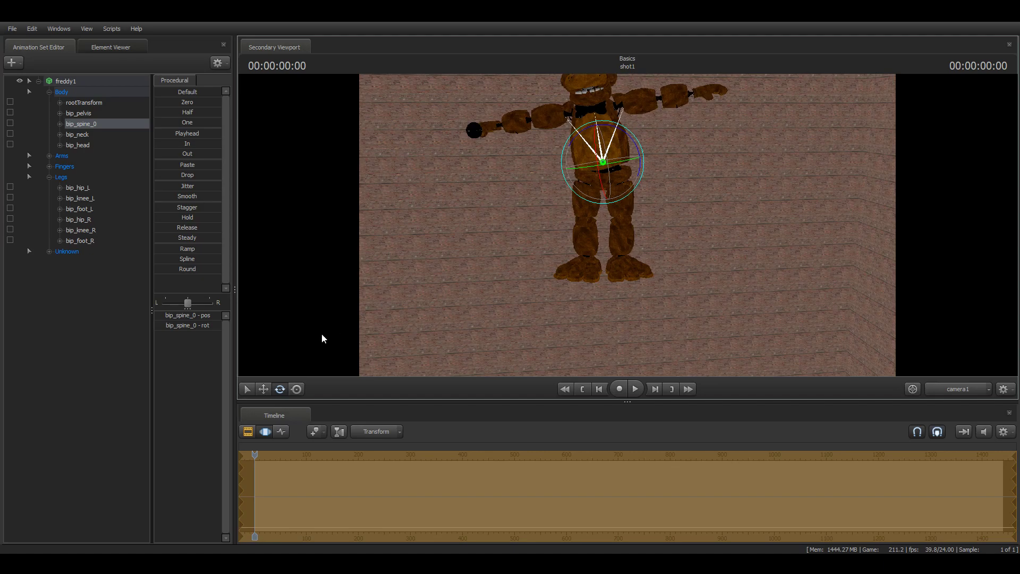
left_click(296, 386)
left_click(282, 390)
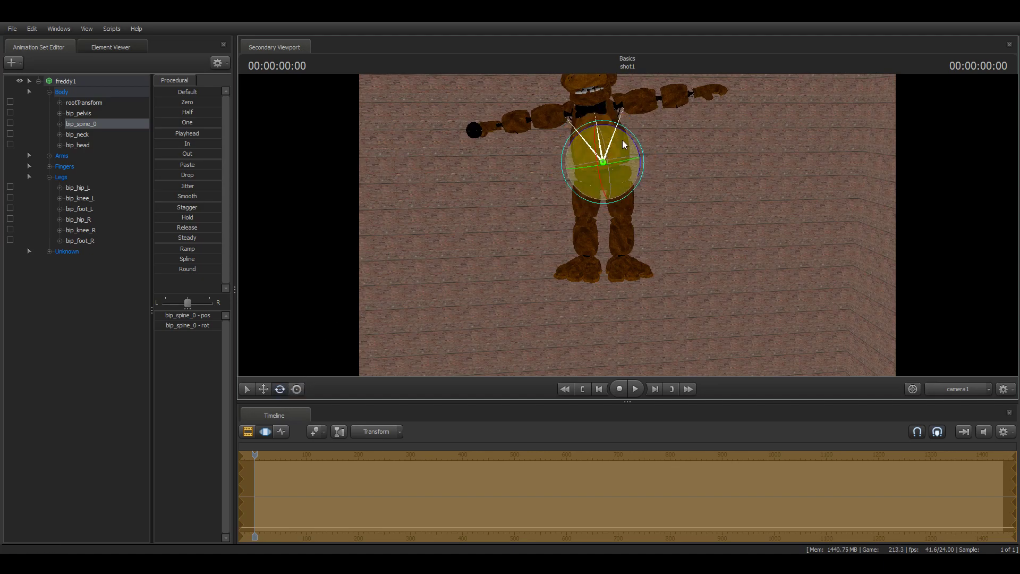
left_click_drag(620, 149, 618, 157)
Step: Frame freddy1's upper body and rotate bip_head slightly downward
left_click_drag(700, 199, 671, 207)
key("w")
key("s")
key("w")
left_click_drag(525, 232, 530, 221)
left_click(85, 144)
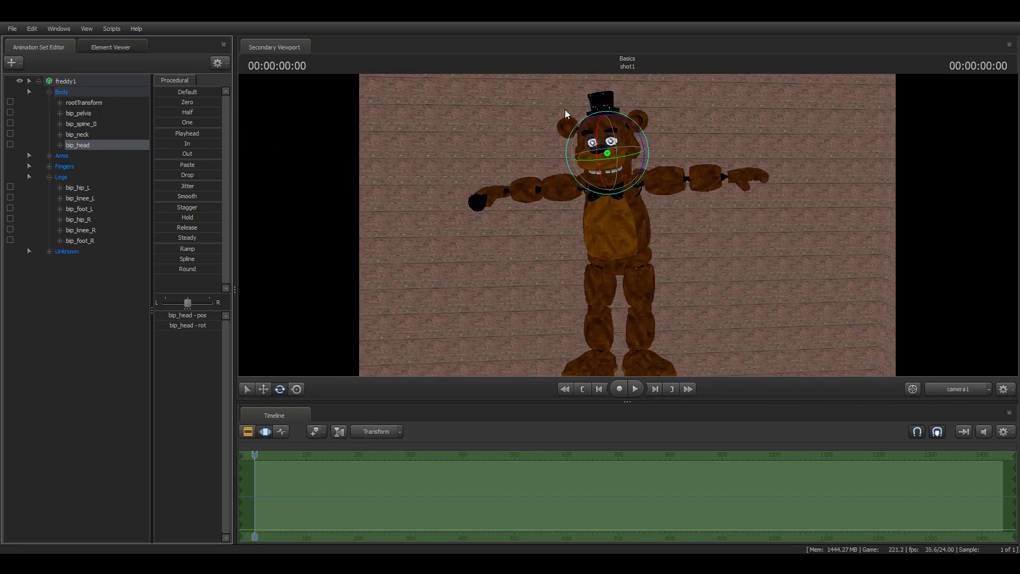
left_click_drag(613, 138, 610, 141)
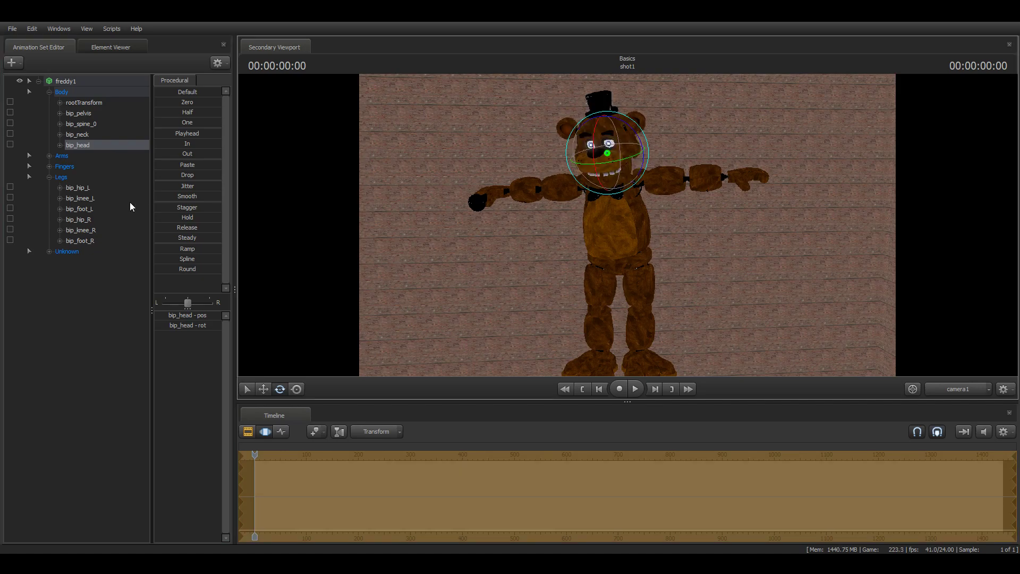
Step: Lower freddy1's left arm beside the body by rotating bip_upperArm_L and bip_lowerArm_L from the Arms group
left_click(49, 155)
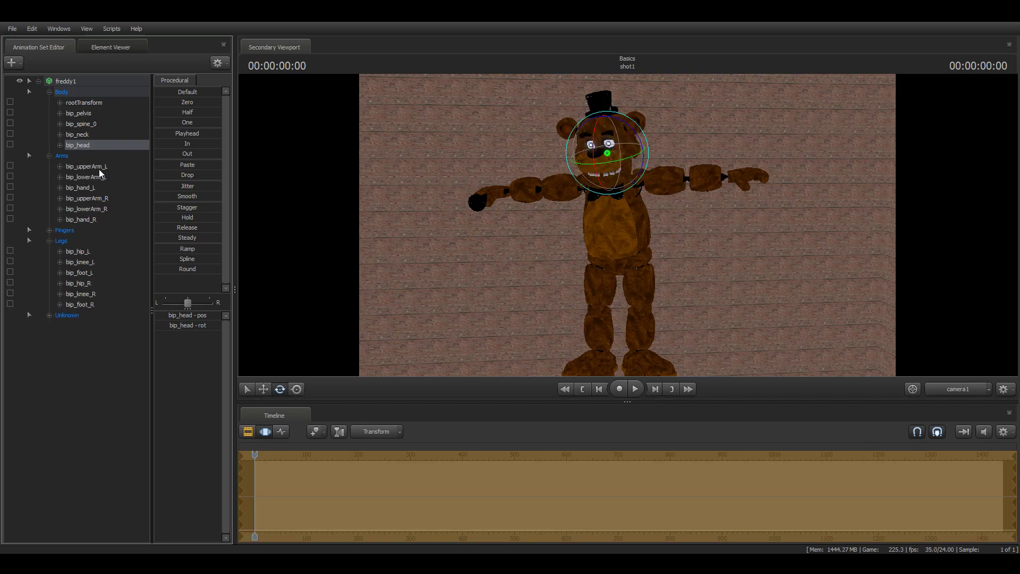
left_click(113, 165)
left_click_drag(676, 154, 618, 170)
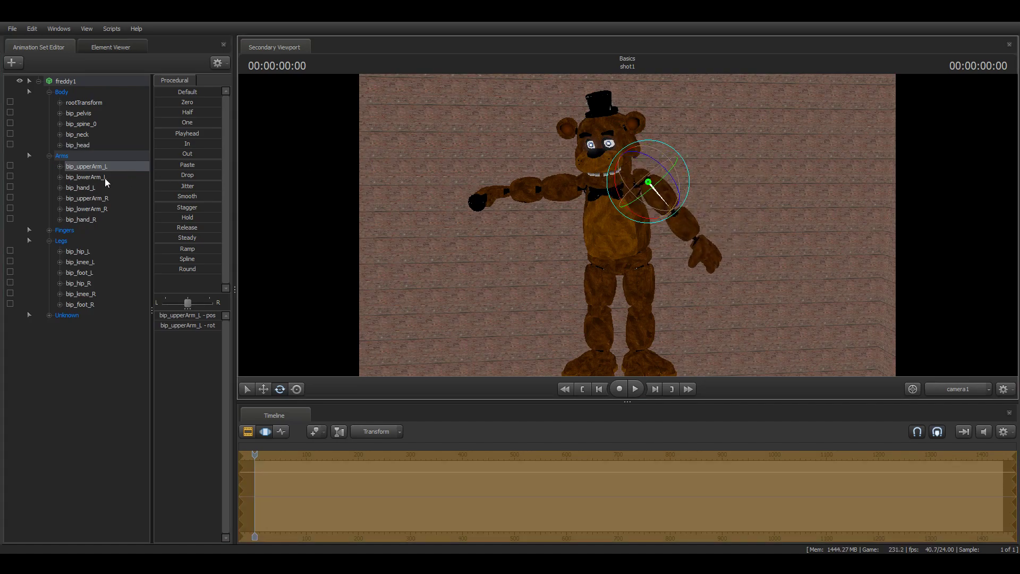
left_click(81, 177)
left_click_drag(668, 216, 663, 229)
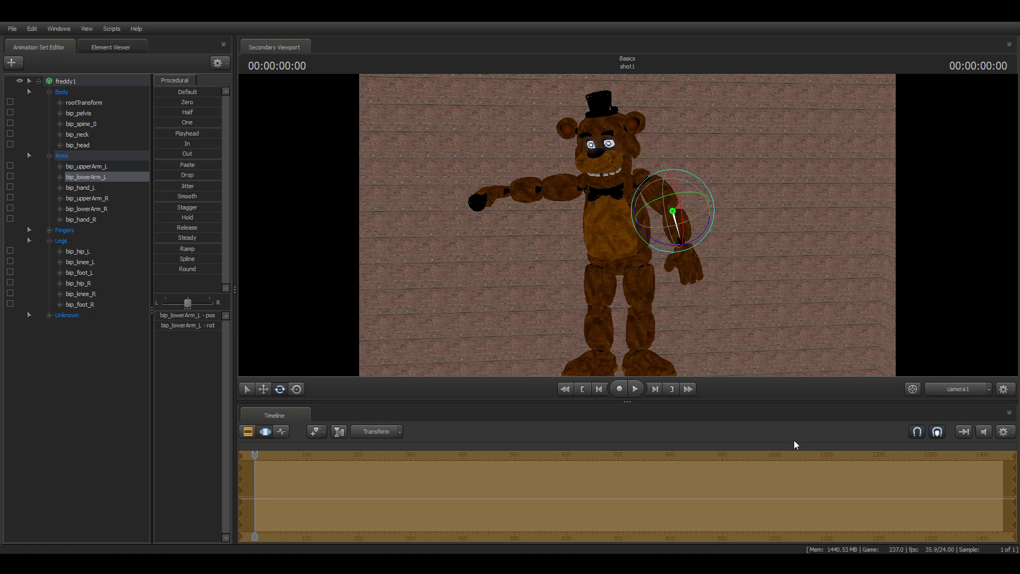
Step: Rotate bip_lowerArm_L further so freddy1's left forearm hangs down beside the body
left_click_drag(811, 330, 862, 338)
key("w")
key("s")
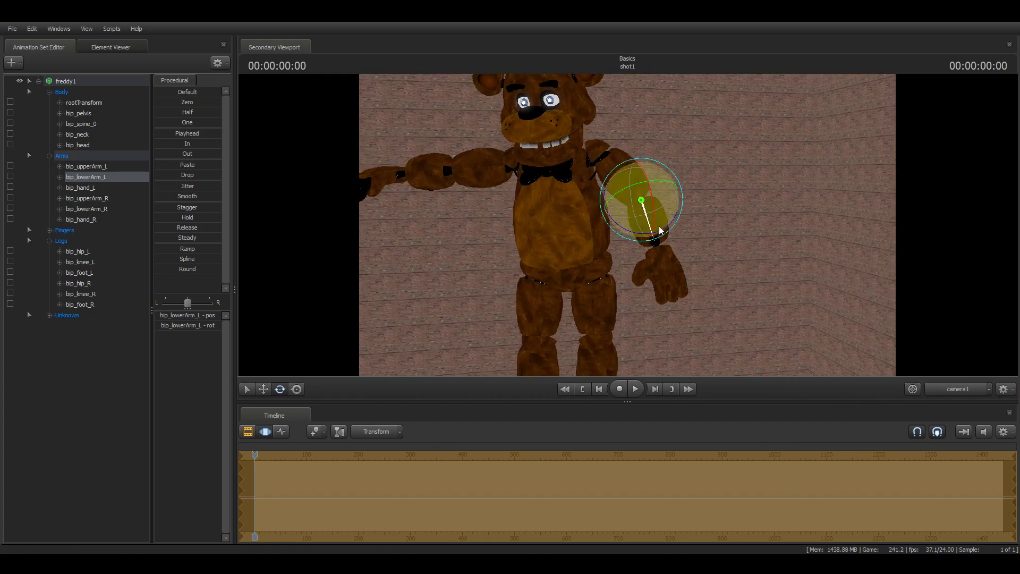
left_click_drag(674, 207, 691, 220)
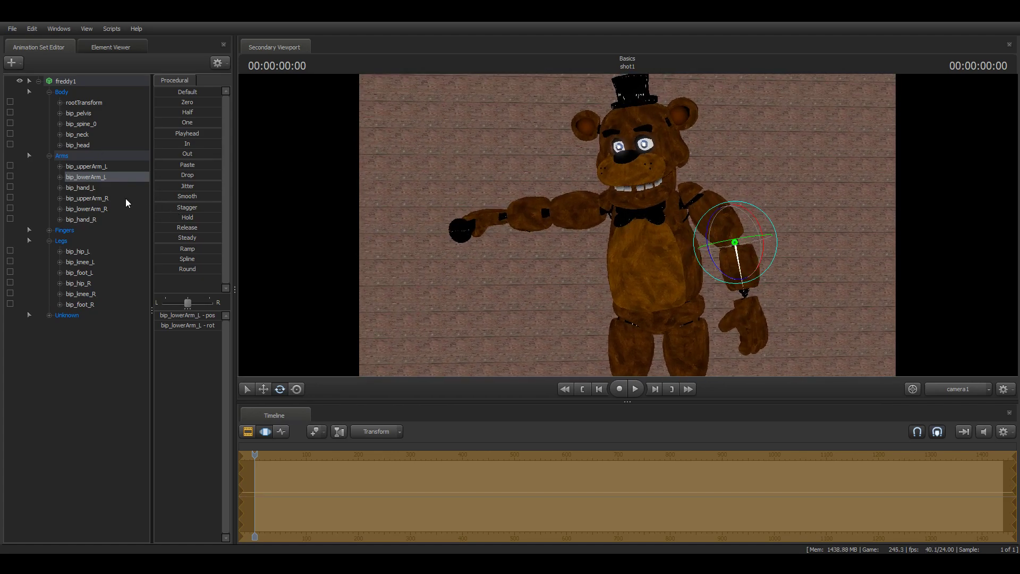
Step: Lower freddy1's right arm with bip_upperArm_R and bend the forearm with bip_lowerArm_R so the microphone is held forward
left_click(127, 199)
left_click_drag(582, 176, 546, 189)
left_click(85, 208)
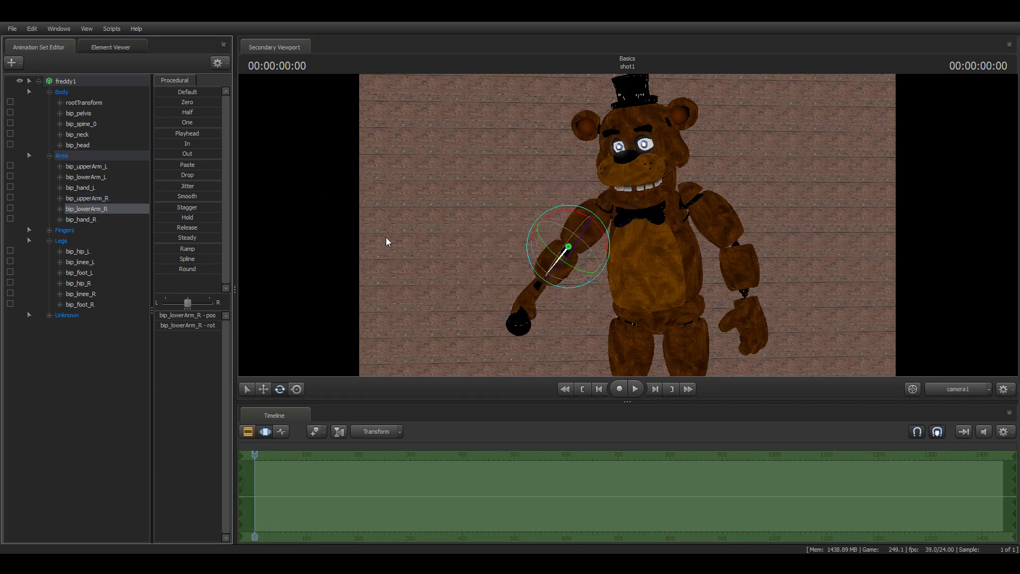
left_click_drag(552, 228, 607, 228)
key("s")
key("w")
key("s")
key("w")
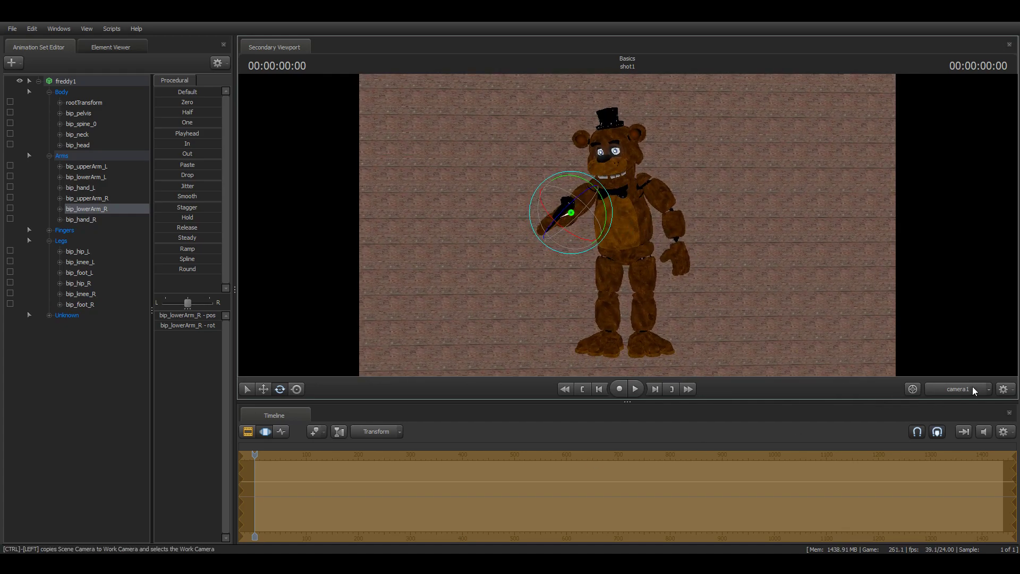
Step: Collapse freddy1, add camera2 with the current full-body framing, and look through it with camera2 selected
left_click(29, 80)
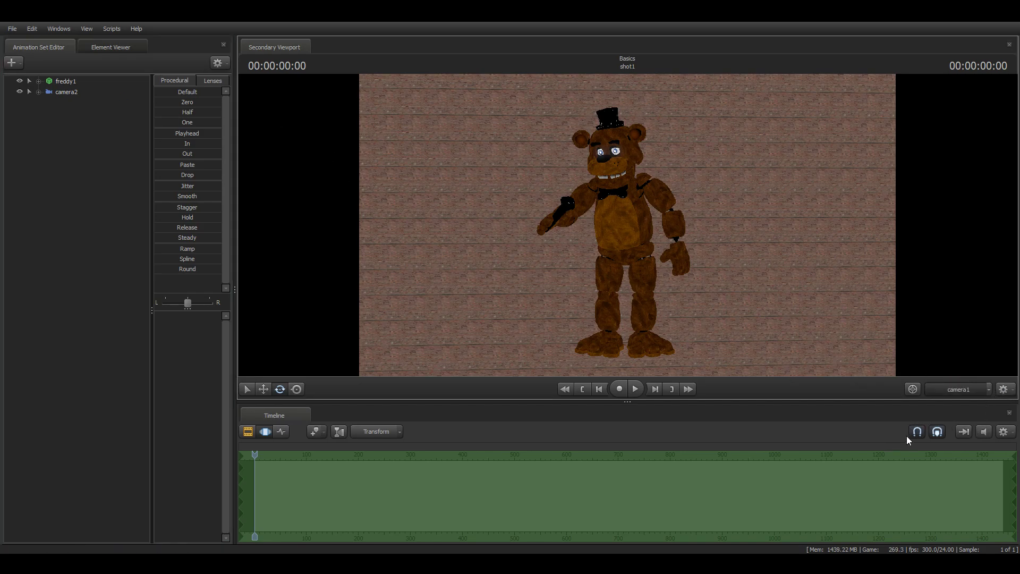
left_click(897, 449)
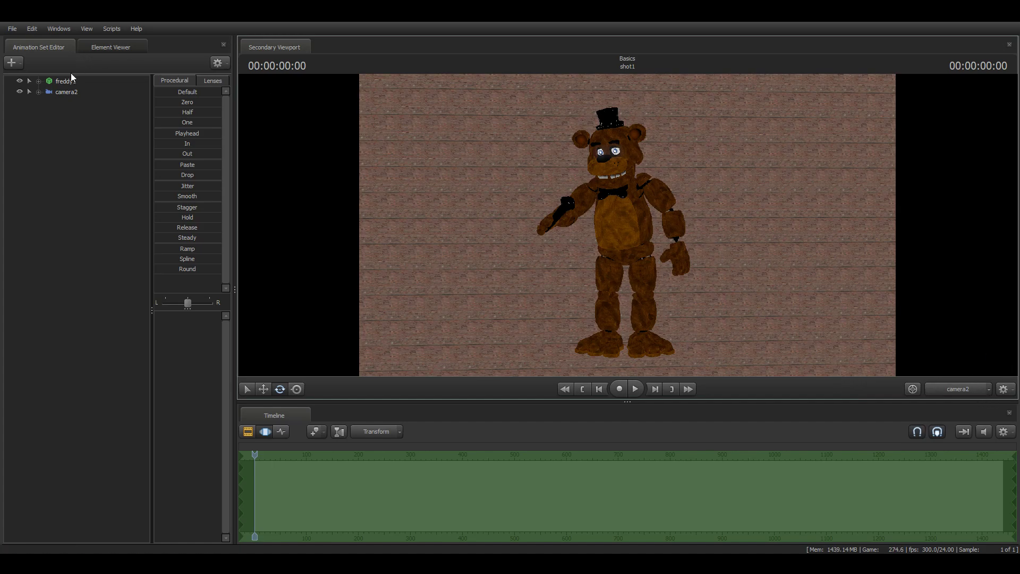
left_click(57, 93)
left_click_drag(428, 158, 626, 177)
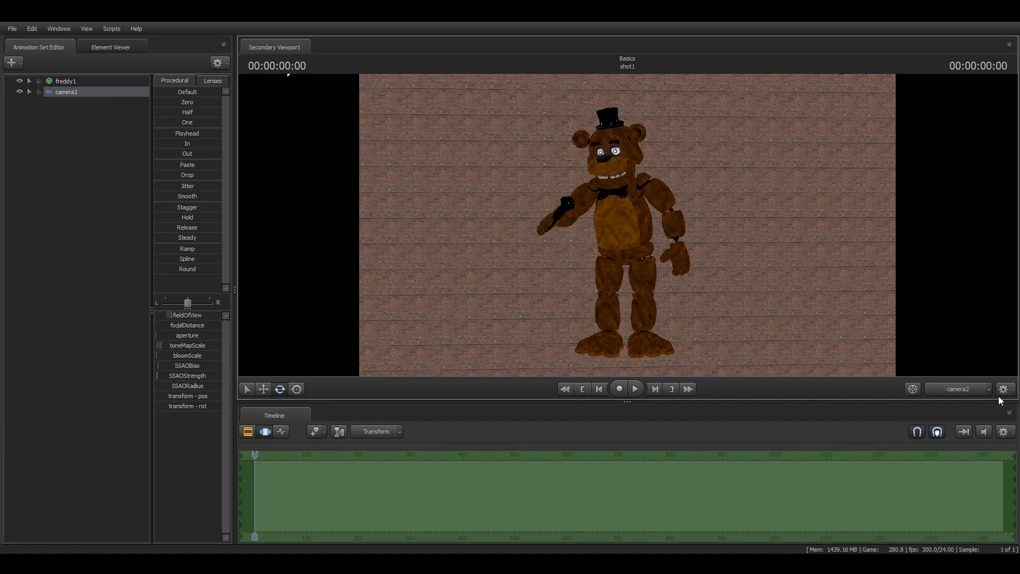
Step: Switch to camera1, fly the work view around freddy1, and return to the camera2 view
left_click(886, 449)
left_click_drag(884, 455, 318, 491)
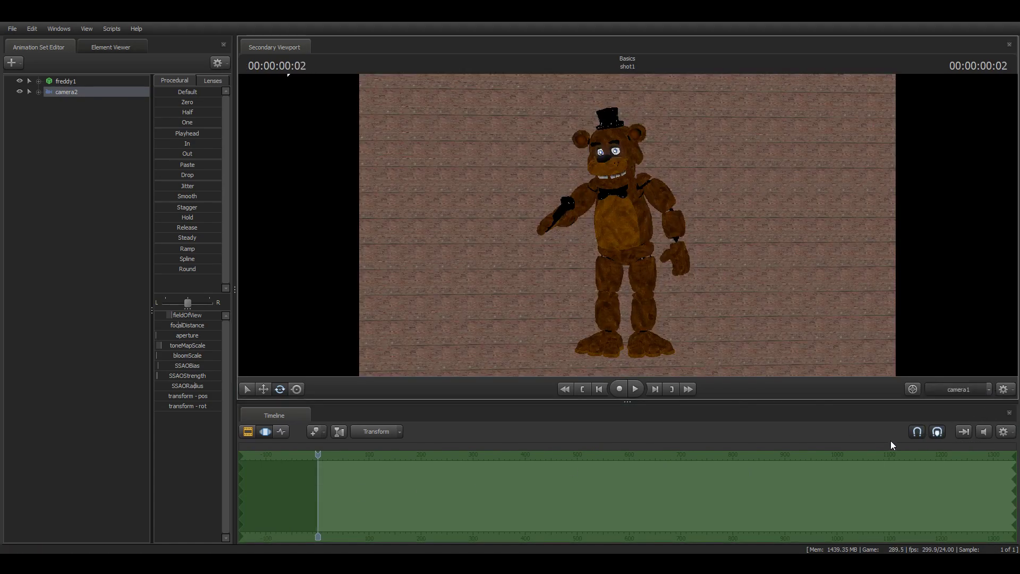
key("w")
left_click_drag(801, 271, 781, 247)
key("w")
key("s")
key("s")
left_click_drag(877, 320, 879, 344)
key("w")
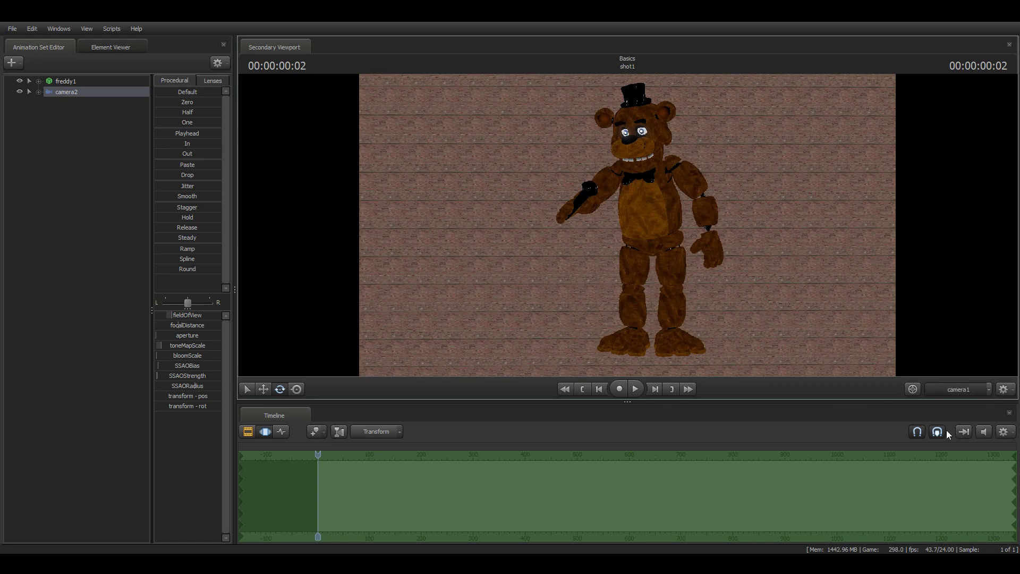
left_click(889, 448)
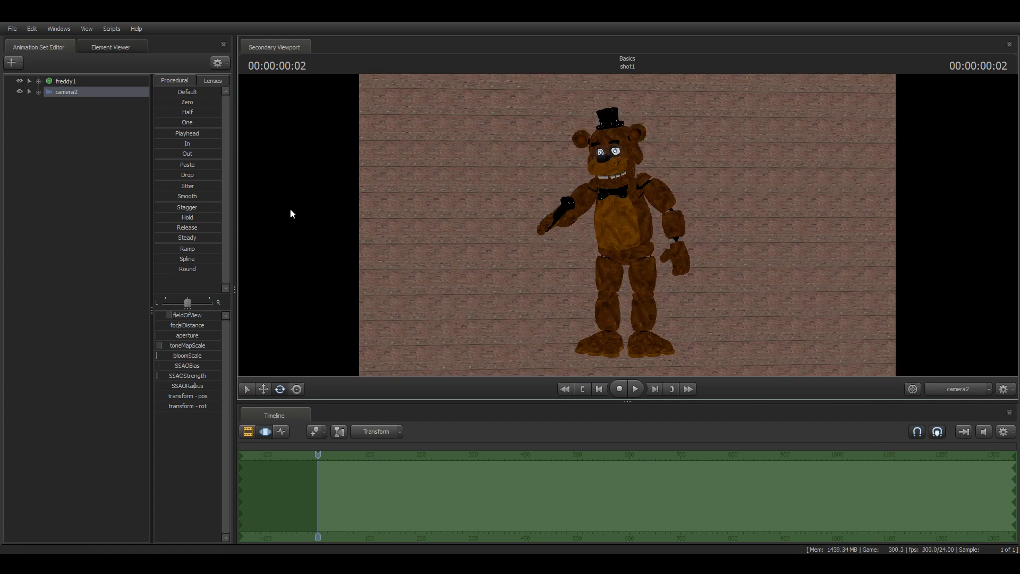
Step: Move bip_eyeglow_L and bip_eyeglow_R from freddy1's Unknown group away from the eyes
left_click(38, 81)
left_click(48, 134)
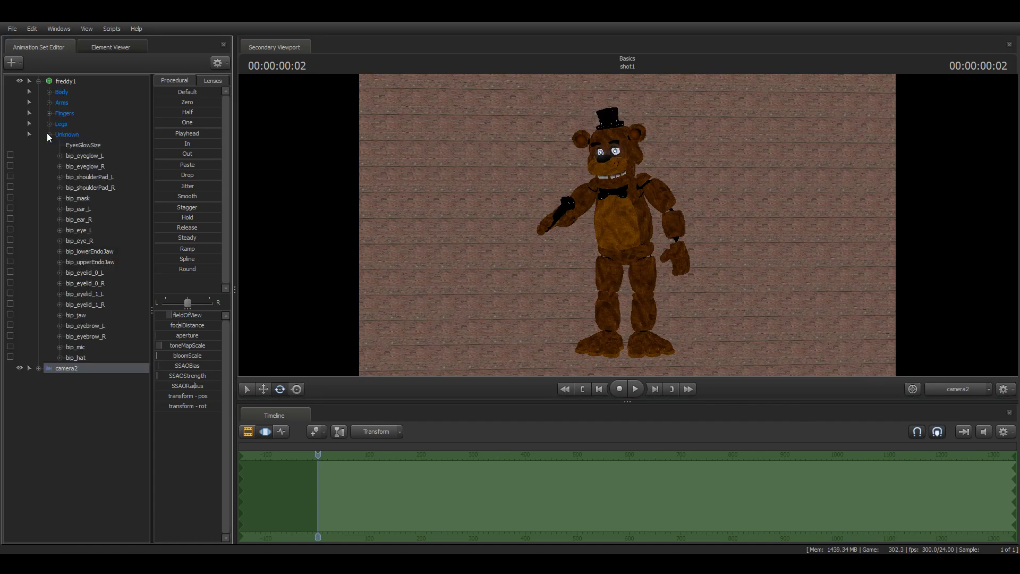
left_click(95, 230)
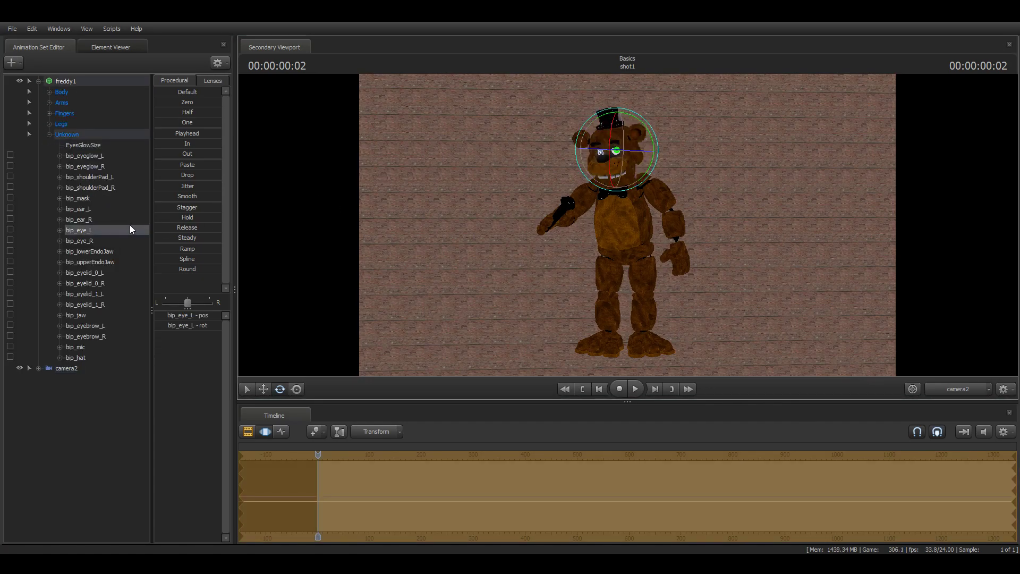
left_click(88, 156)
left_click(264, 391)
left_click(628, 230)
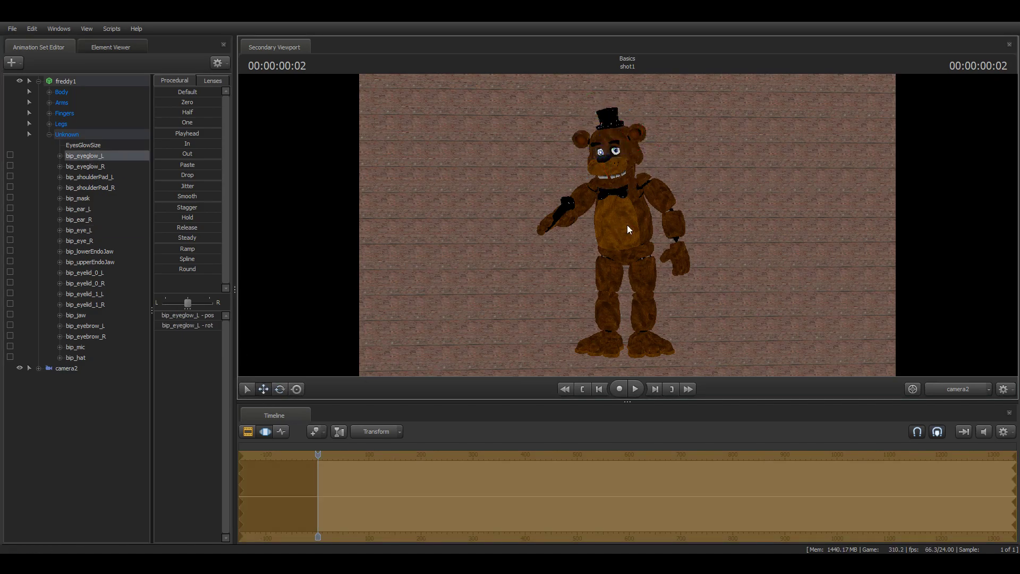
left_click(107, 166)
left_click_drag(596, 159, 461, 51)
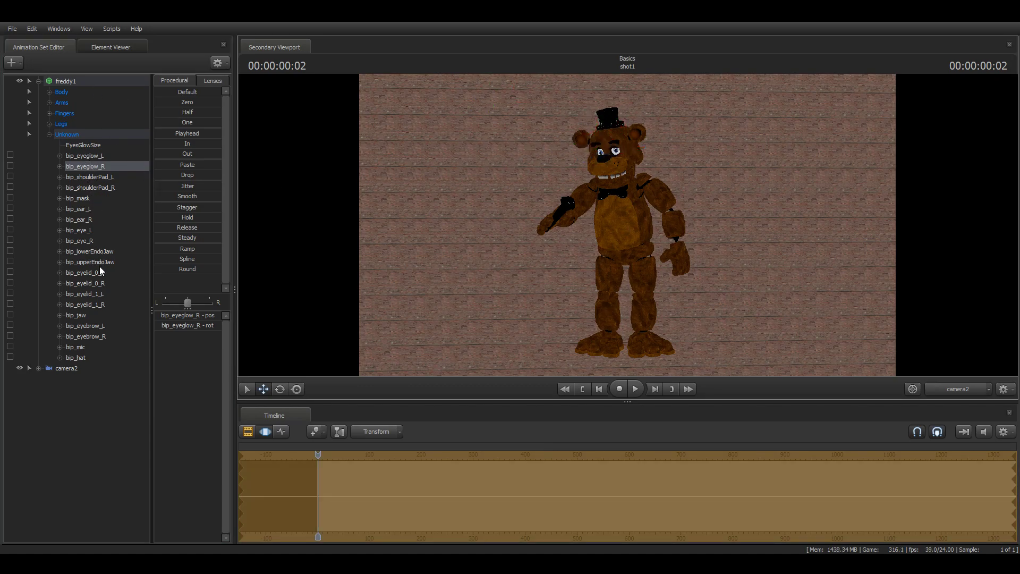
Step: Rotate bip_eye_R so the right eye's gaze lines up with the left eye, and clear the selection
left_click(90, 238)
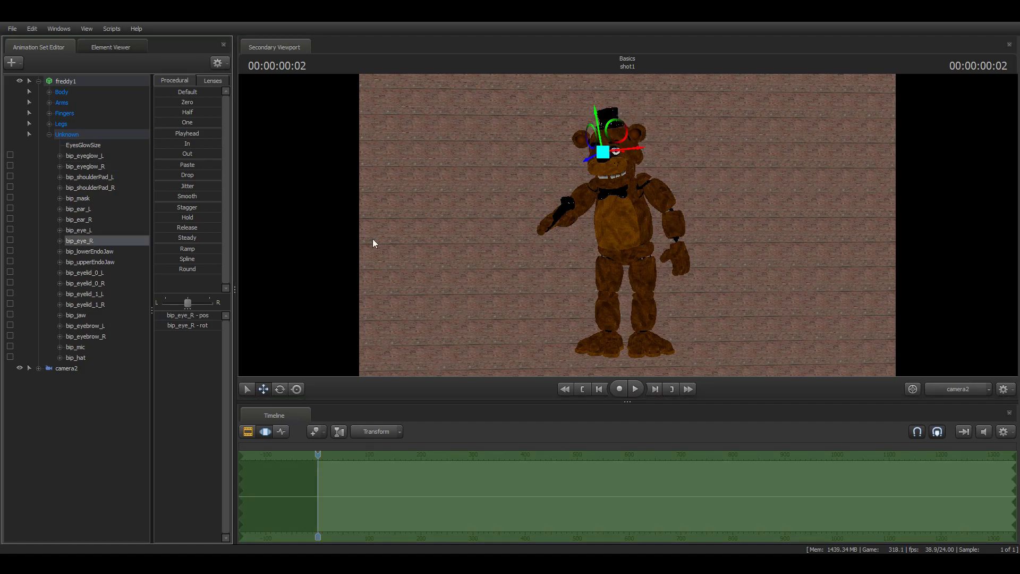
left_click(280, 389)
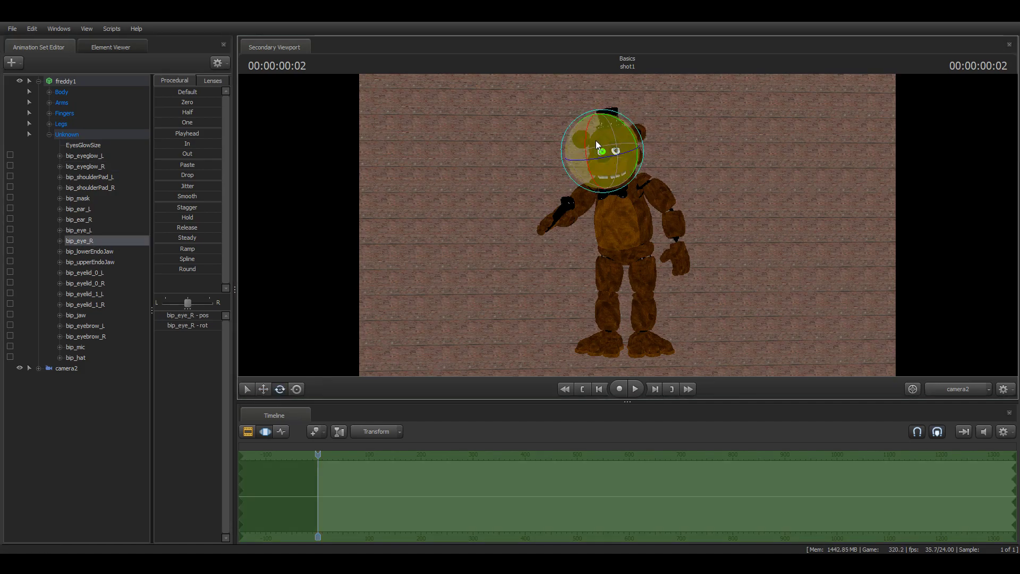
left_click_drag(608, 136, 611, 129)
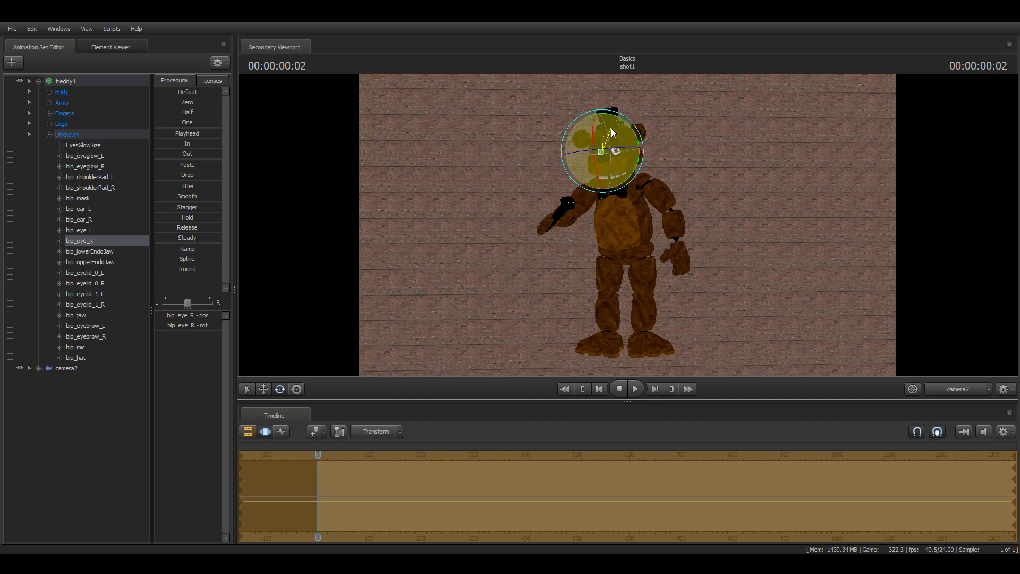
left_click(97, 415)
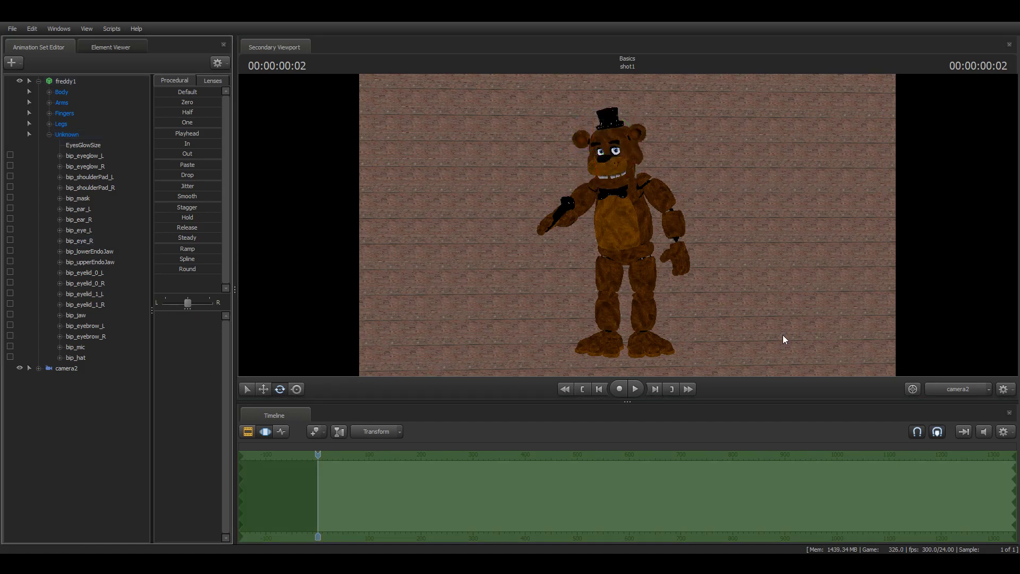
Step: Open freddy1's mouth by rotating bip_jaw and bip_lowerEndoJaw slightly downward
left_click(88, 315)
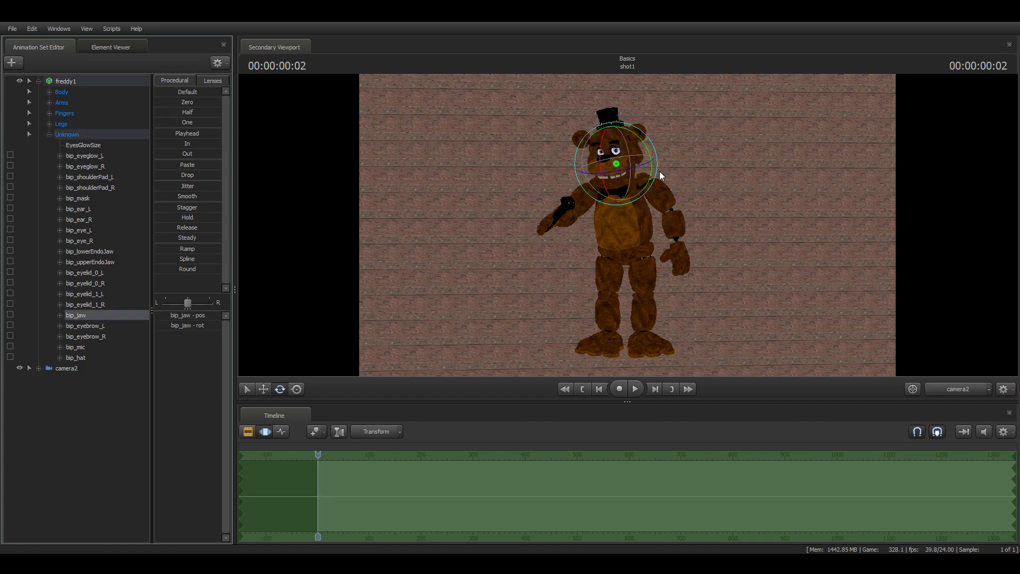
left_click_drag(601, 172, 601, 176)
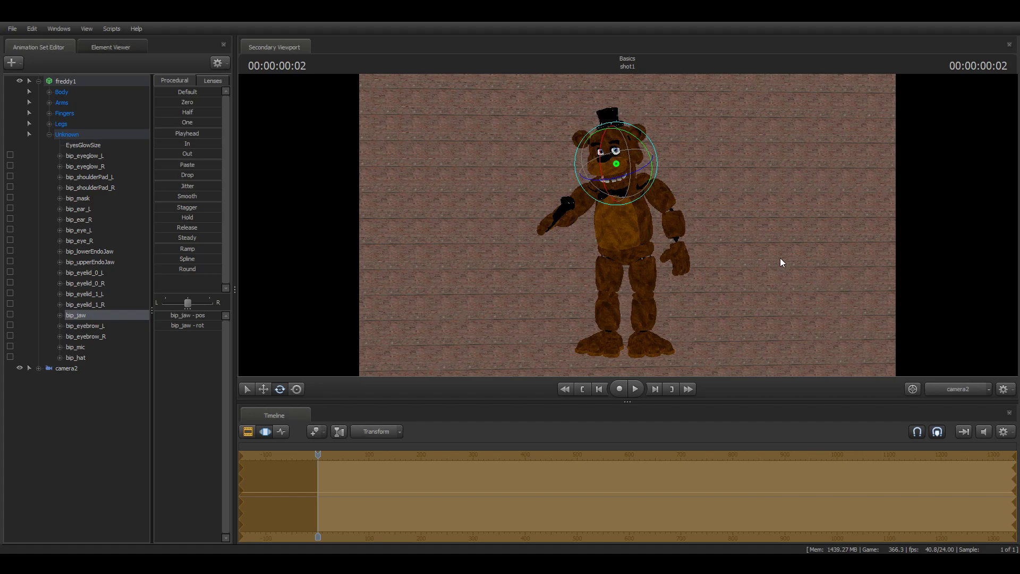
left_click(90, 250)
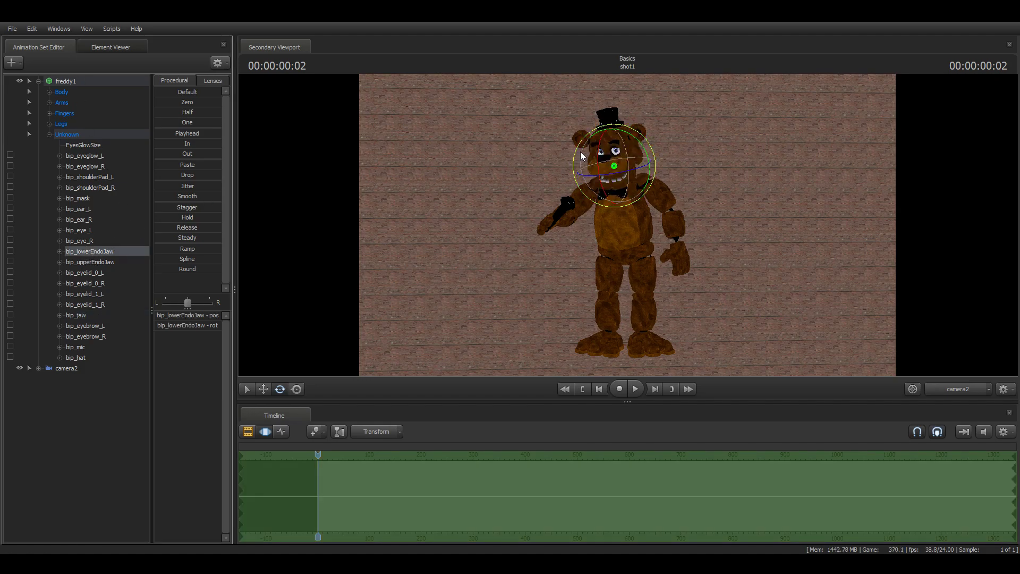
left_click_drag(597, 152, 653, 180)
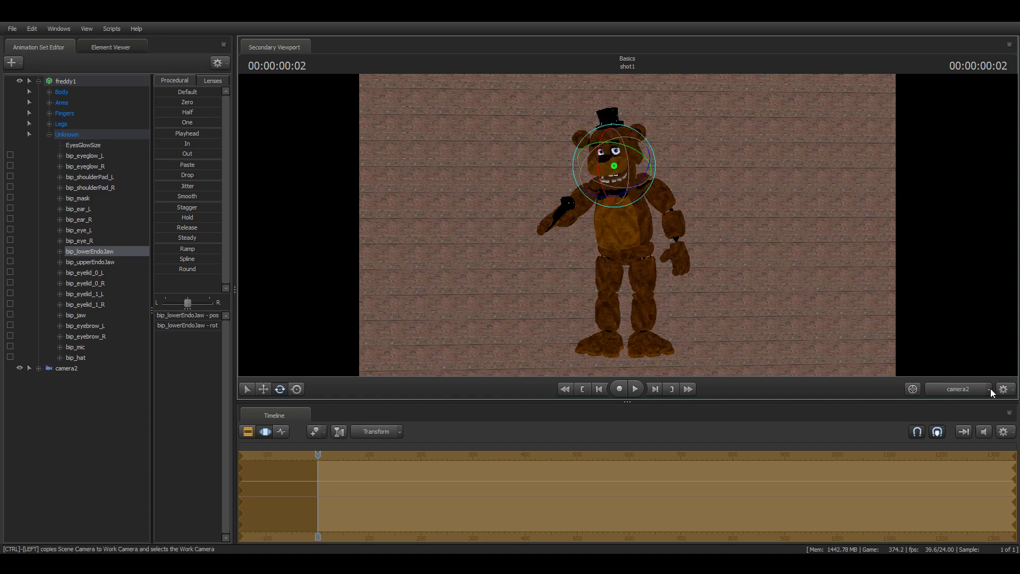
Step: Switch to camera1, collapse freddy1, and add a new light to the animation set
key("w")
left_click_drag(786, 298, 816, 336)
key("w")
key("s")
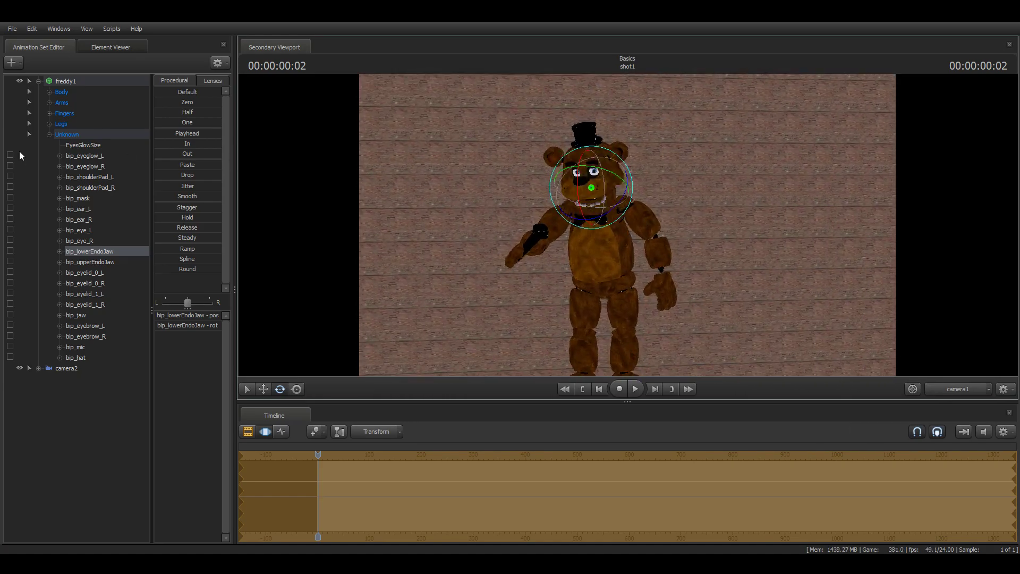
left_click(38, 81)
left_click_drag(365, 201, 386, 204)
key("w")
key("s")
key("s")
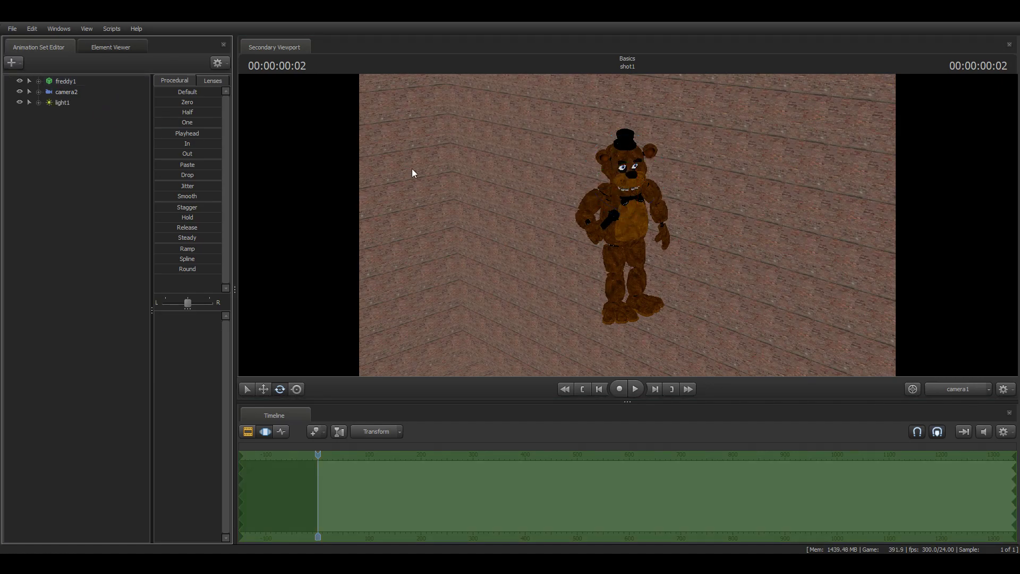
Step: Position light1 in front of freddy1 so it illuminates the whole body
left_click_drag(425, 199, 452, 175)
key("w")
key("s")
mouse_move(627, 225)
left_mouse_down()
mouse_move(628, 234)
mouse_move(627, 225)
left_mouse_up()
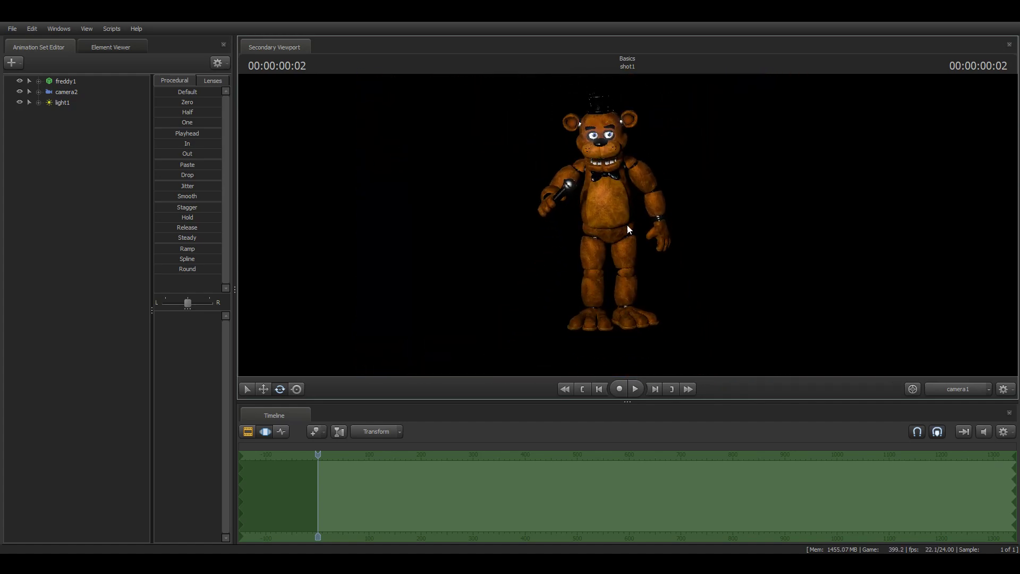
Step: Reduce light1's intensity and check the lighting close up on freddy1's face
left_click(69, 103)
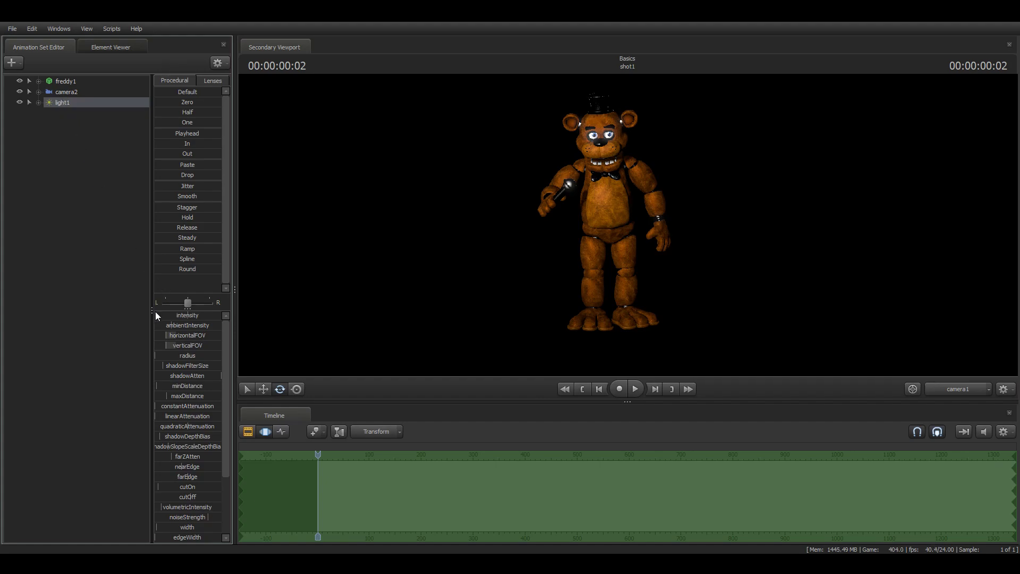
mouse_move(169, 314)
left_mouse_down()
mouse_move(187, 315)
mouse_move(155, 314)
mouse_move(190, 314)
mouse_move(166, 314)
left_mouse_up()
left_click_drag(406, 212, 628, 224)
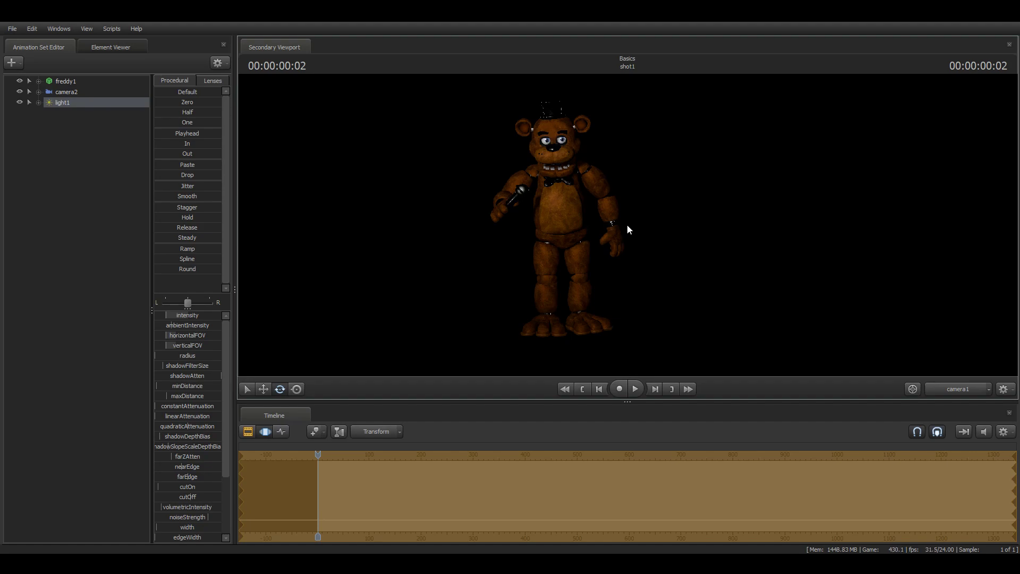
left_click_drag(682, 264, 628, 225)
key("w")
key("w")
key("s")
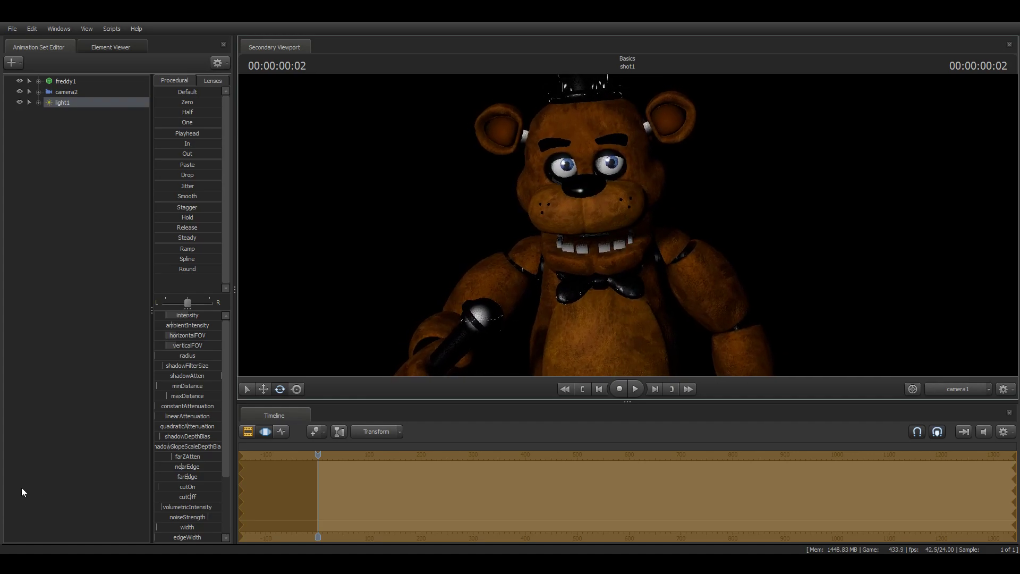
Step: Raise light1's intensity slightly and view freddy1's whole body
mouse_move(169, 314)
left_mouse_down()
mouse_move(160, 311)
mouse_move(200, 313)
mouse_move(158, 312)
mouse_move(187, 312)
mouse_move(159, 311)
mouse_move(168, 311)
left_mouse_up()
left_click_drag(479, 244, 410, 220)
key("s")
key("w")
key("w")
key("s")
scroll(627, 226, "down", 6)
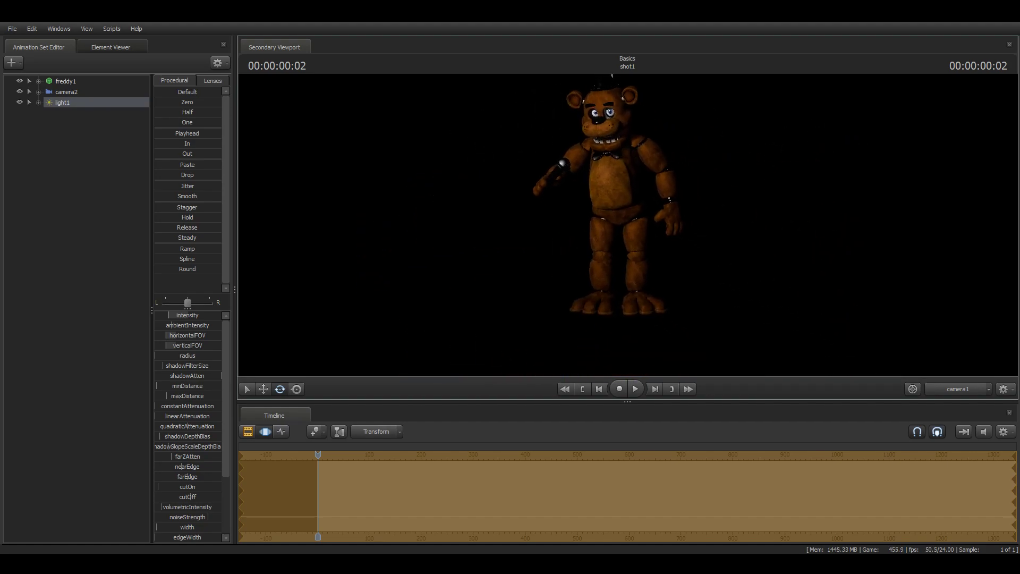
Step: Go behind freddy1, add a second light aimed at the back, and select light2
mouse_move(627, 226)
left_mouse_down()
mouse_move(638, 183)
mouse_move(673, 205)
mouse_move(643, 220)
mouse_move(691, 226)
mouse_move(590, 223)
mouse_move(587, 212)
mouse_move(635, 244)
mouse_move(667, 241)
mouse_move(643, 234)
mouse_move(662, 230)
mouse_move(588, 245)
mouse_move(650, 219)
mouse_move(641, 222)
left_mouse_up()
key("w")
key("s")
key("s")
key("w")
key("s")
key("s")
left_click(11, 62)
left_click(78, 88)
left_click(64, 113)
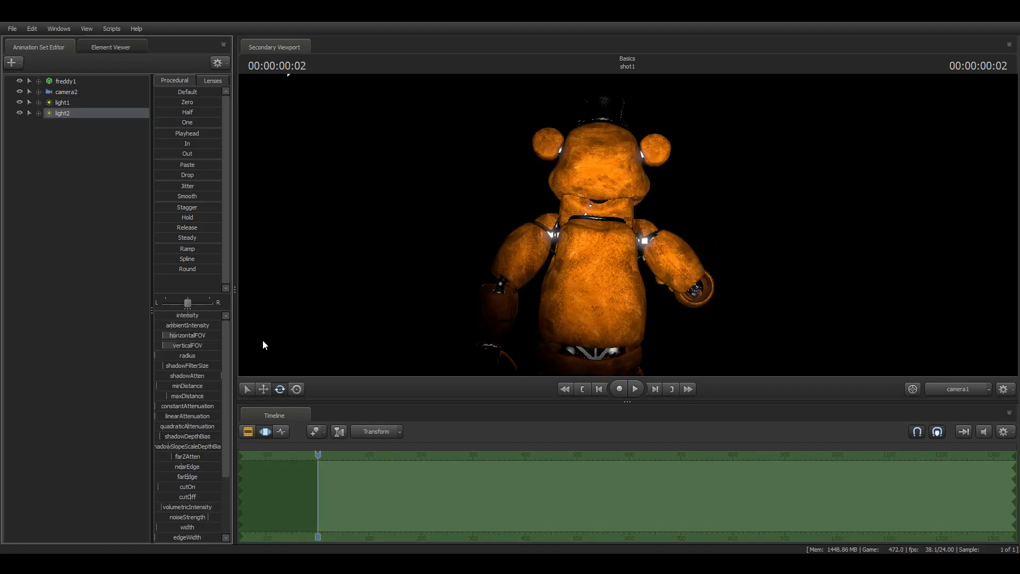
Step: Lower light2's intensity and fine-tune it to a moderate glow on freddy1's back
left_click_drag(173, 315, 157, 315)
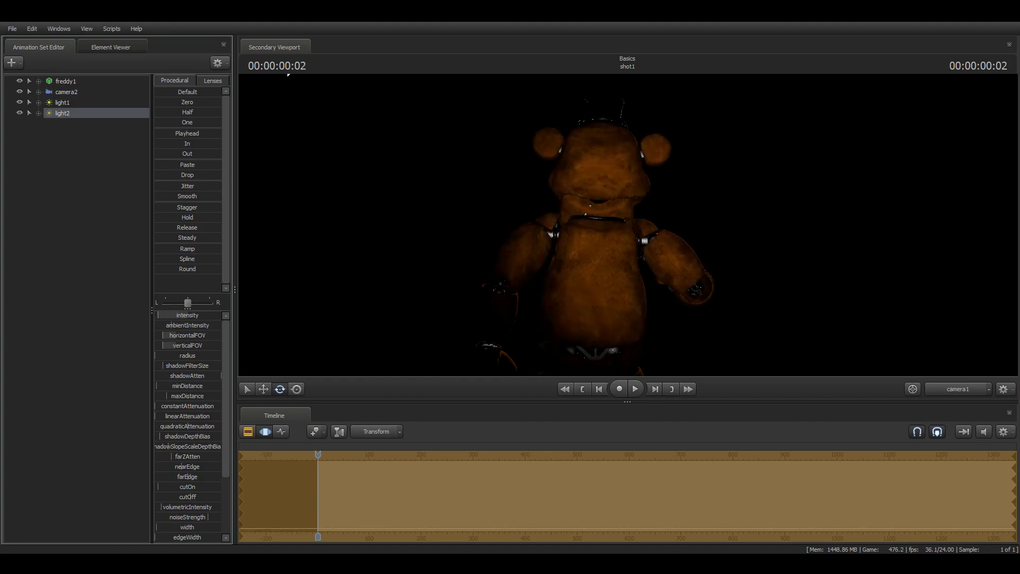
left_click_drag(488, 255, 595, 218)
key("w")
key("s")
mouse_move(159, 316)
left_mouse_down()
mouse_move(198, 317)
mouse_move(167, 316)
left_mouse_up()
left_click_drag(468, 227, 484, 306)
key("w")
key("d")
key("s")
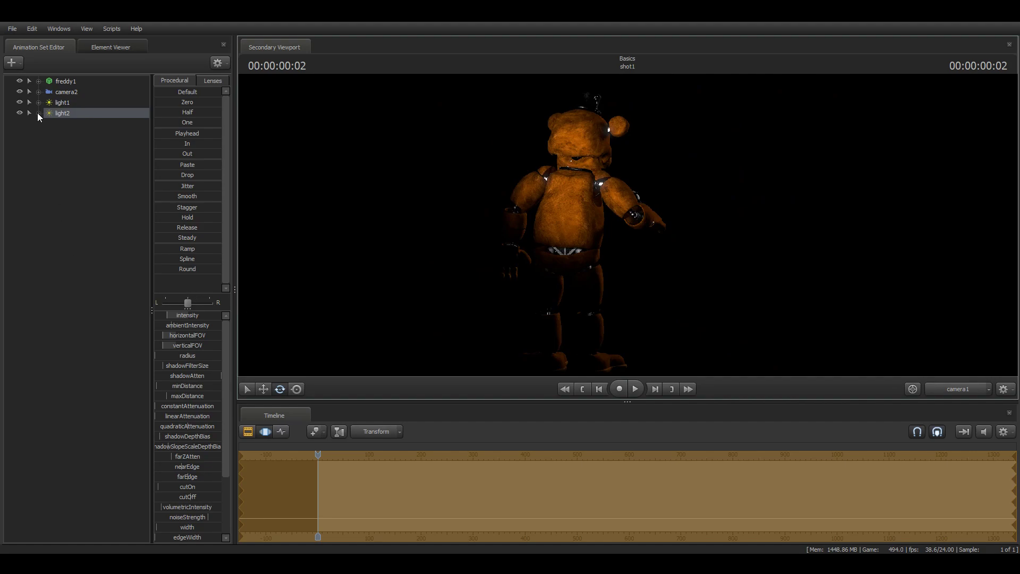
Step: Look through light2 and move it close behind freddy1's upper back and right shoulder
left_click_drag(65, 113, 538, 176)
key("w")
key("s")
key("w")
key("w")
key("s")
key("w")
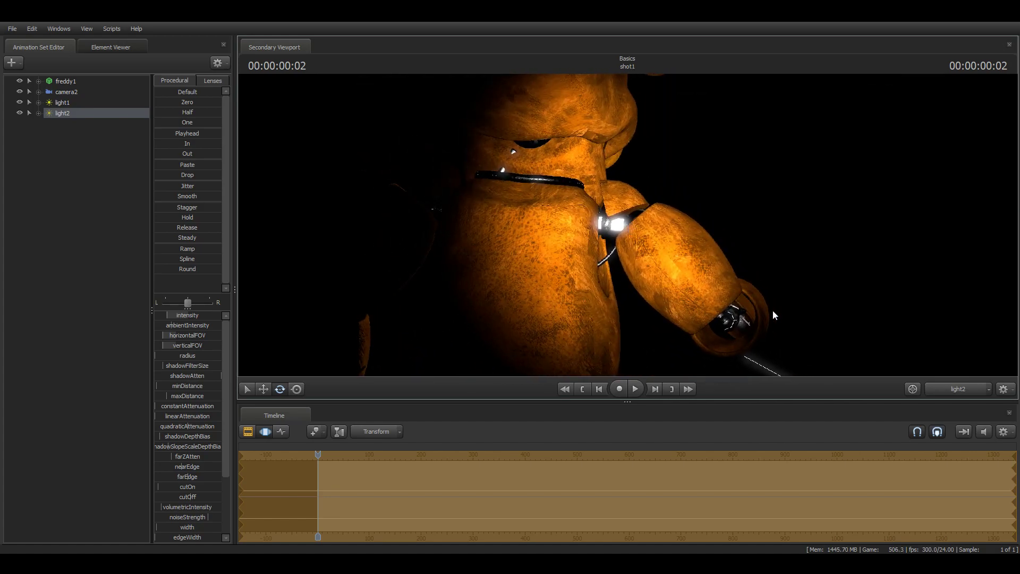
Step: View freddy1's front through camera1, reduce light2's color_green to its minimum, and raise its intensity
left_click(951, 391)
left_click_drag(751, 236, 793, 218)
key("w")
key("s")
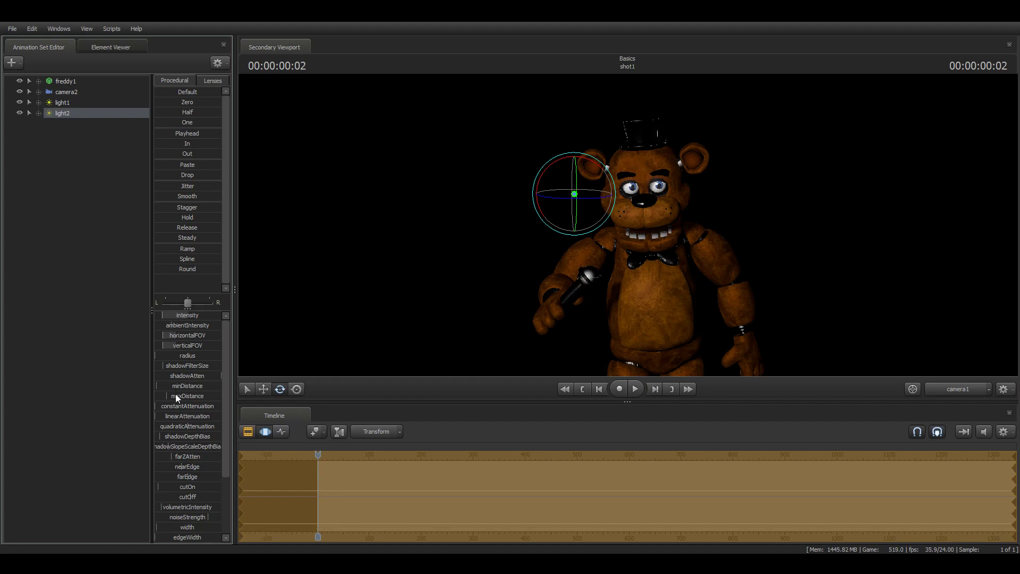
scroll(175, 394, "down", 3)
left_click(199, 497)
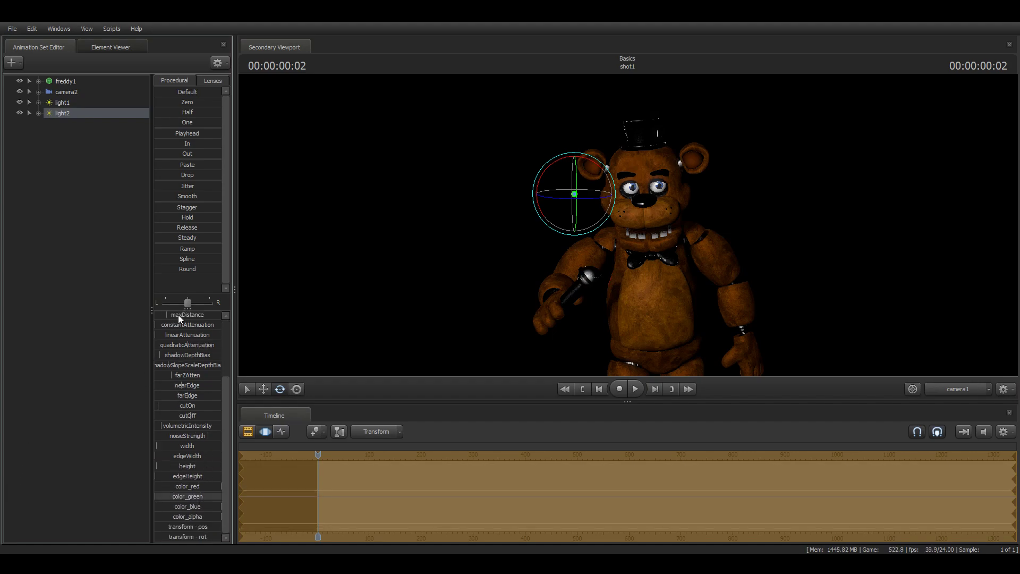
scroll(179, 318, "up", 3)
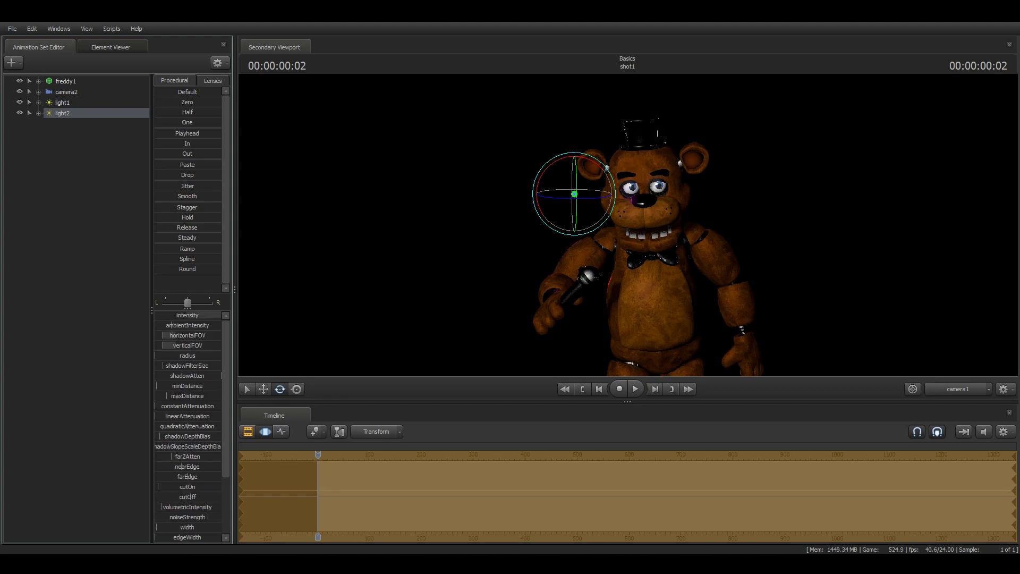
scroll(214, 429, "down", 3)
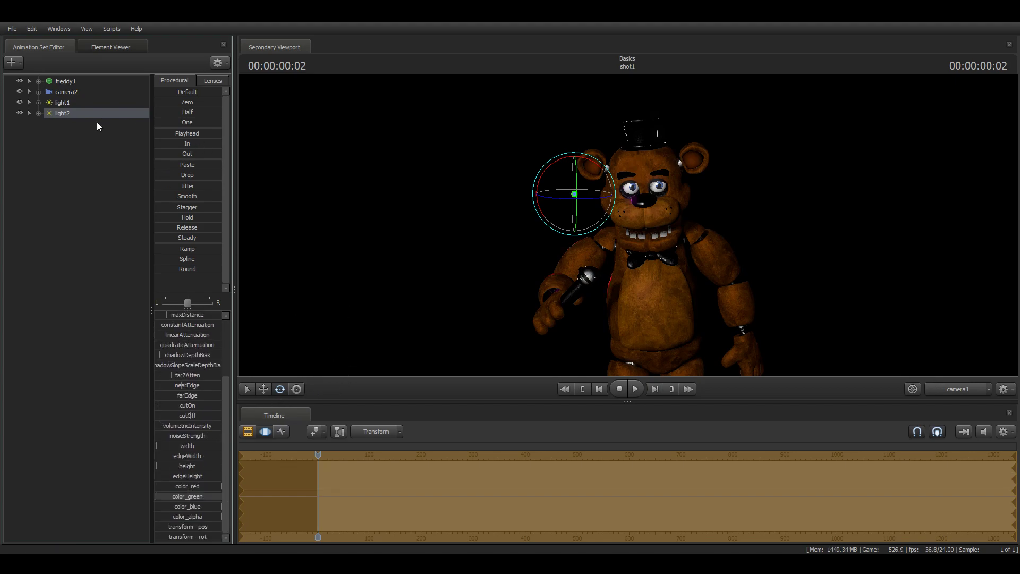
Step: Add a third light and, looking through it, position it low in front of freddy1, aimed up at the body
left_click(86, 138)
left_click_drag(404, 212, 598, 221)
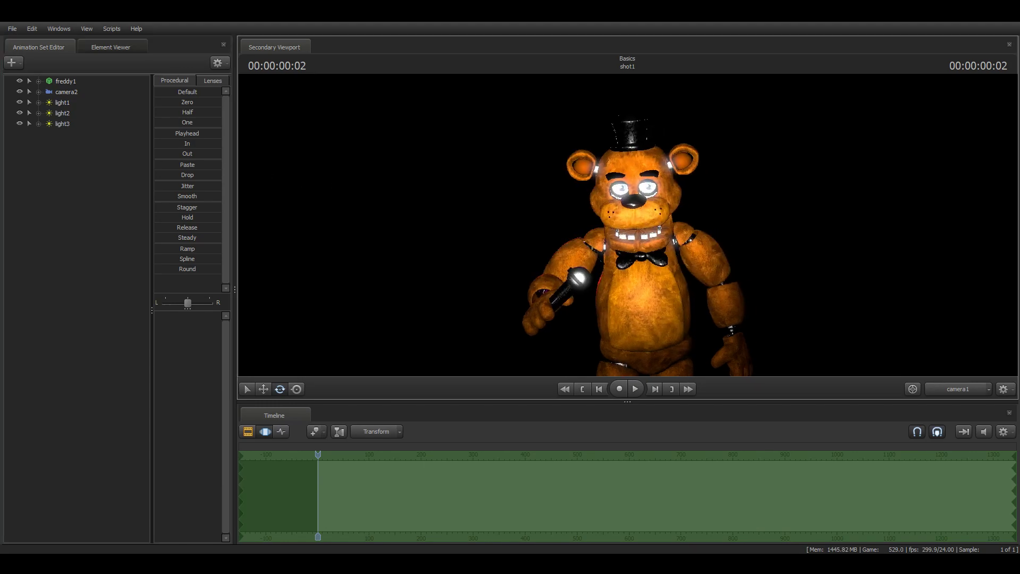
left_click(63, 124)
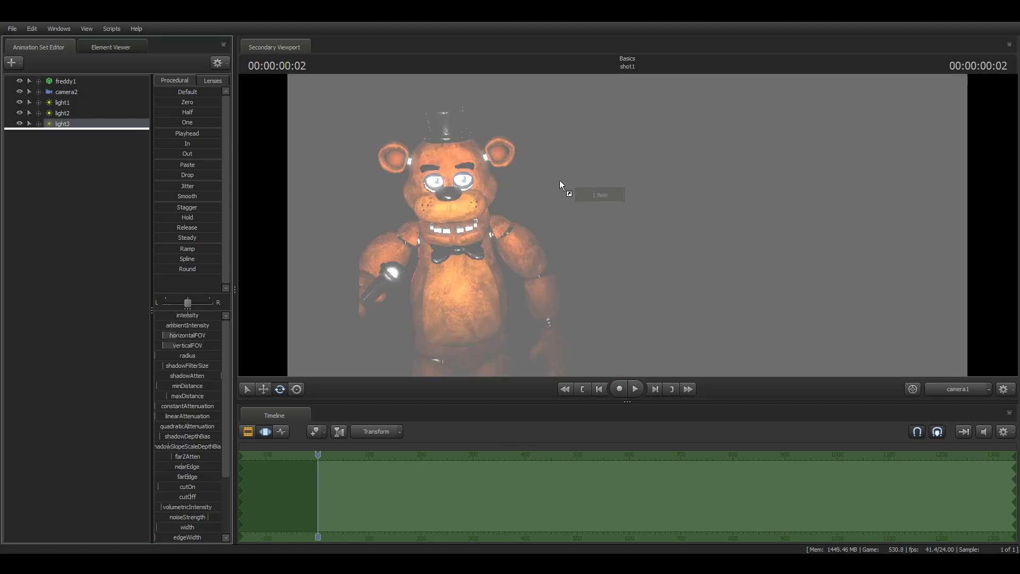
left_click_drag(627, 225, 537, 191)
key("w")
key("s")
key("w")
key("s")
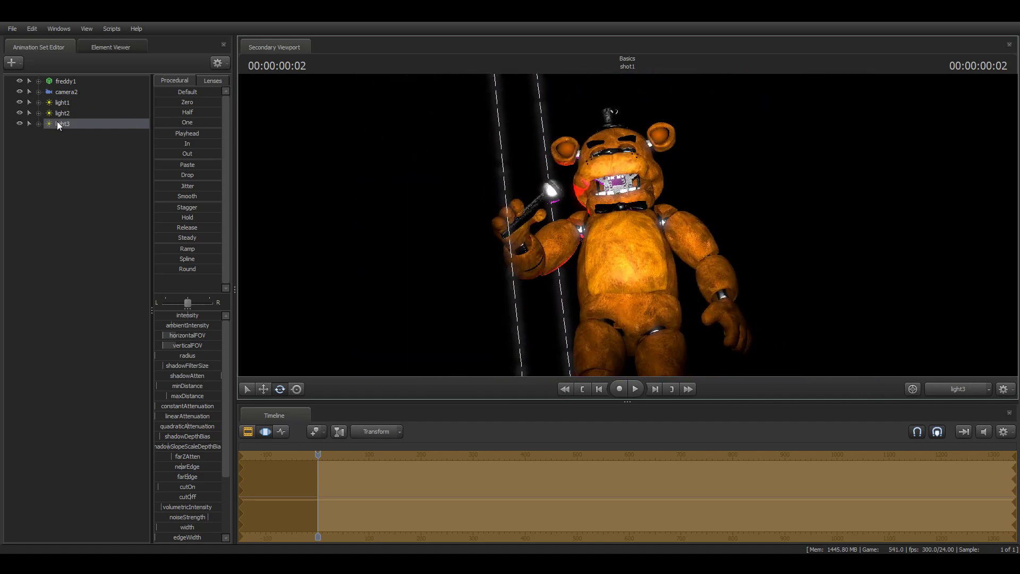
Step: Return to camera1, lower light3's intensity, and tint it red by reducing color_green and color_blue to their minimum
scroll(964, 387, "up", 4)
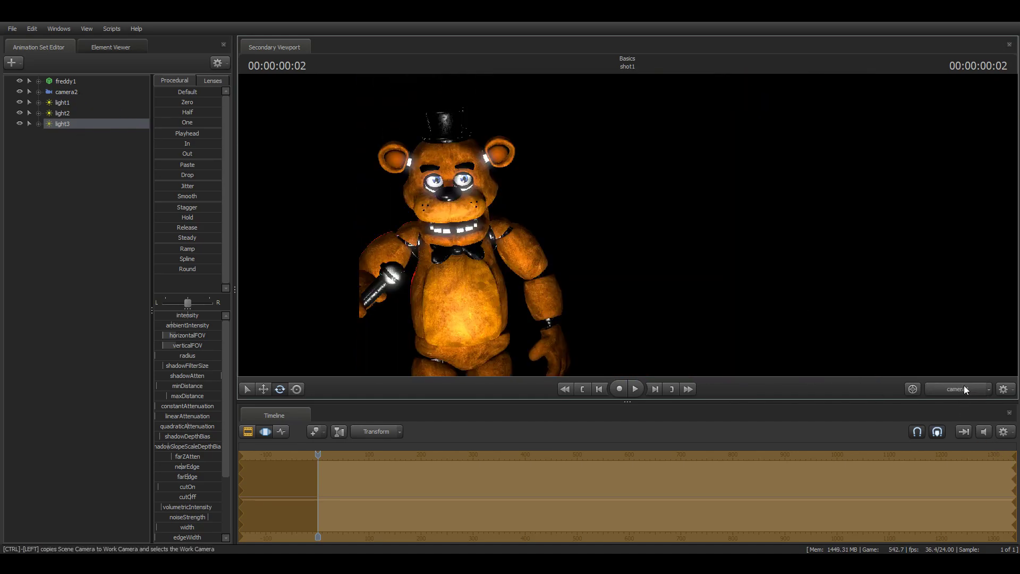
left_click_drag(627, 226, 505, 236)
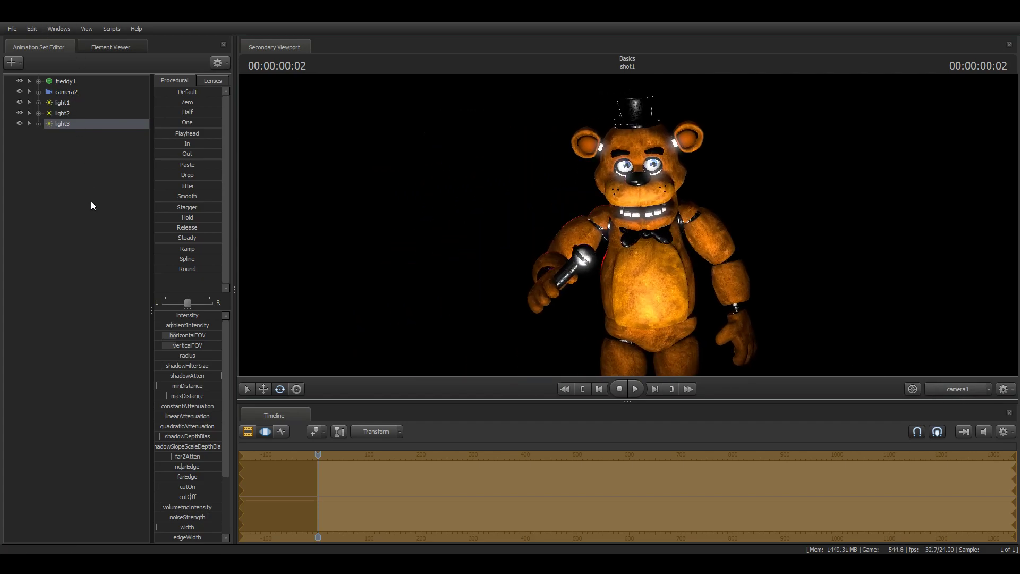
left_click_drag(180, 315, 156, 316)
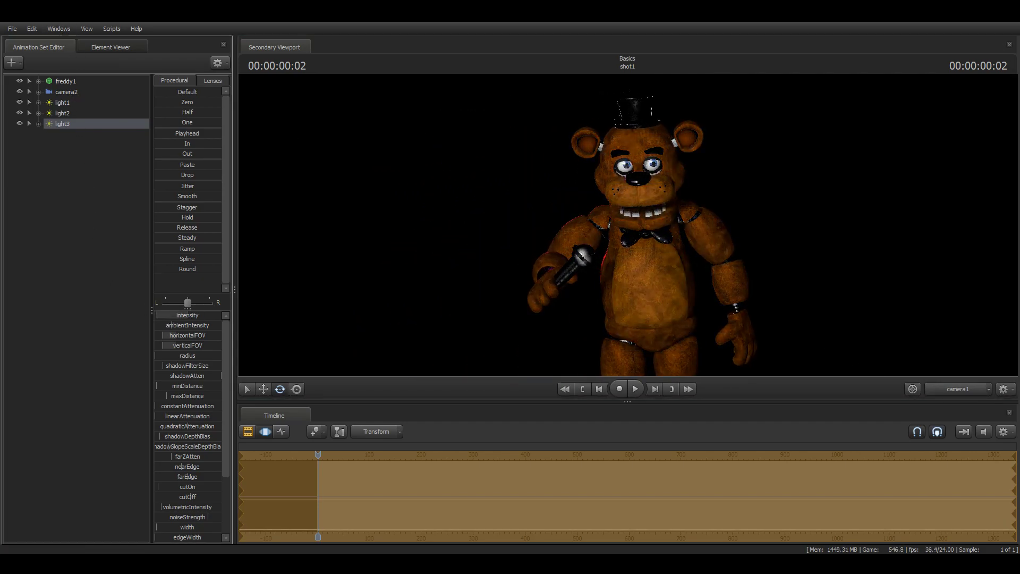
scroll(188, 478, "down", 3)
left_click_drag(195, 499, 154, 508)
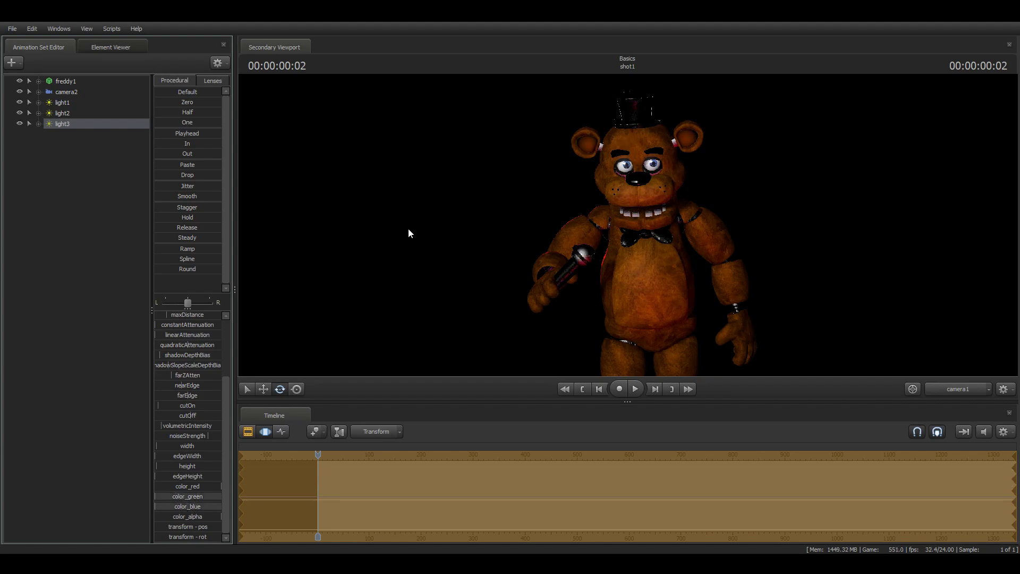
Step: Go around to freddy1's back, select light2, and lower its intensity to soften the red glow
left_click_drag(407, 235, 457, 237)
key("w")
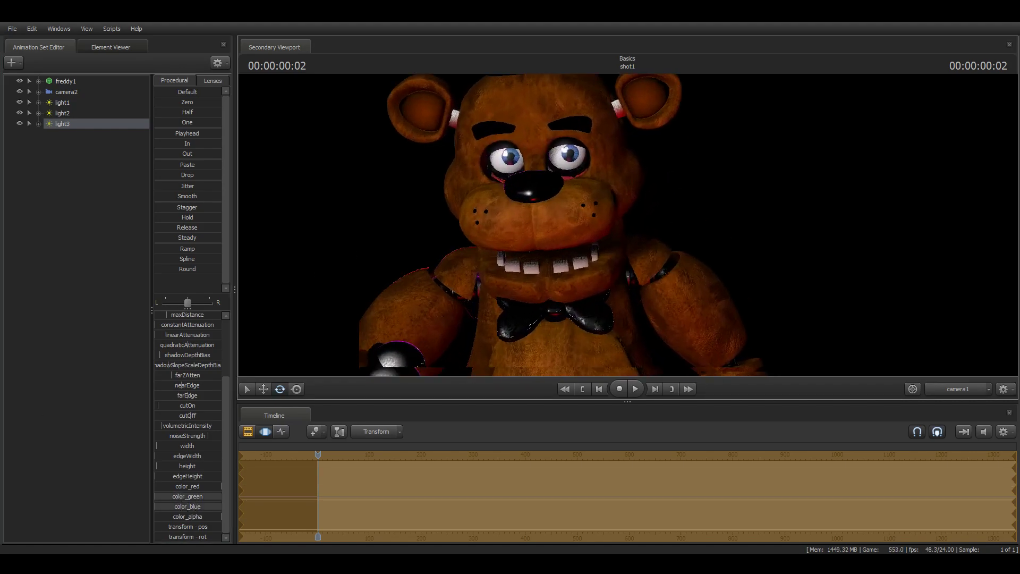
key("s")
key("a")
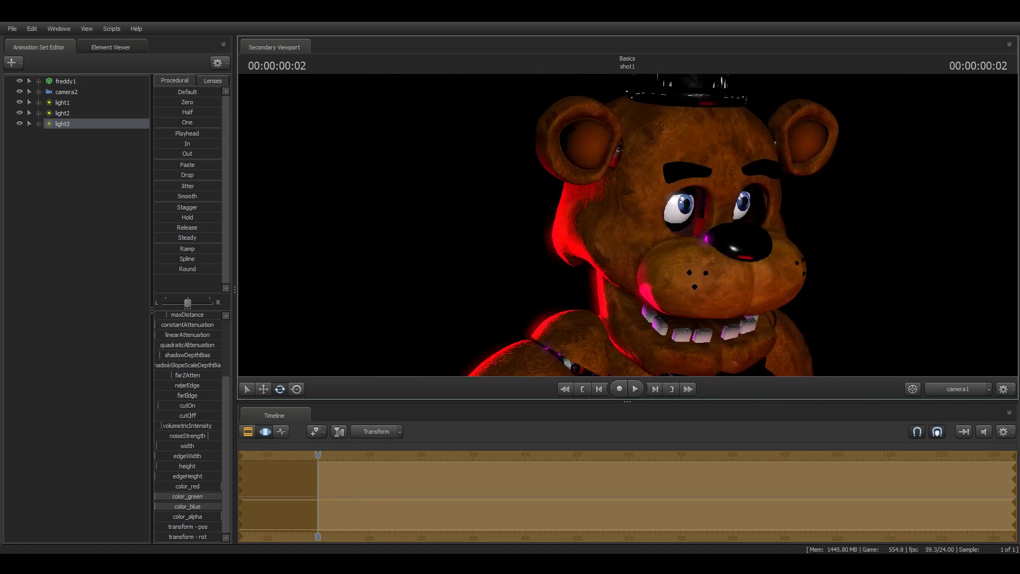
key("w")
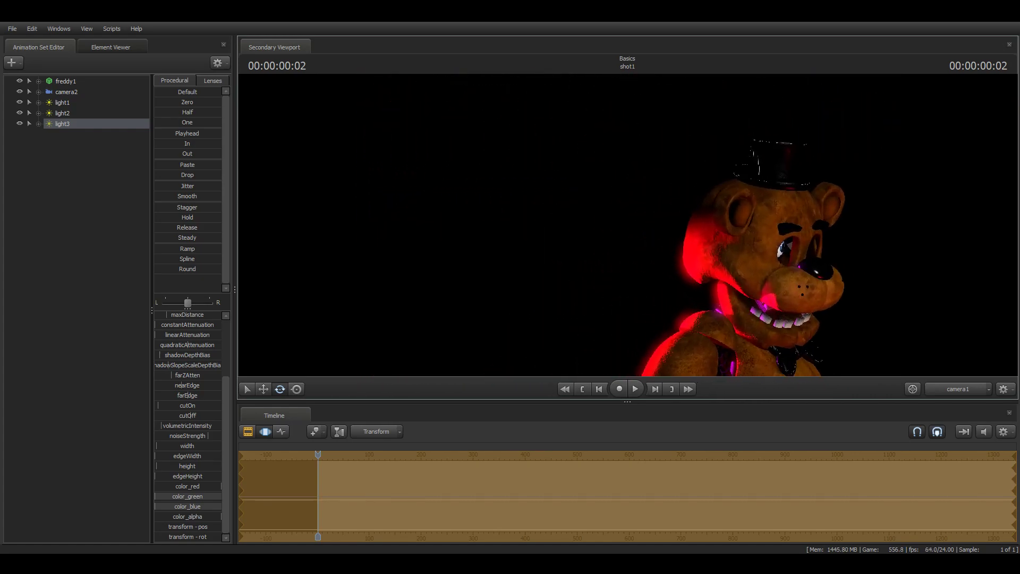
key("s")
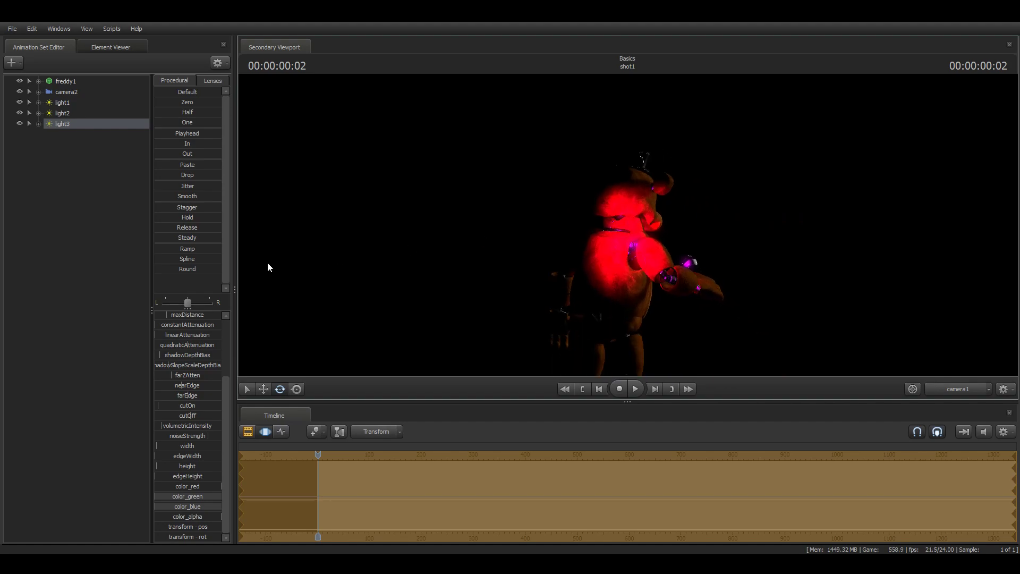
left_click(63, 113)
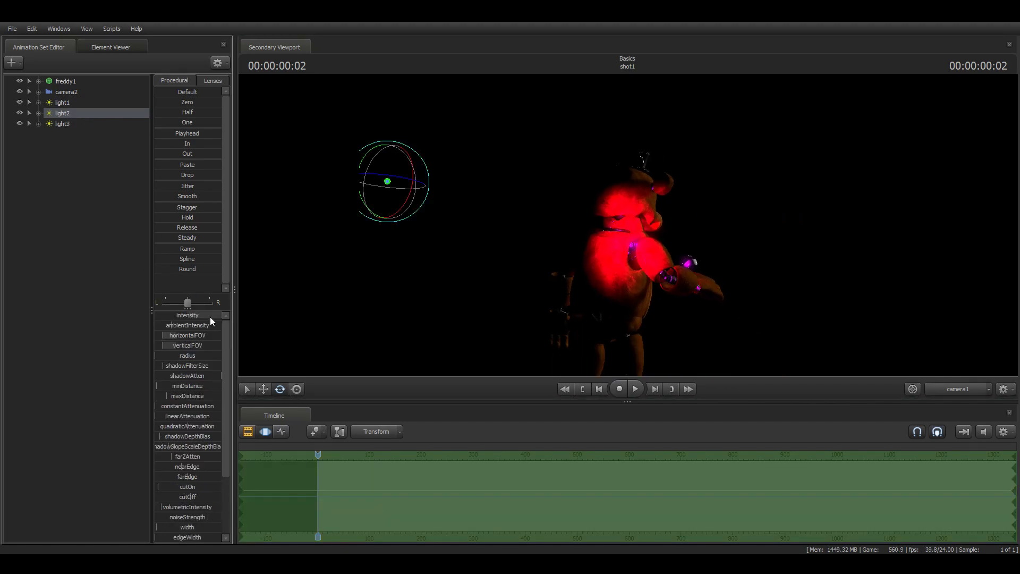
left_click_drag(209, 314, 161, 314)
Step: Look through light2 and readjust its position behind freddy1's upper back and right arm
left_click_drag(478, 240, 537, 229)
key("w")
key("s")
left_click_drag(441, 218, 627, 230)
left_click_drag(112, 113, 627, 229)
key("s")
key("w")
key("s")
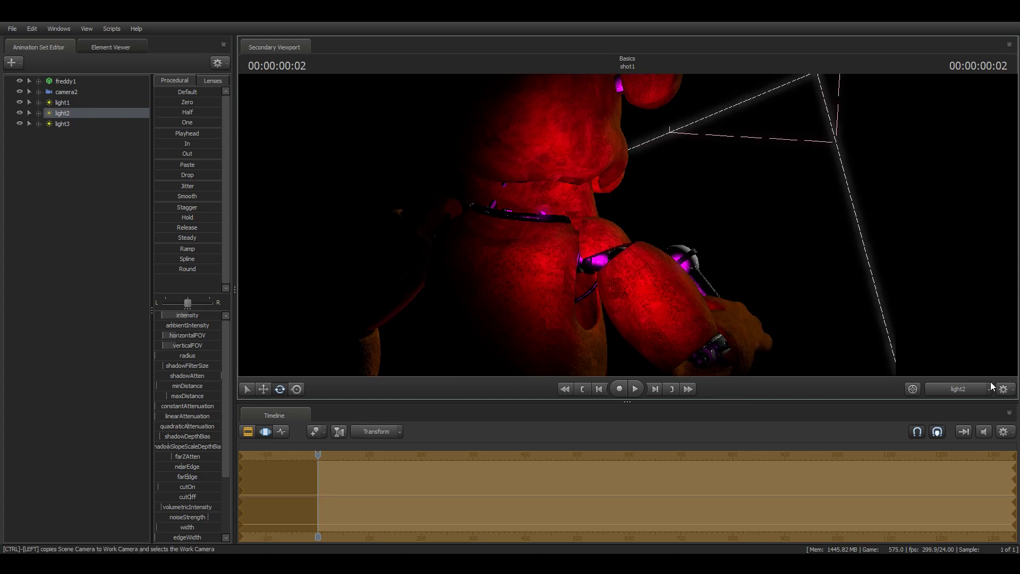
Step: Check the lit pose through camera1 and camera2, look briefly at the clip editor, and deselect light2
left_click(967, 389)
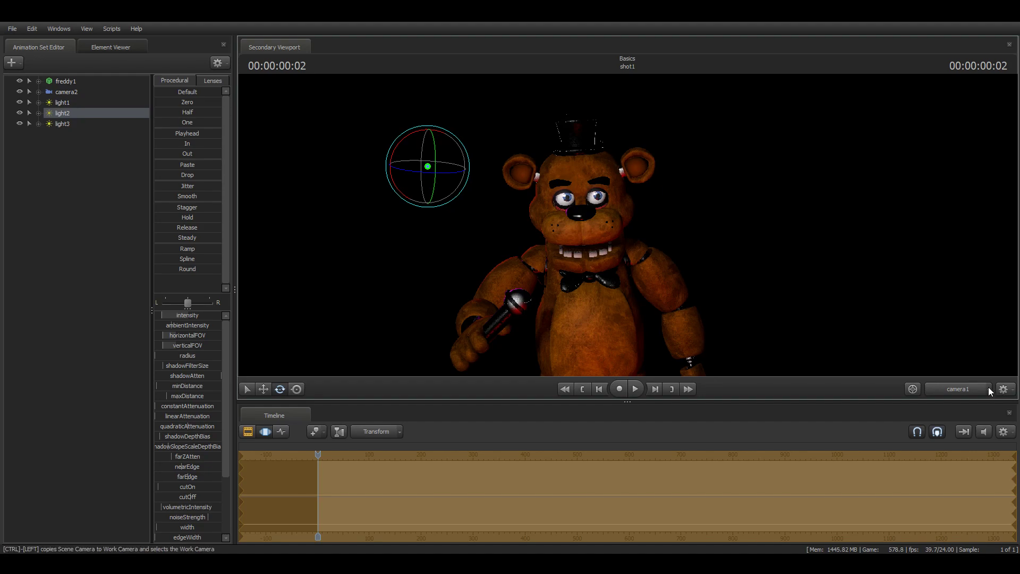
left_click(898, 448)
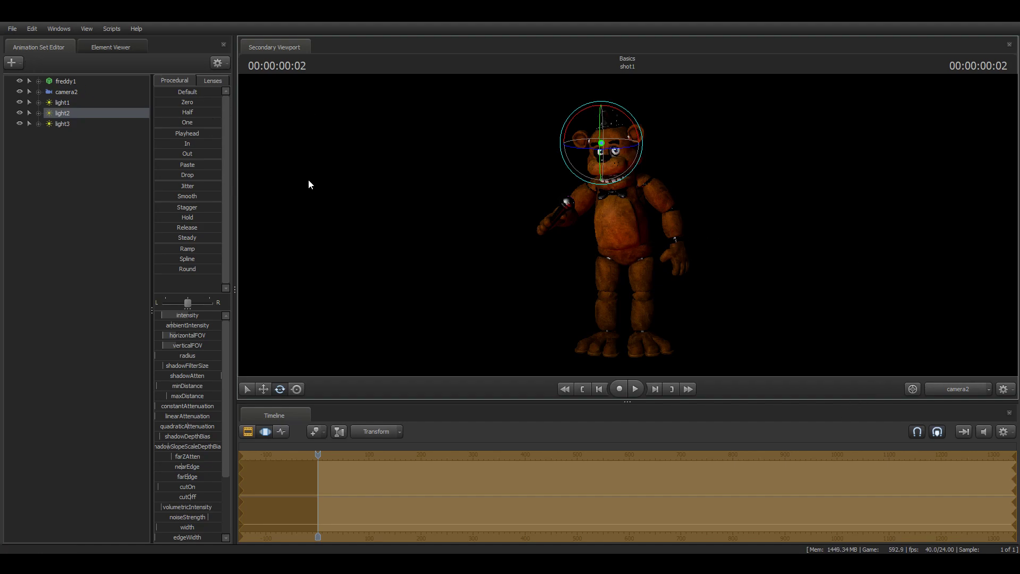
left_click(249, 432)
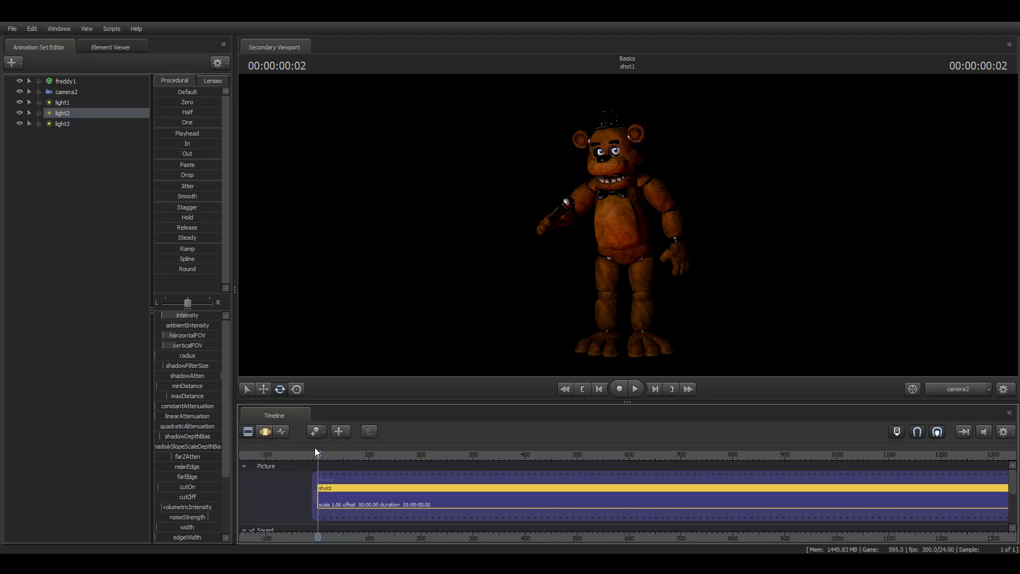
left_click(265, 431)
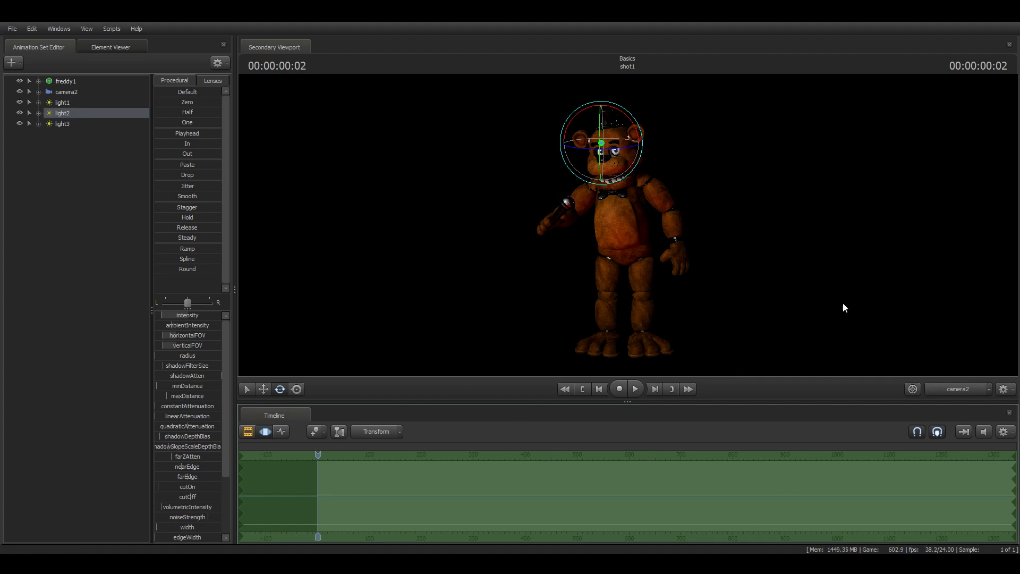
left_click(65, 180)
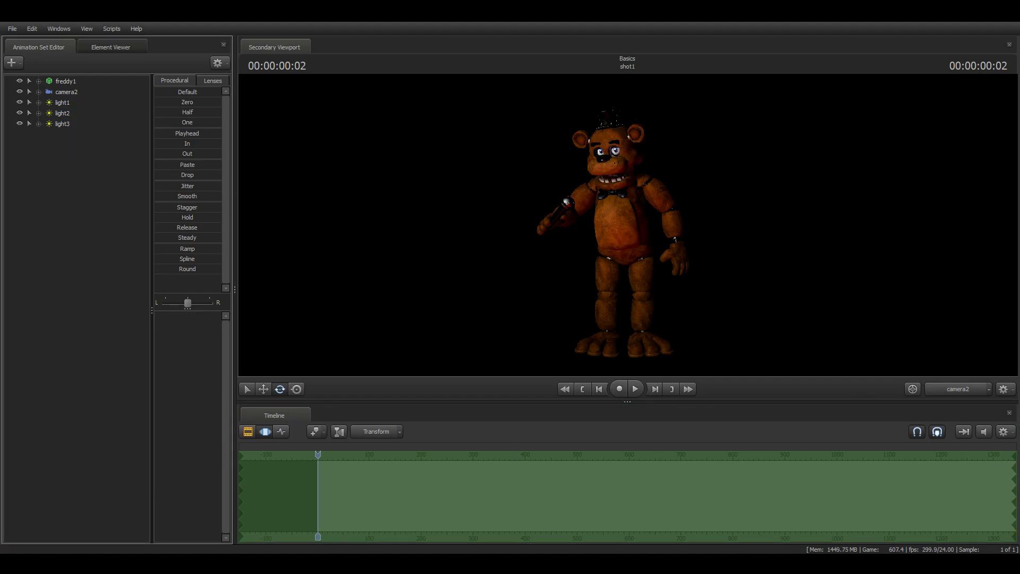
Step: From camera1, add a fourth light with a volumetric beam and place it beside freddy1's right side, shining across the scene
left_click(978, 388)
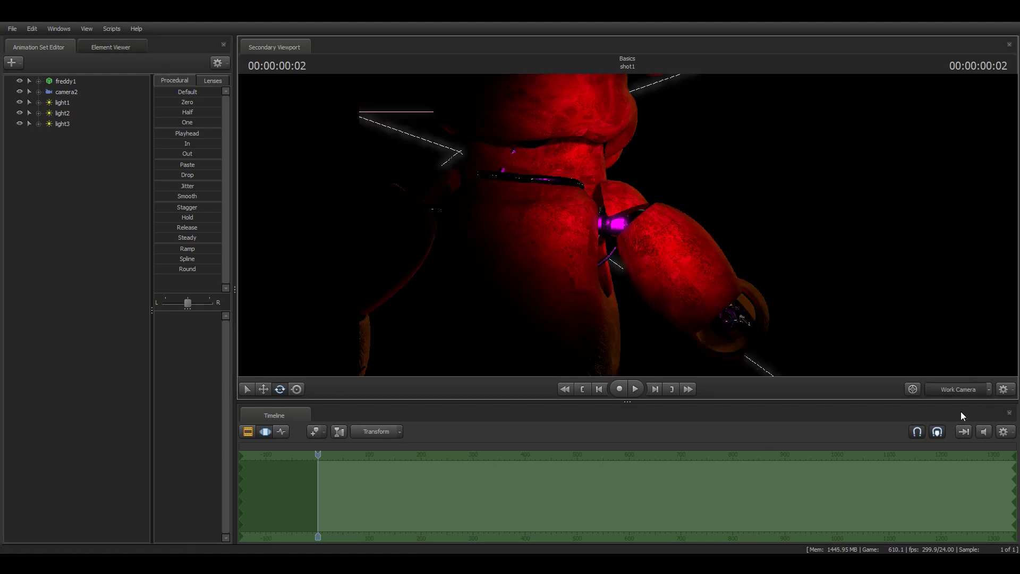
left_click(904, 440)
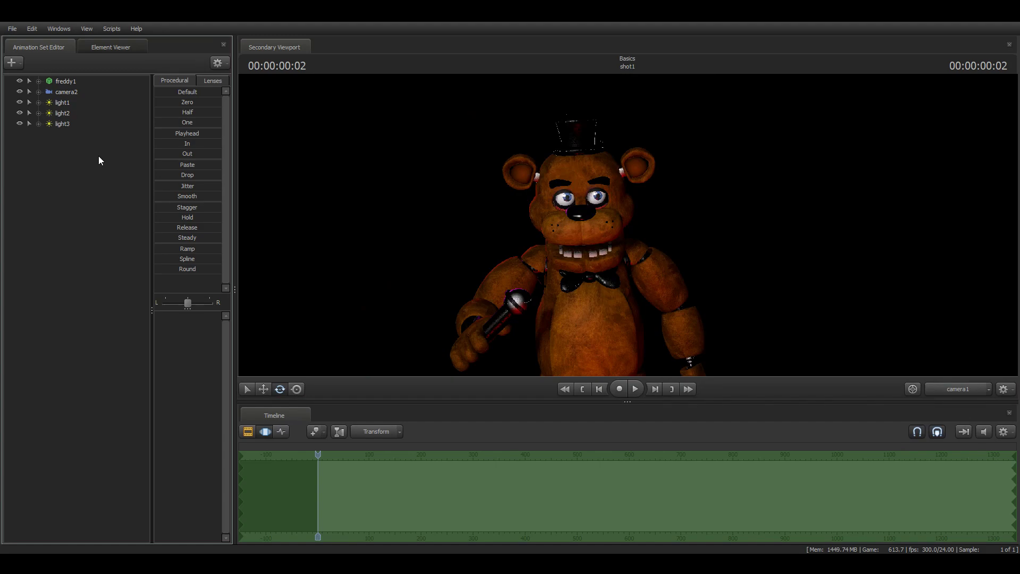
left_click(63, 135)
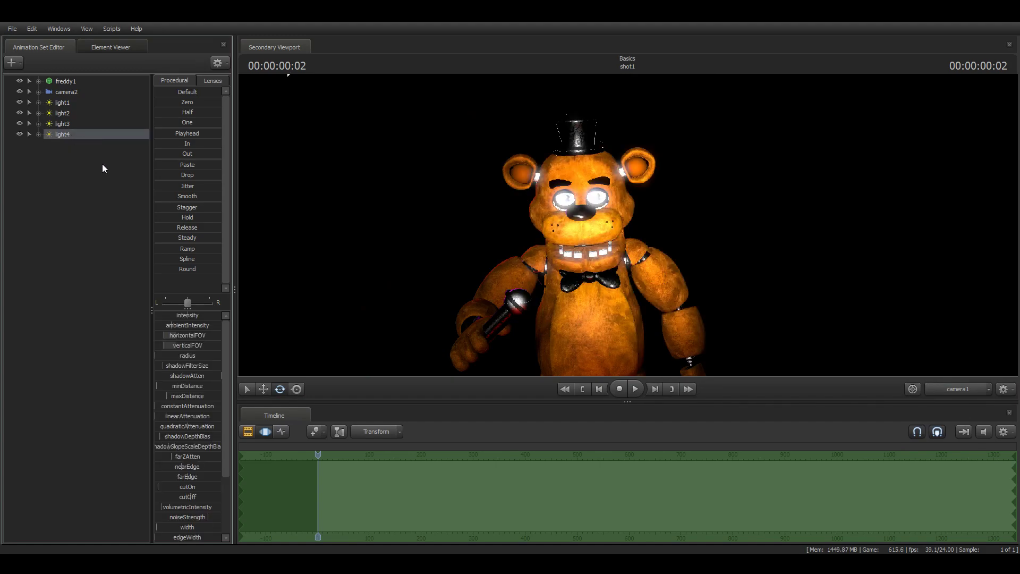
mouse_move(628, 226)
left_mouse_down()
mouse_move(654, 228)
mouse_move(625, 225)
left_mouse_up()
key("s")
left_click_drag(110, 136, 468, 221)
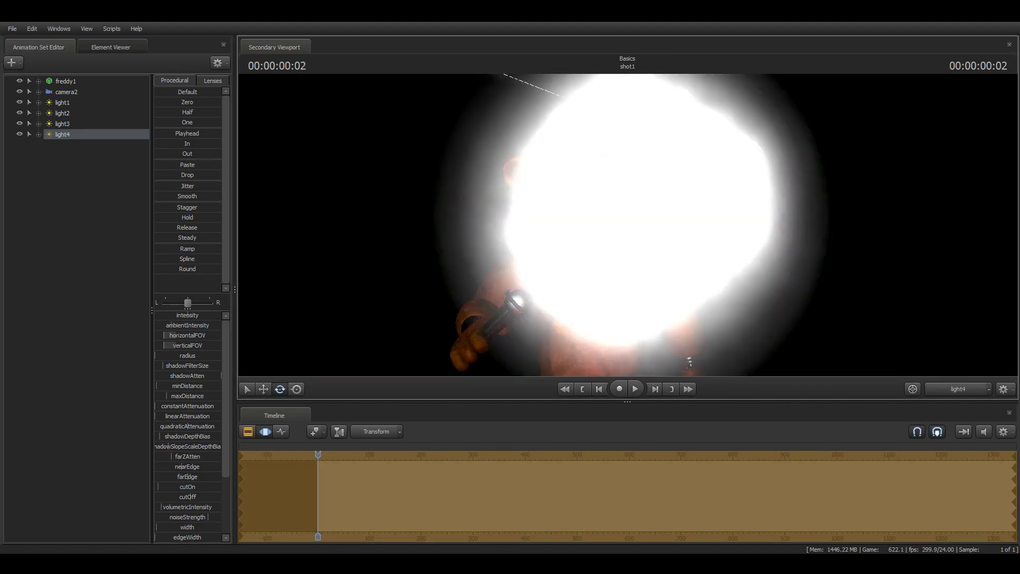
left_click_drag(627, 225, 670, 211)
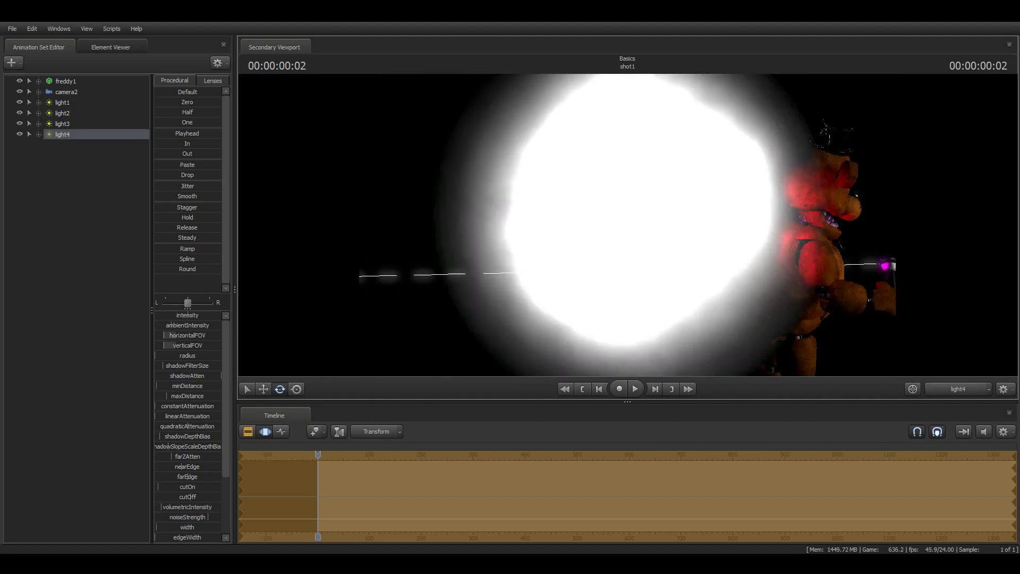
Step: View the volumetric beam through camera1 and camera2, and lower light4's intensity to a faint beam
left_click(977, 395)
left_click_drag(696, 268, 669, 258)
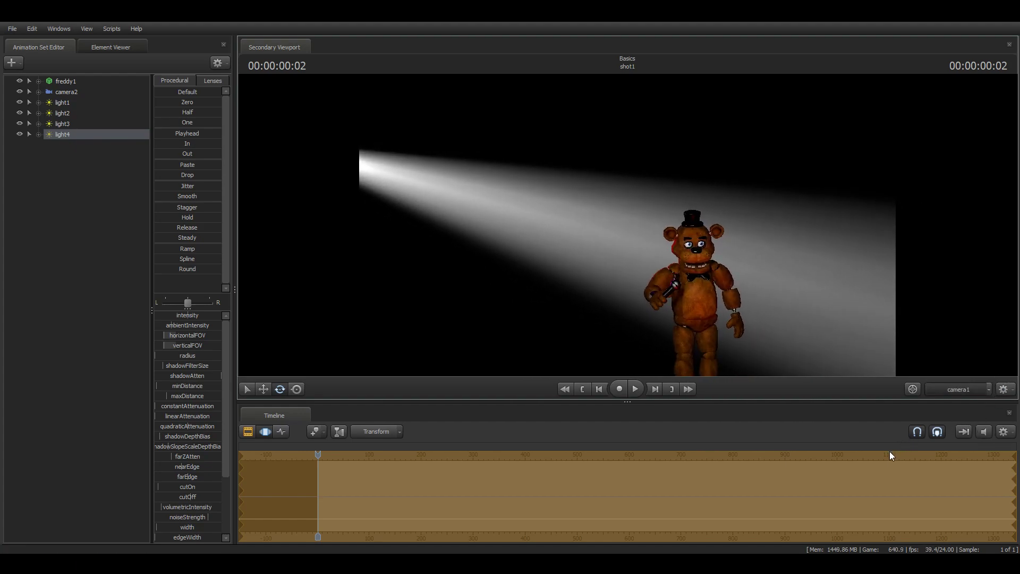
scroll(962, 391, "up", 1)
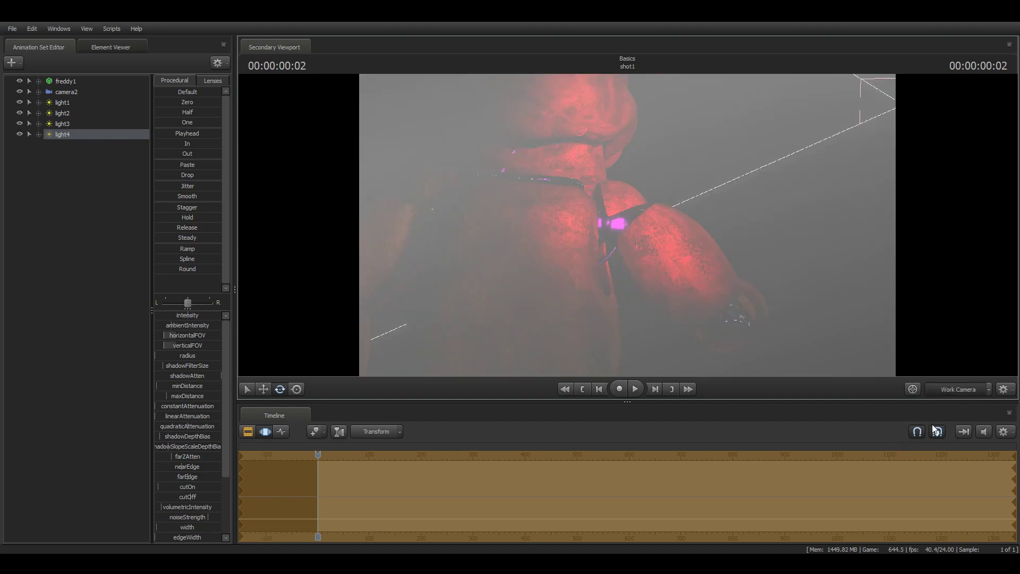
left_click(896, 448)
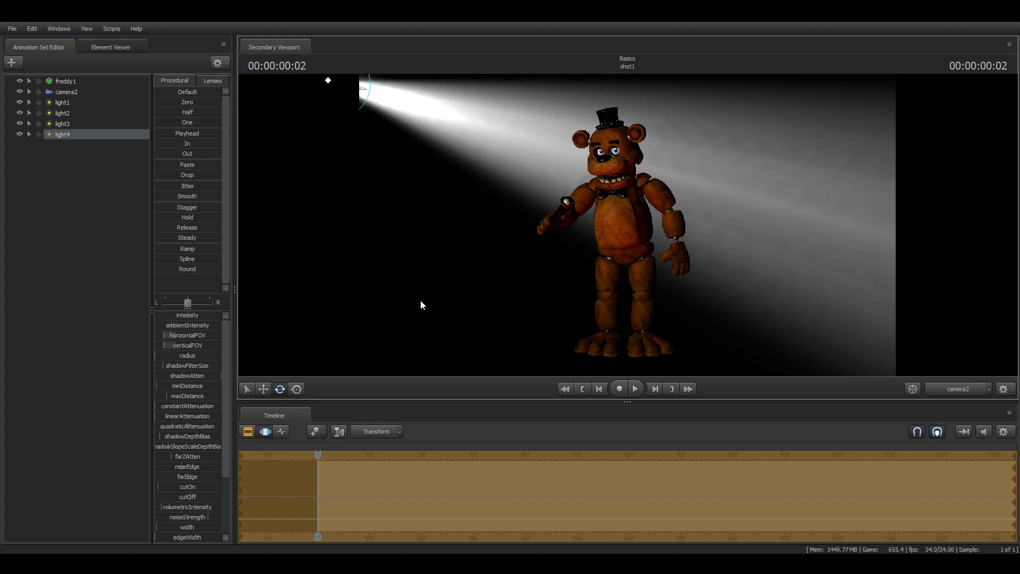
left_click_drag(180, 316, 156, 316)
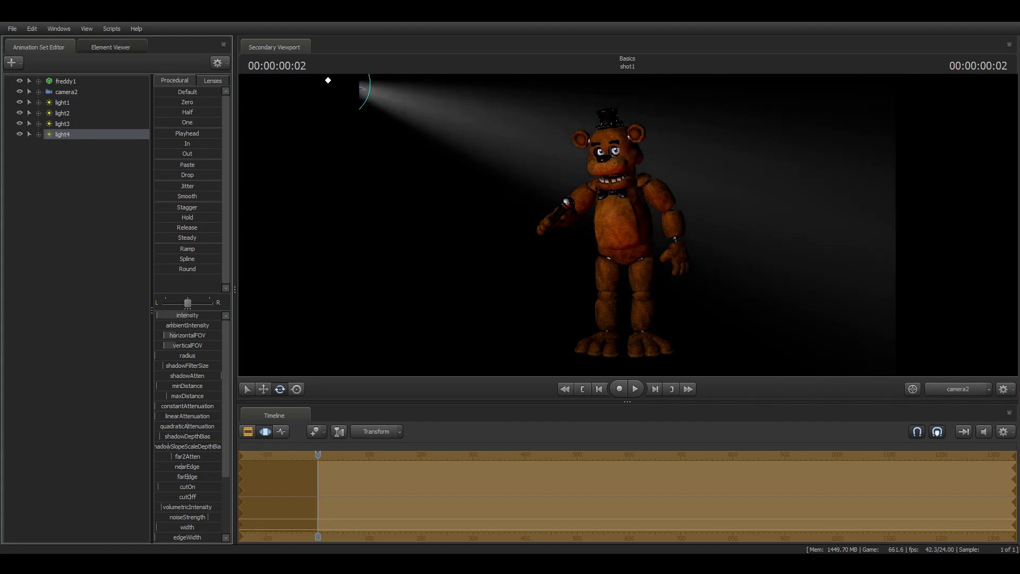
Step: Shift light4 slightly toward freddy1 and rotate it so its beam angles further down across the body
left_click(264, 389)
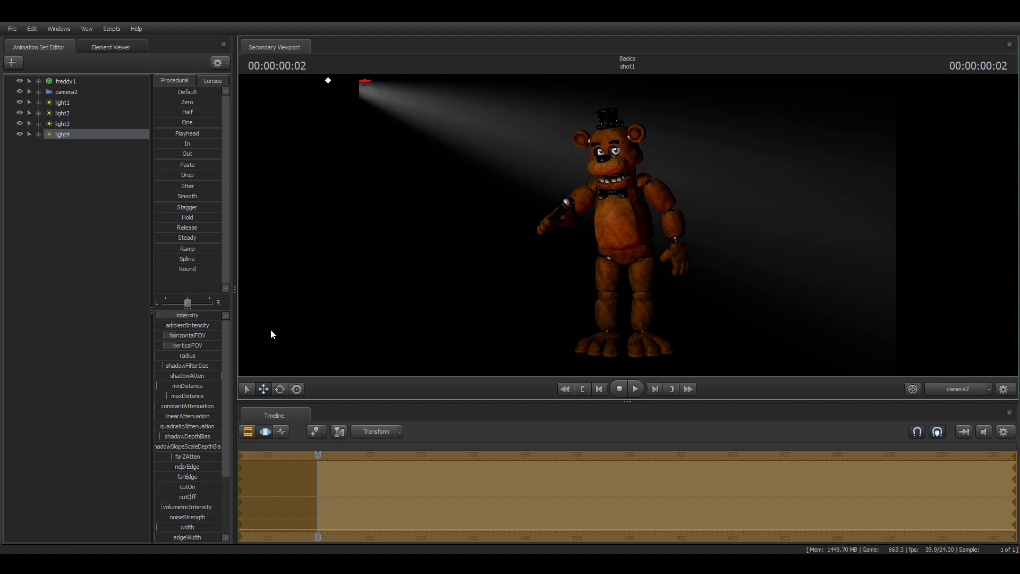
left_click_drag(326, 79, 330, 78)
left_click_drag(361, 81, 318, 78)
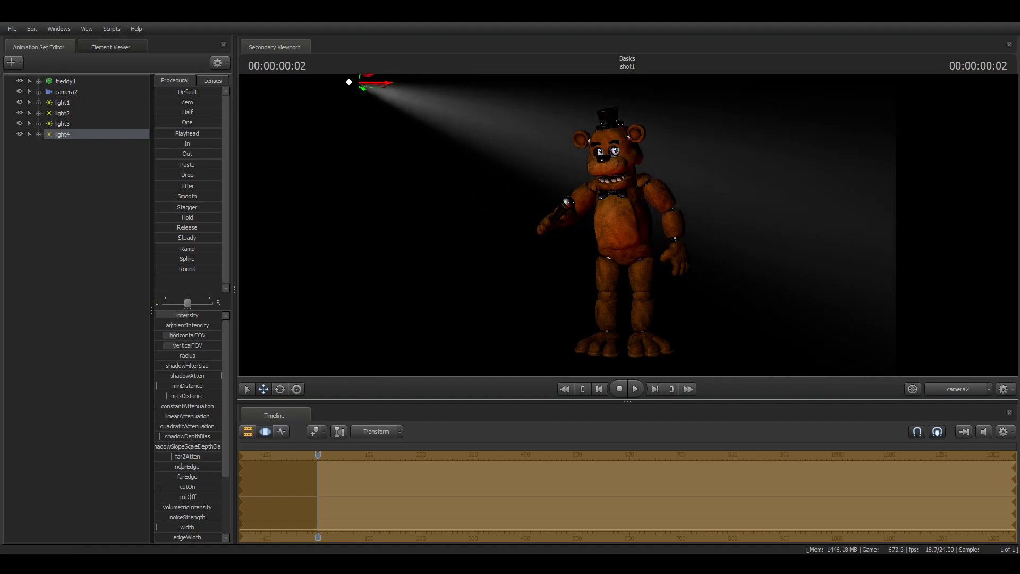
left_click(281, 389)
left_click_drag(388, 105, 388, 103)
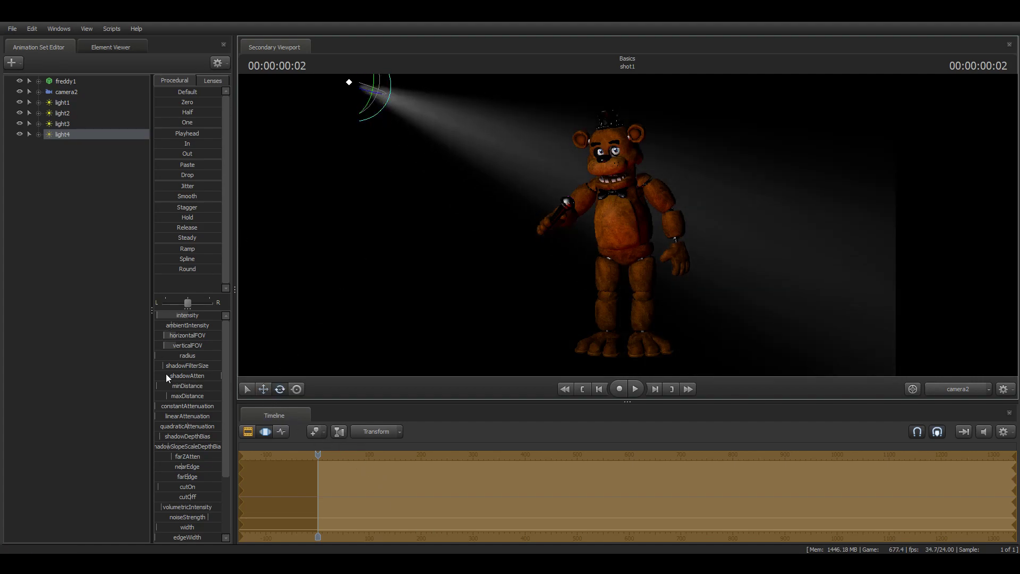
Step: Tint light4's volumetric beam cyan by reducing its color_red to the minimum
scroll(189, 444, "down", 3)
left_click_drag(187, 497, 133, 484)
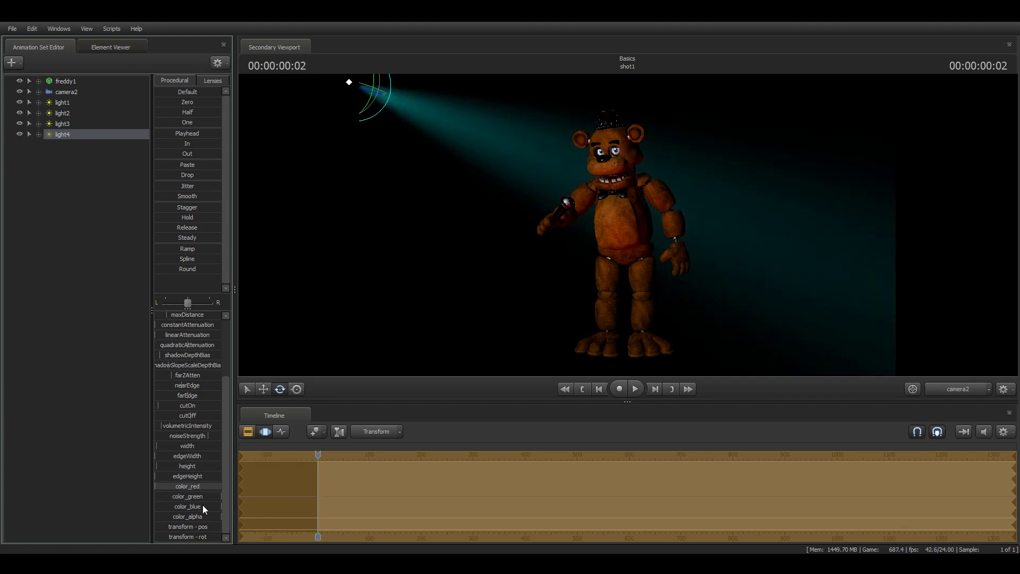
Step: Turn light4's beam deep blue by lowering color_green to about half, and widen the beam with larger horizontalFOV and verticalFOV values
left_click_drag(198, 499, 164, 496)
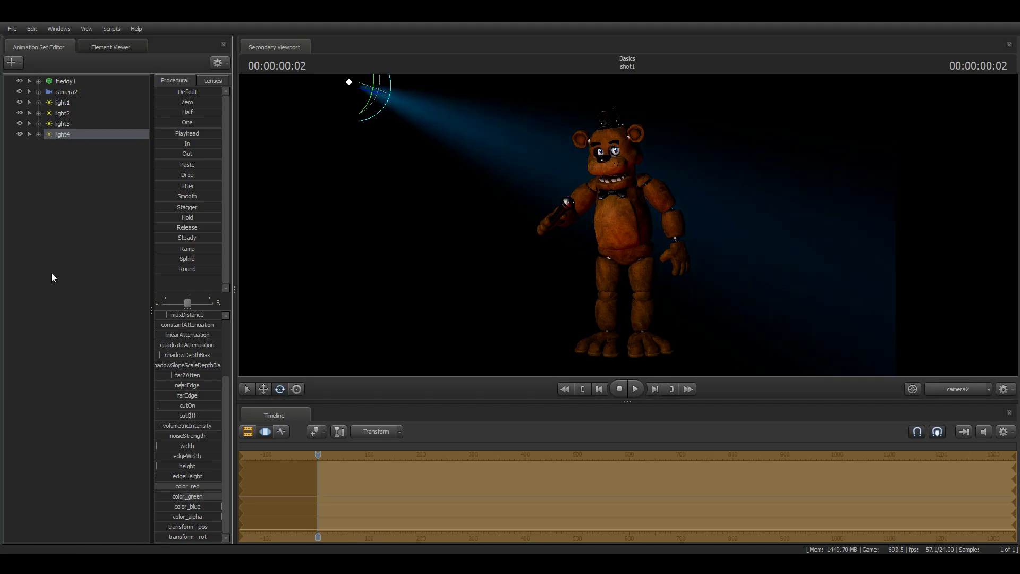
left_click(84, 298)
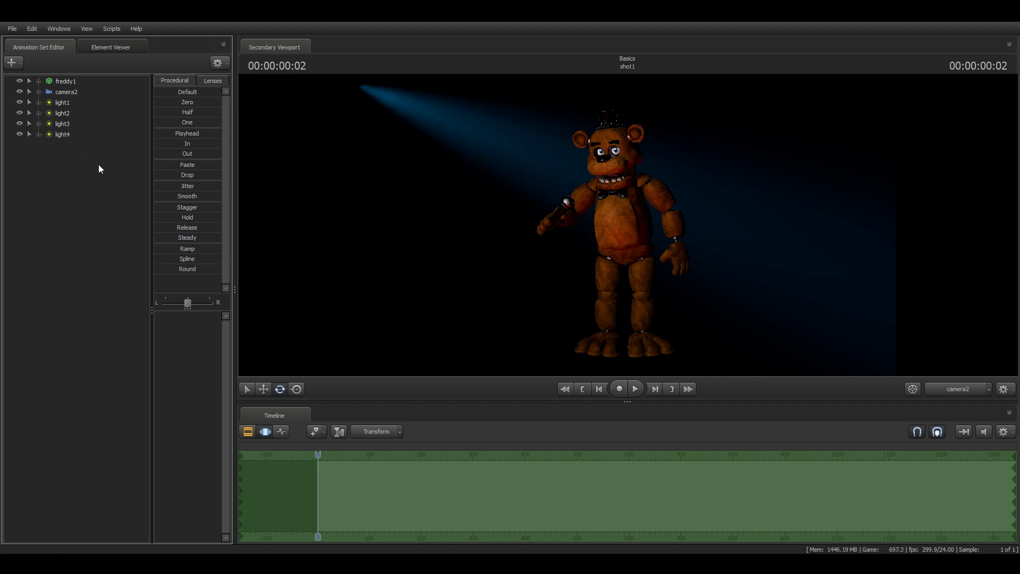
left_click(72, 133)
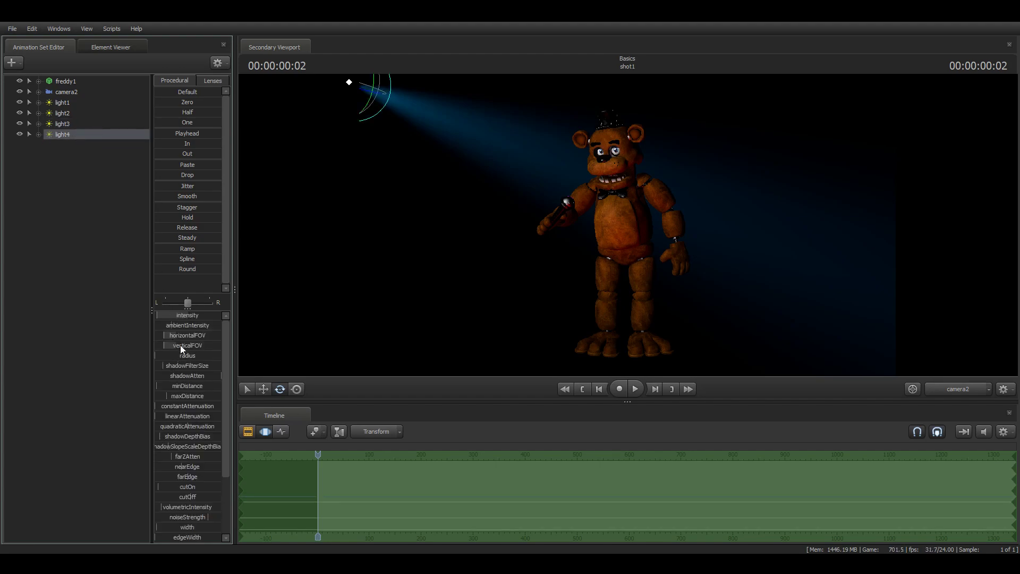
mouse_move(171, 336)
left_mouse_down()
mouse_move(202, 337)
mouse_move(161, 336)
mouse_move(205, 345)
mouse_move(162, 346)
mouse_move(208, 335)
mouse_move(178, 335)
left_mouse_up()
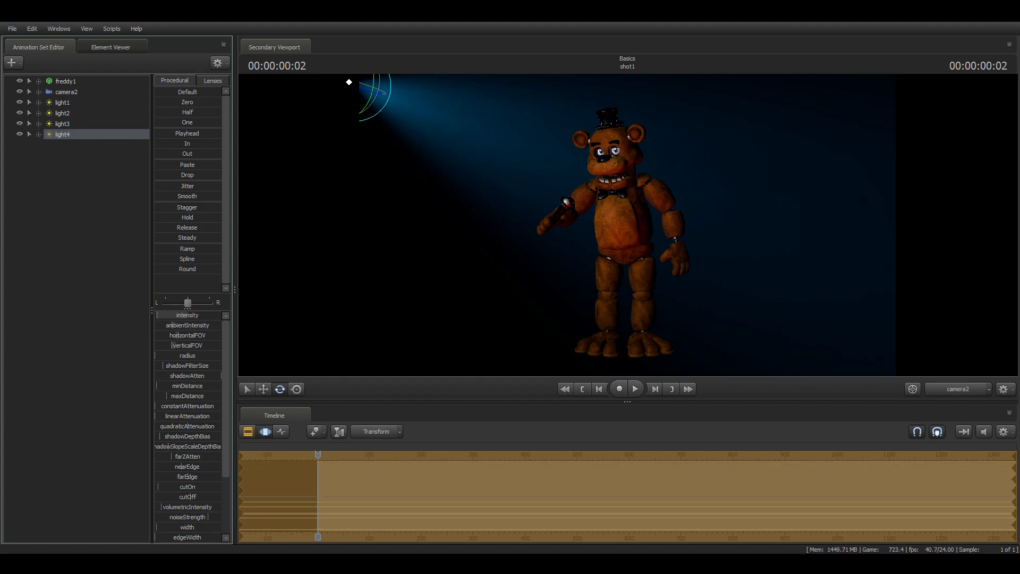
Step: Try light4's volumetricIntensity near its minimum and at its maximum
scroll(185, 453, "down", 2)
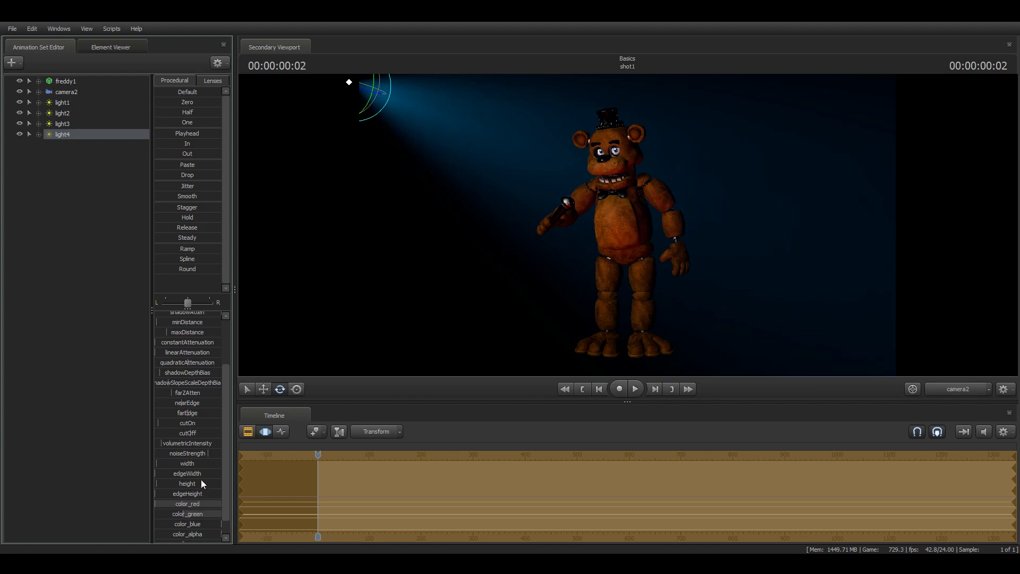
mouse_move(198, 482)
left_mouse_down()
mouse_move(239, 484)
mouse_move(158, 485)
left_mouse_up()
mouse_move(170, 443)
left_mouse_down()
mouse_move(186, 443)
mouse_move(160, 443)
left_mouse_up()
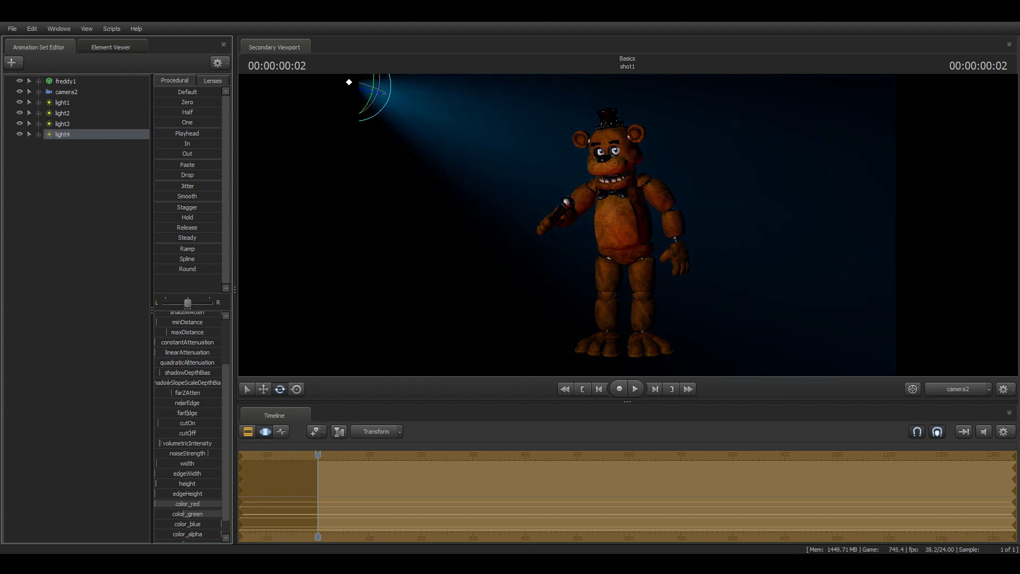
left_click_drag(160, 443, 158, 444)
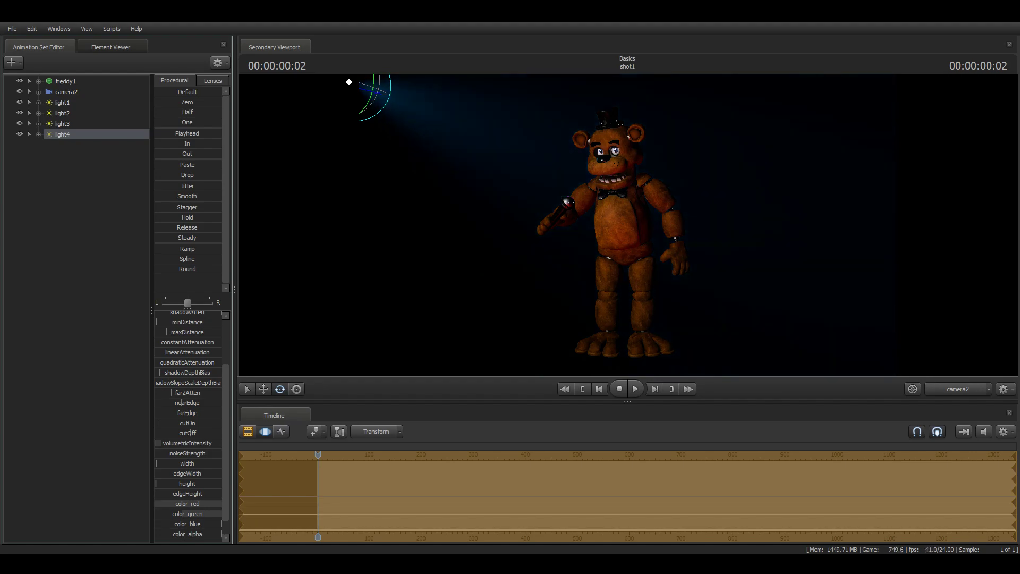
left_click_drag(157, 443, 221, 443)
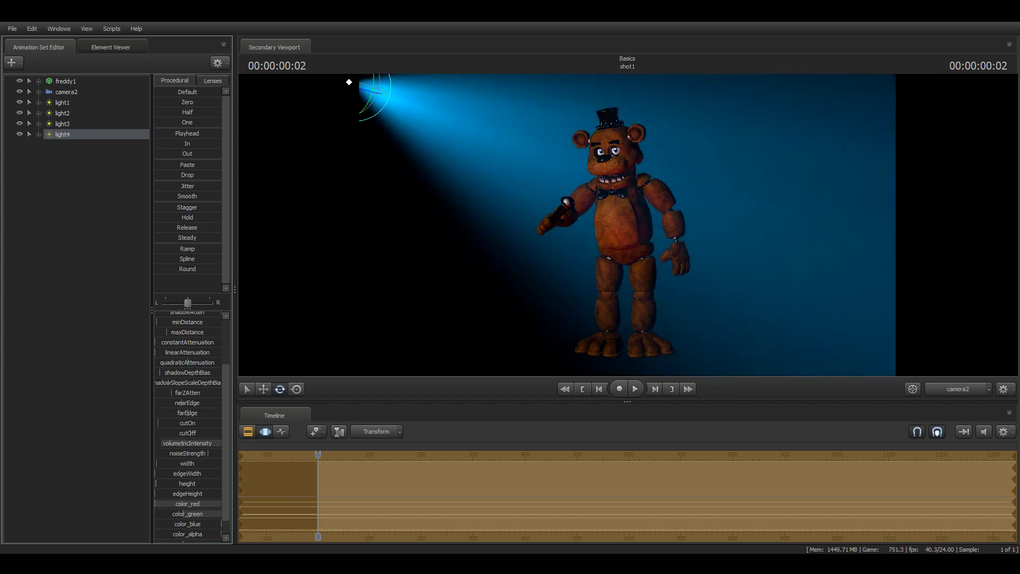
Step: Try light4's intensity at very high, minimum and low levels while volumetricIntensity stays at its maximum
scroll(164, 372, "up", 3)
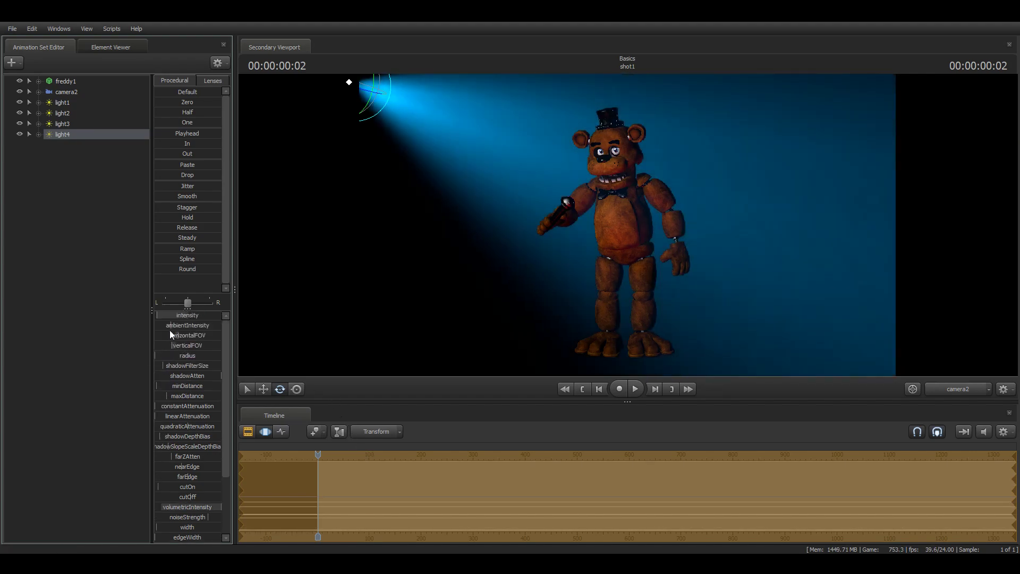
left_click_drag(173, 313, 212, 313)
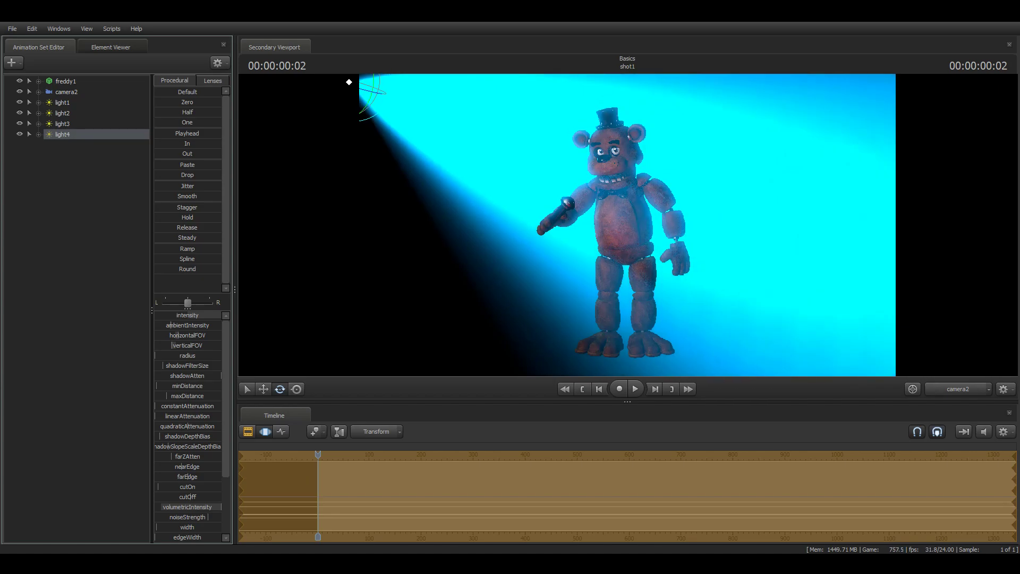
left_click_drag(213, 315, 156, 316)
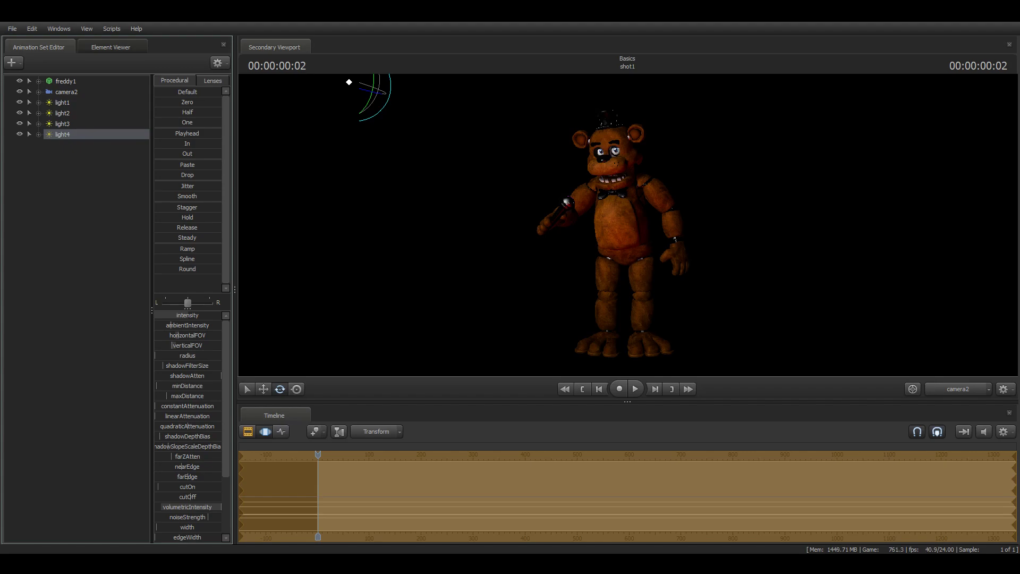
mouse_move(156, 315)
left_mouse_down()
mouse_move(186, 315)
mouse_move(156, 315)
mouse_move(181, 315)
mouse_move(170, 316)
left_mouse_up()
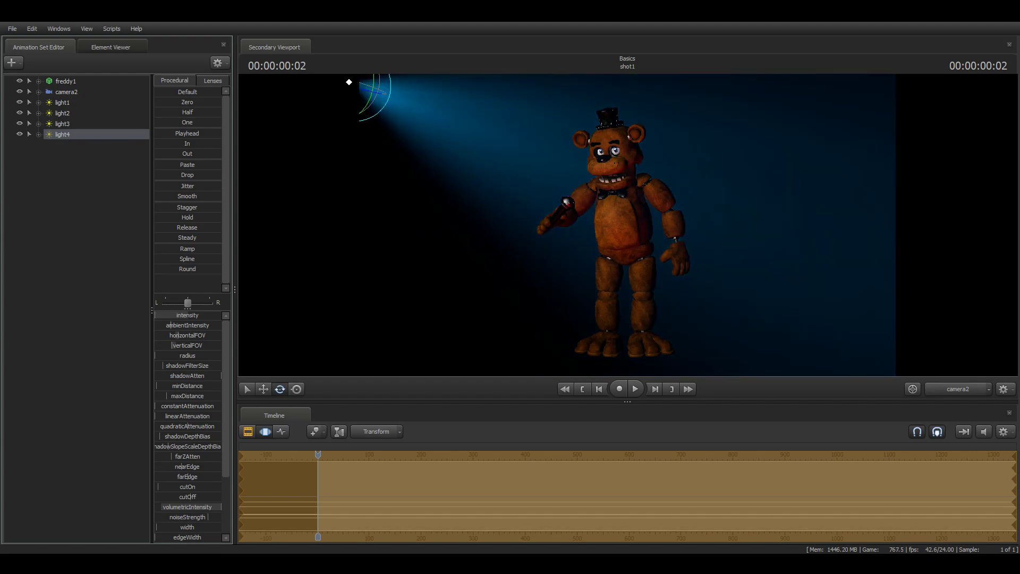
scroll(183, 362, "down", 3)
scroll(186, 382, "up", 3)
left_click_drag(179, 318, 219, 316)
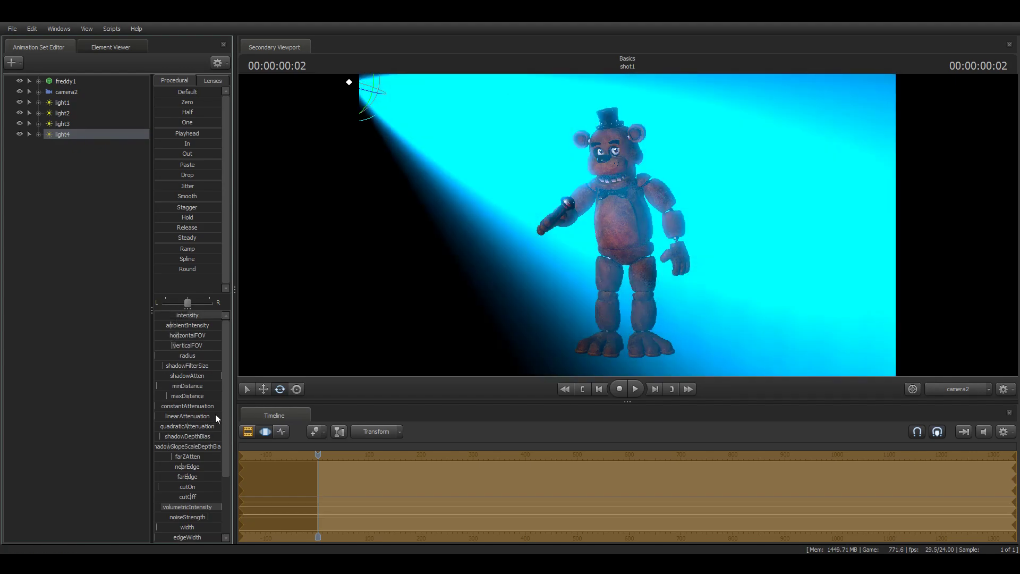
scroll(203, 439, "down", 3)
mouse_move(203, 426)
left_mouse_down()
mouse_move(159, 426)
mouse_move(222, 427)
left_mouse_up()
scroll(187, 385, "up", 3)
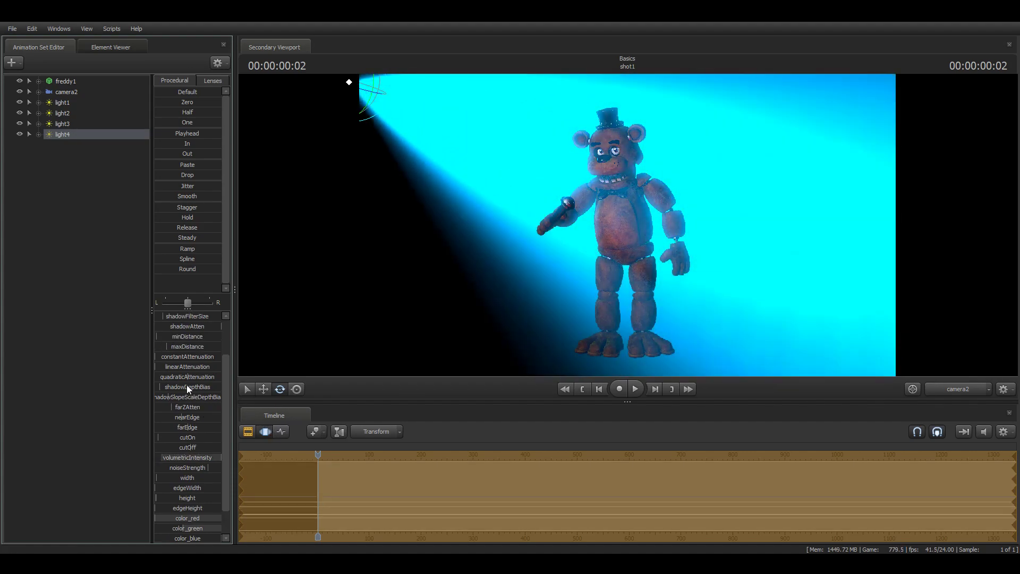
Step: Lower light4's intensity to a soft level and reduce its volumetricIntensity to roughly a third of the range
left_click_drag(221, 315, 156, 315)
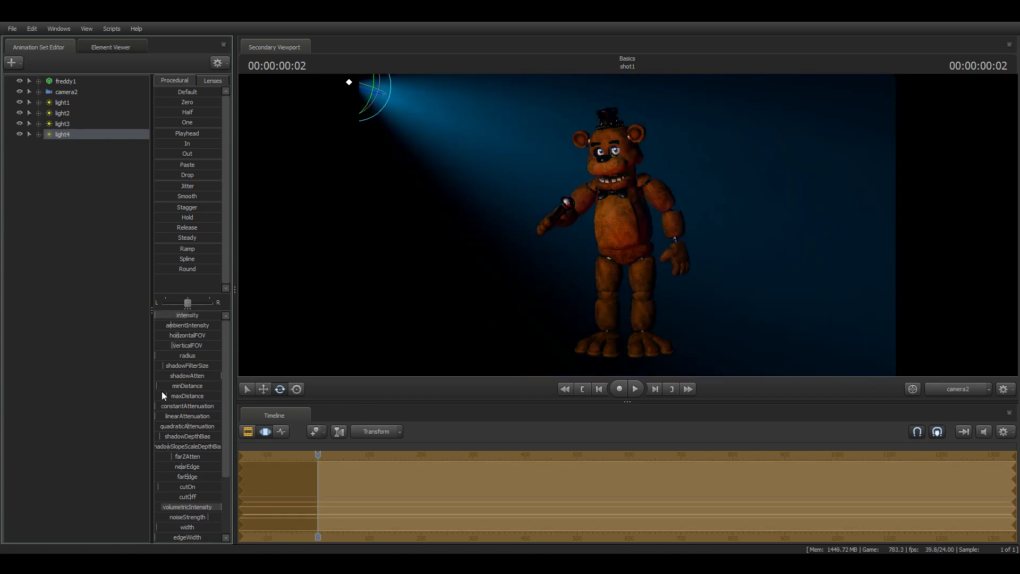
scroll(180, 442, "down", 3)
left_click_drag(181, 428, 174, 428)
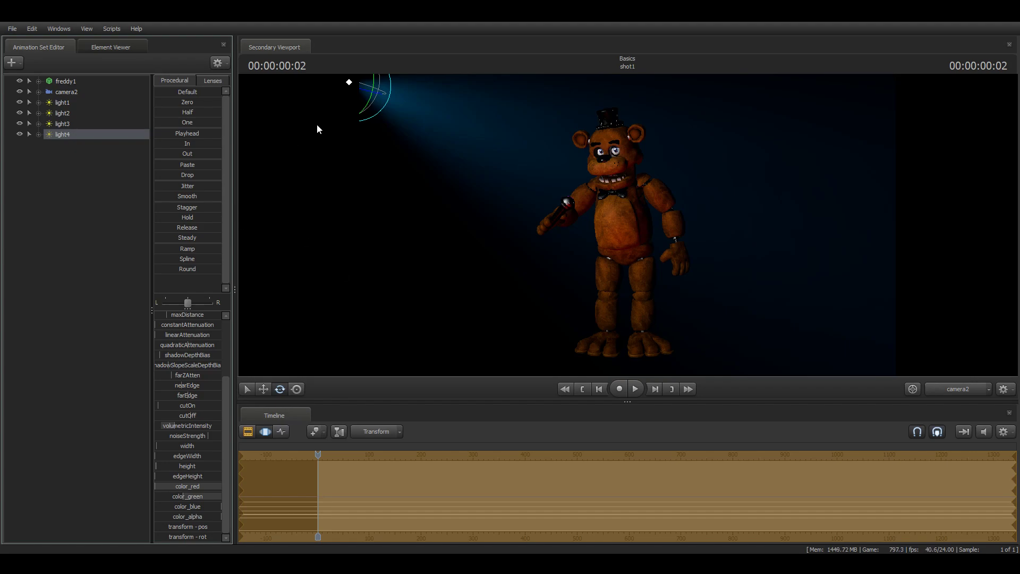
Step: Move camera2 closer so that it frames freddy1's head, upper body and microphone
left_click(67, 93)
mouse_move(694, 280)
left_mouse_down()
mouse_move(694, 234)
mouse_move(689, 289)
mouse_move(665, 213)
mouse_move(694, 278)
mouse_move(710, 269)
mouse_move(696, 308)
mouse_move(704, 292)
mouse_move(673, 277)
mouse_move(683, 287)
mouse_move(694, 278)
left_mouse_up()
key("w")
key("s")
key("w")
key("s")
key("w")
key("s")
key("s")
scroll(683, 278, "up", 2)
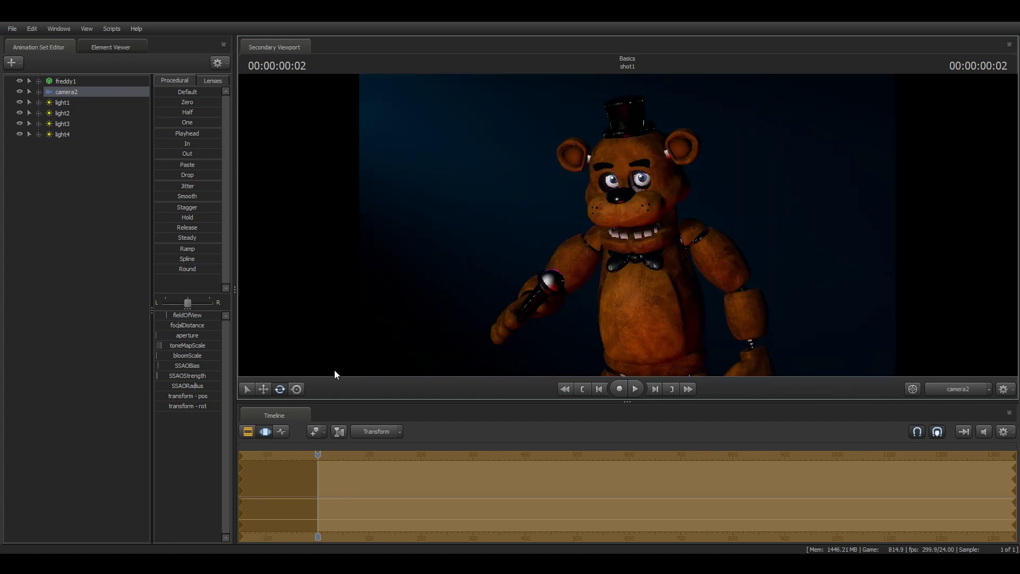
Step: Switch the timeline to the Graph Editor, select freddy1's bip_head bone, and place the playhead at 00:00:00:02
left_click(282, 432)
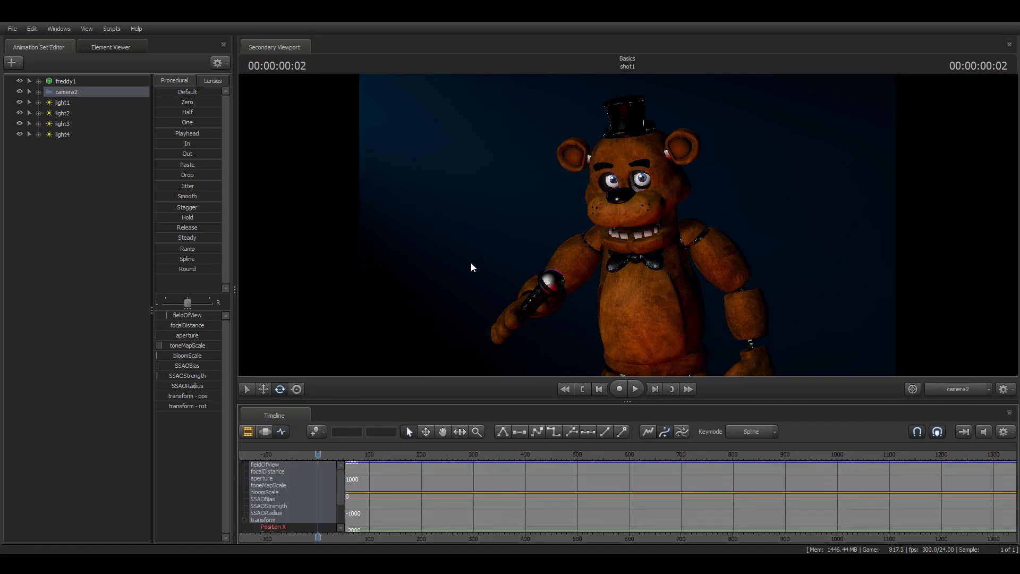
left_click_drag(318, 460, 323, 462)
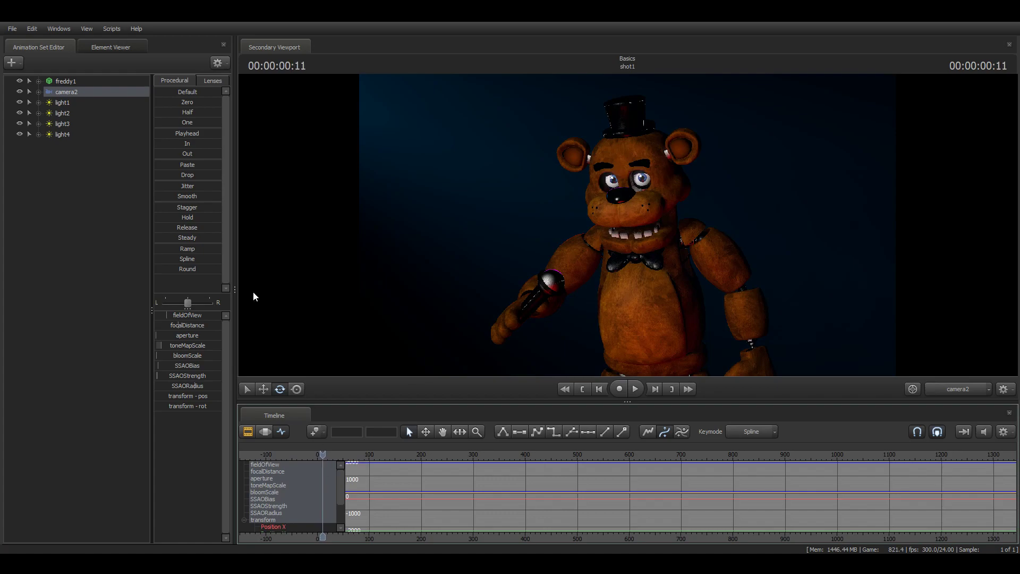
left_click(38, 80)
left_click(49, 92)
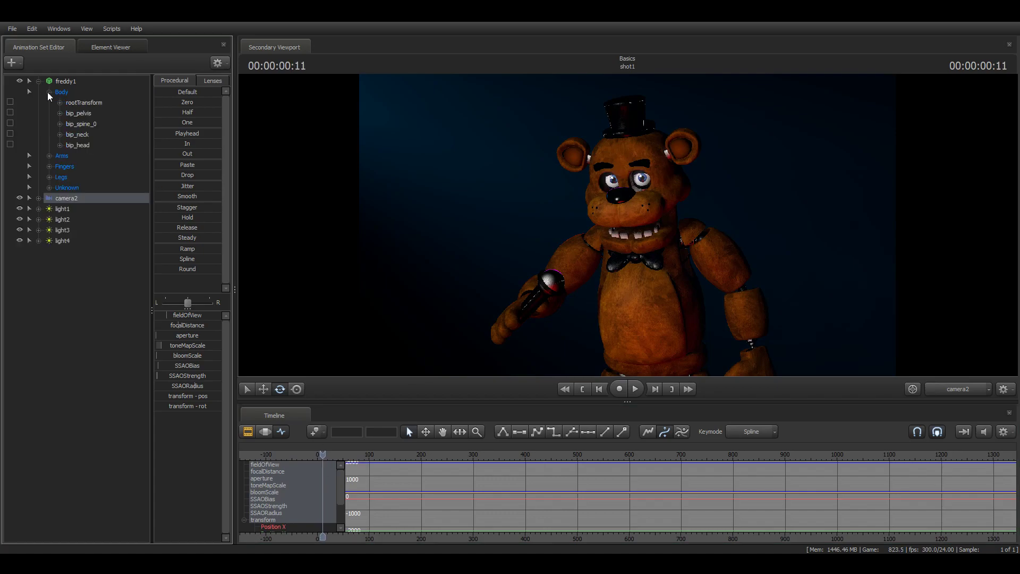
left_click(98, 146)
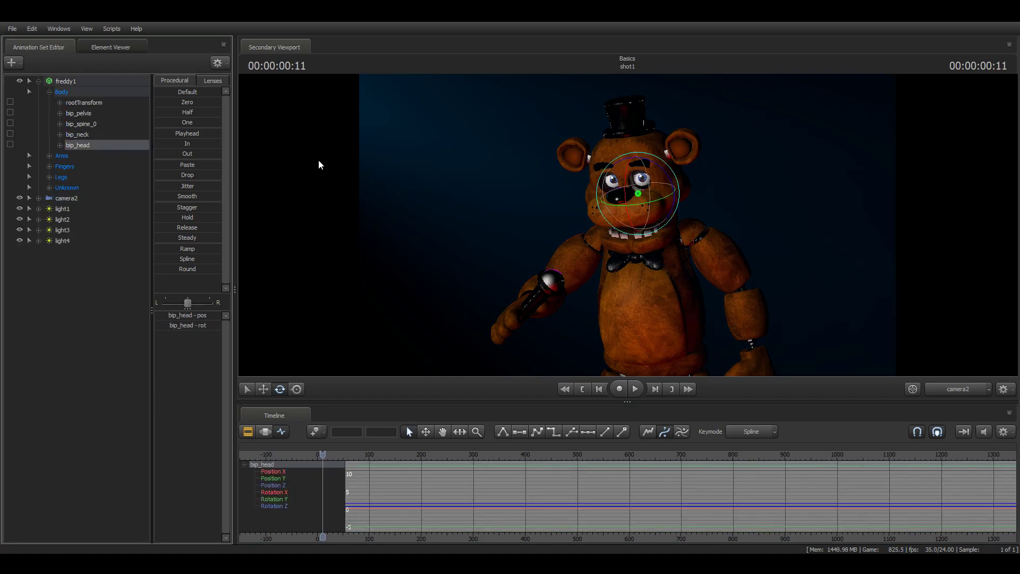
left_click_drag(323, 463, 320, 466)
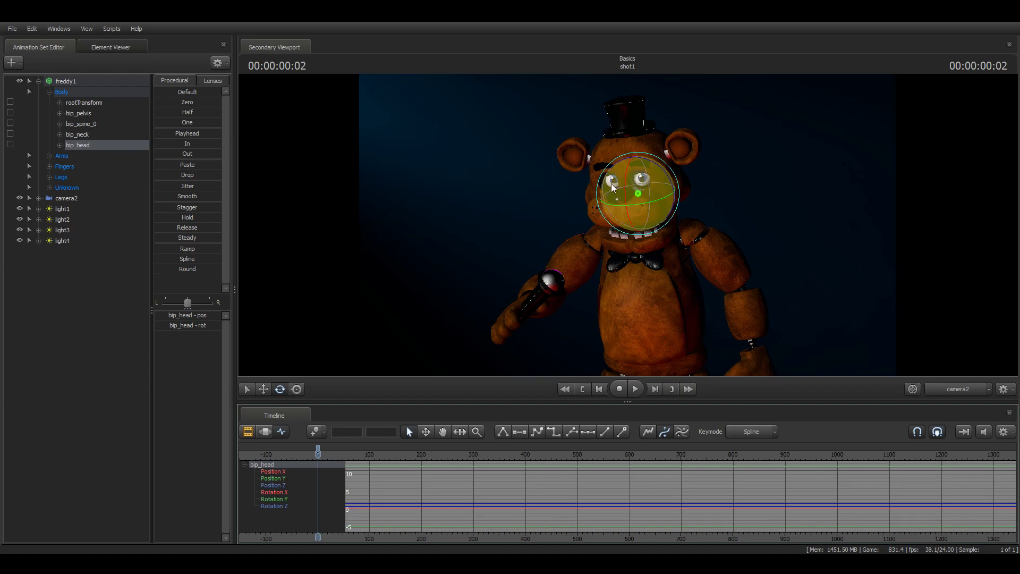
Step: Pose bip_head tilted upward at 00:00:01:03, and play the shot from 00:00:00:02 to 00:00:01:13
key("space")
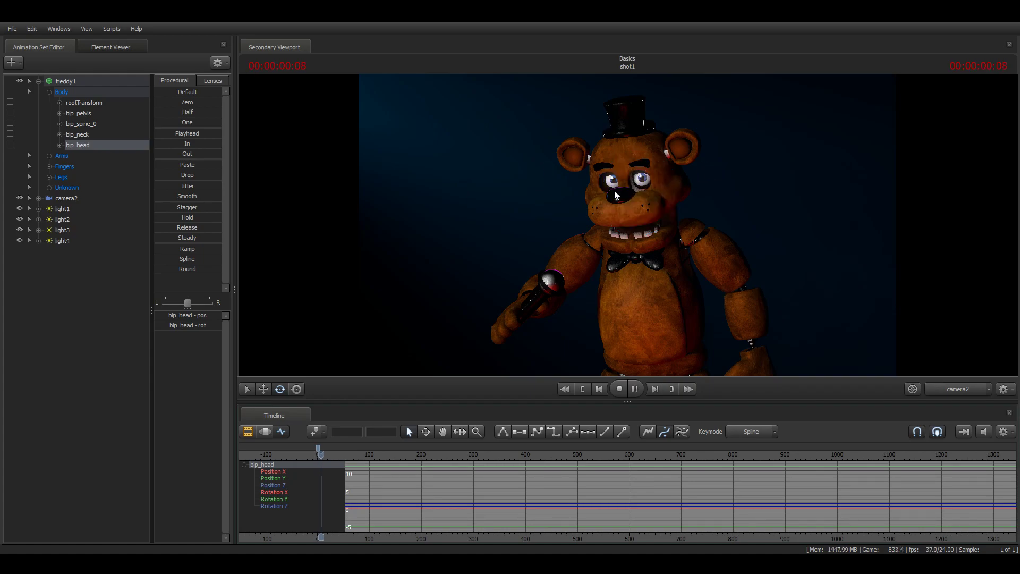
key("space")
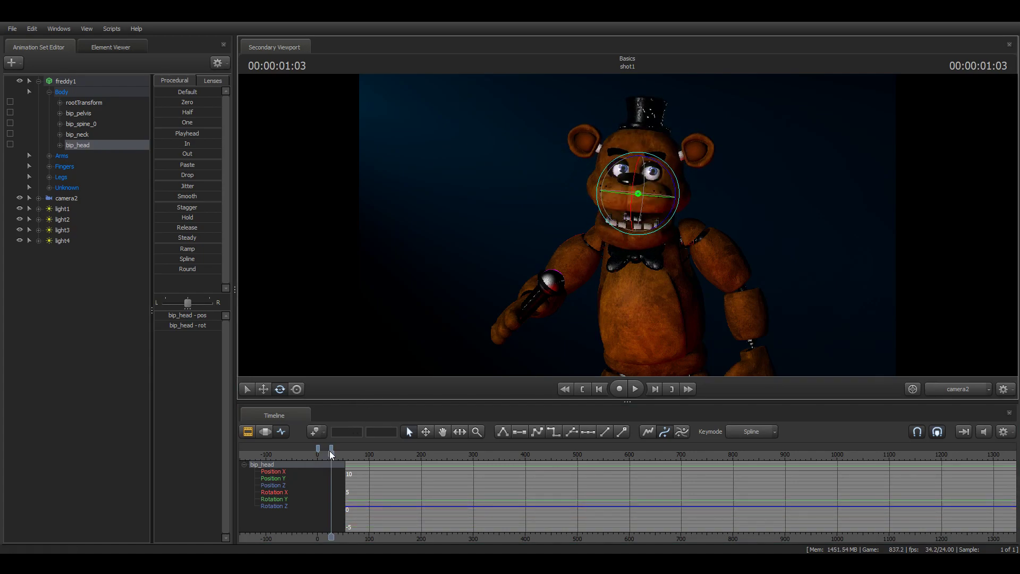
key("space")
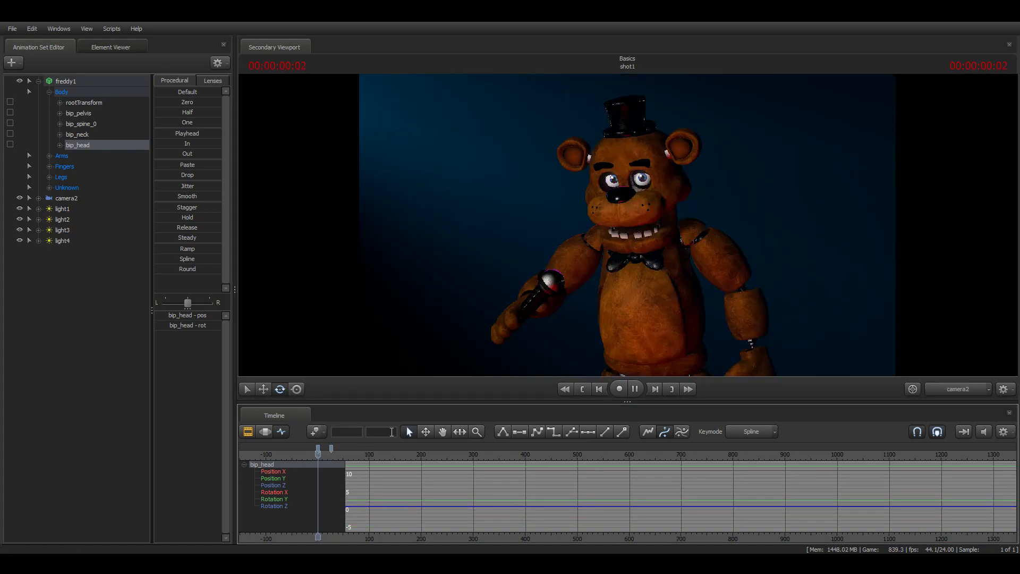
key("space")
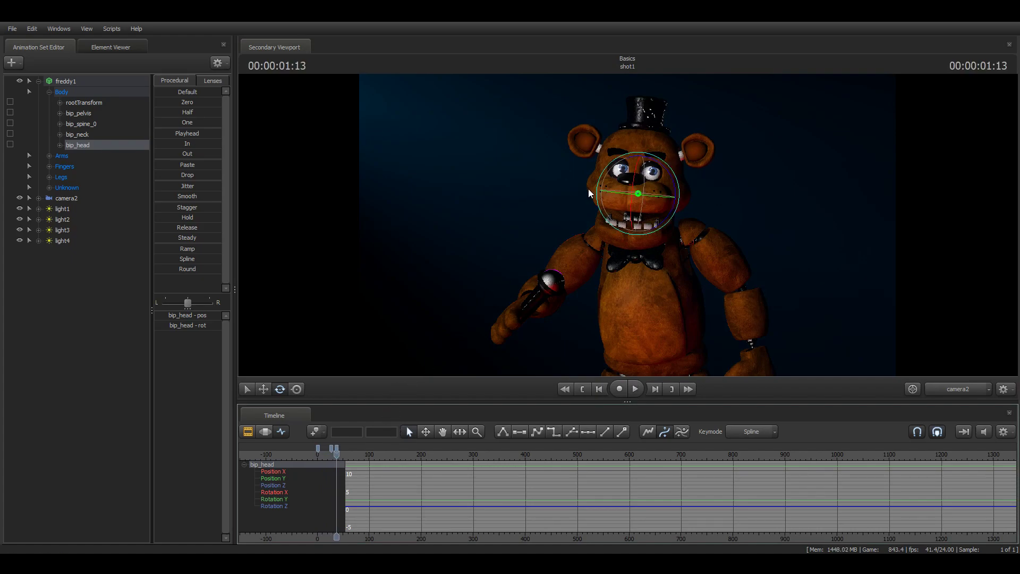
Step: Turn bip_head toward the microphone side at 00:00:01:13, hold it at 00:00:01:22, and turn it slightly back at 00:00:03:02
left_click_drag(614, 182, 600, 182)
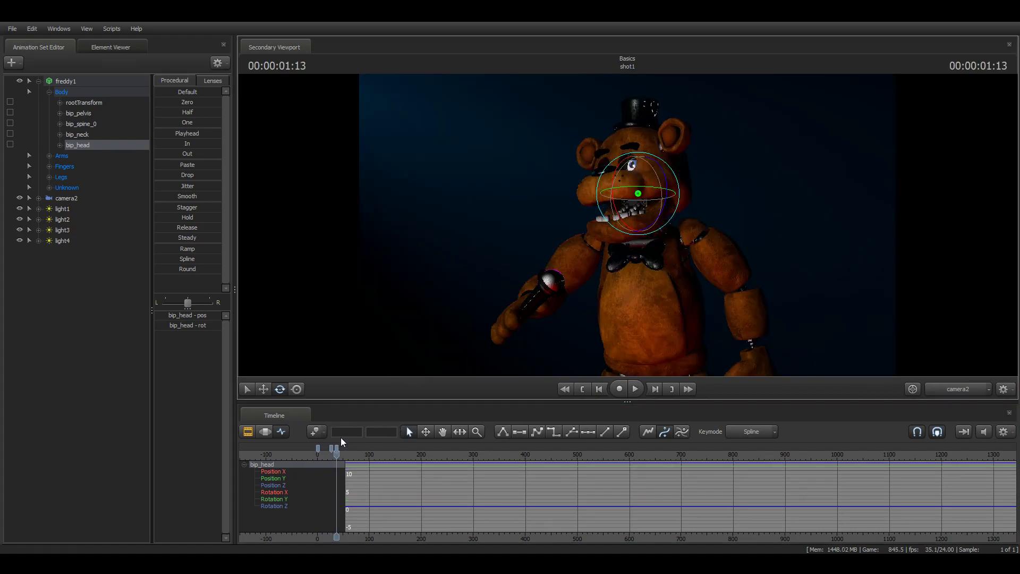
key("space")
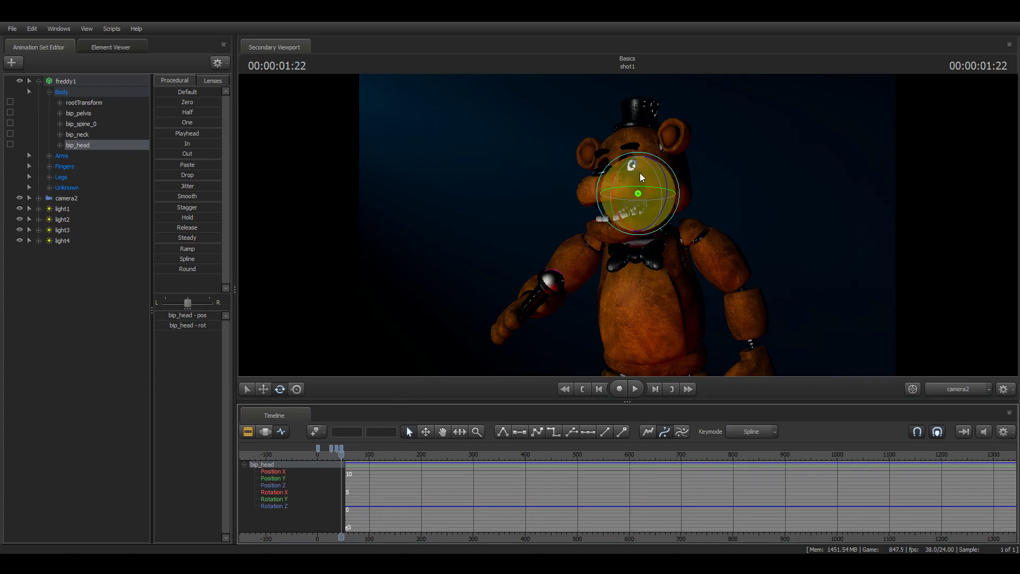
key("space")
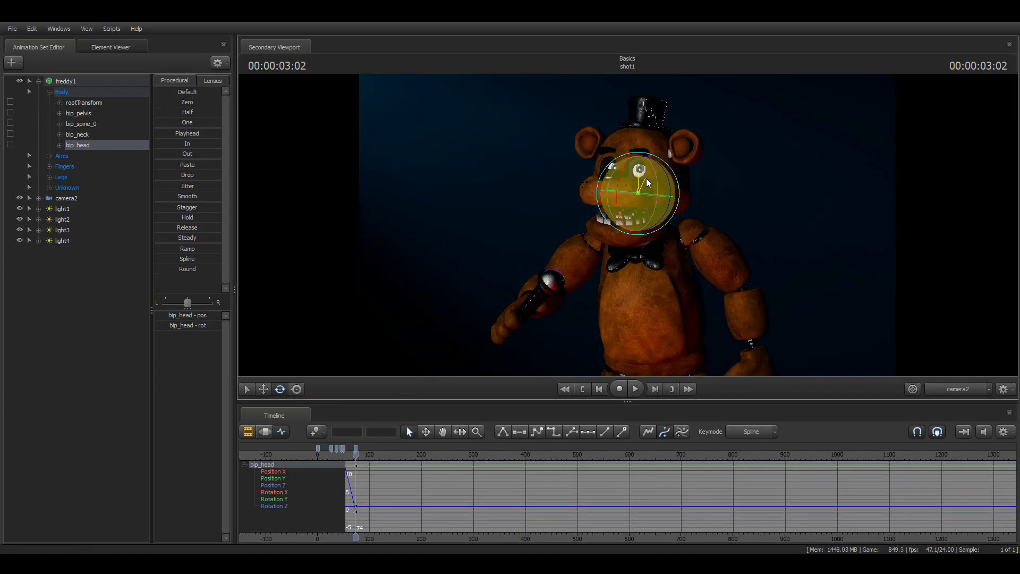
Step: Add further bip_head rotations after 00:00:03:02, up to a lowered, sideways head pose at 00:00:04:23
mouse_move(655, 187)
left_mouse_down()
mouse_move(664, 193)
mouse_move(643, 196)
left_mouse_up()
key("space")
key("m")
key("space")
key("space")
key("space")
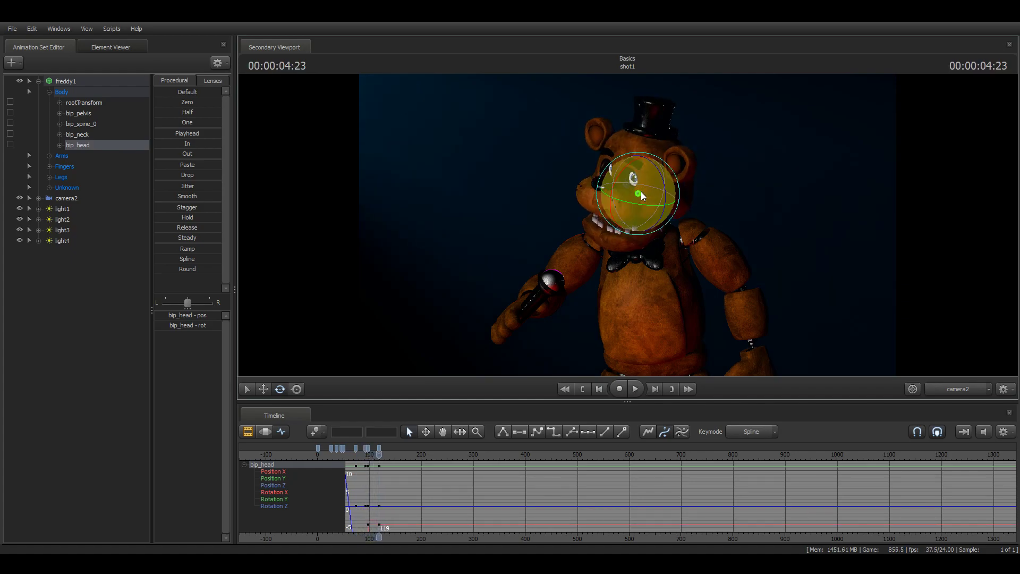
left_click_drag(643, 196, 657, 194)
Step: Play back the head animation from the start and turn bip_head slightly toward the camera at 00:00:06:03
left_click_drag(379, 452, 299, 466)
key("space")
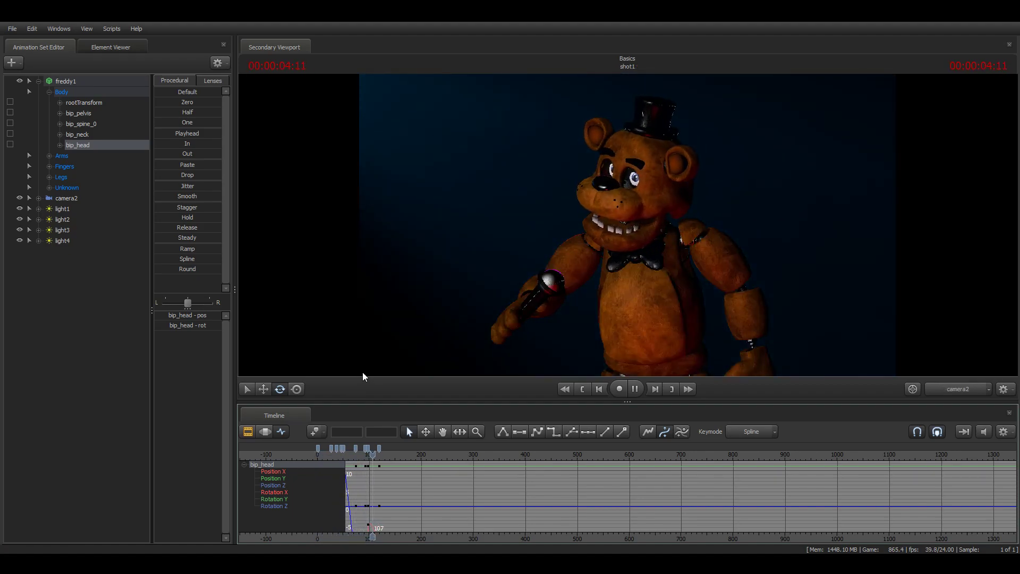
key("space")
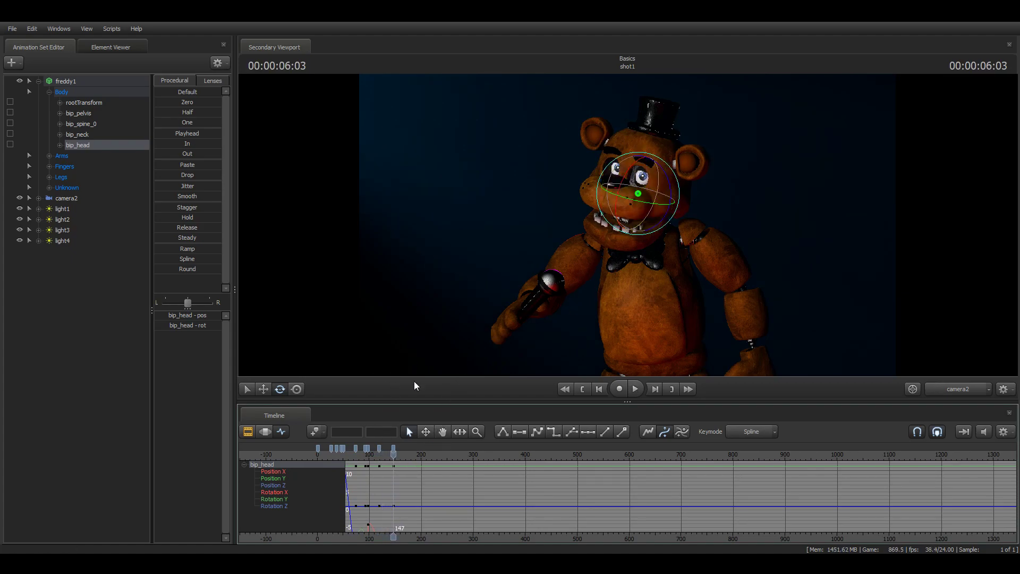
Step: Twist bip_head into sharply different poses at 00:00:06:04, 00:00:06:05 and 00:00:06:06 to start a rapid head twitch
left_click_drag(392, 456, 392, 456)
left_click_drag(632, 188, 378, 154)
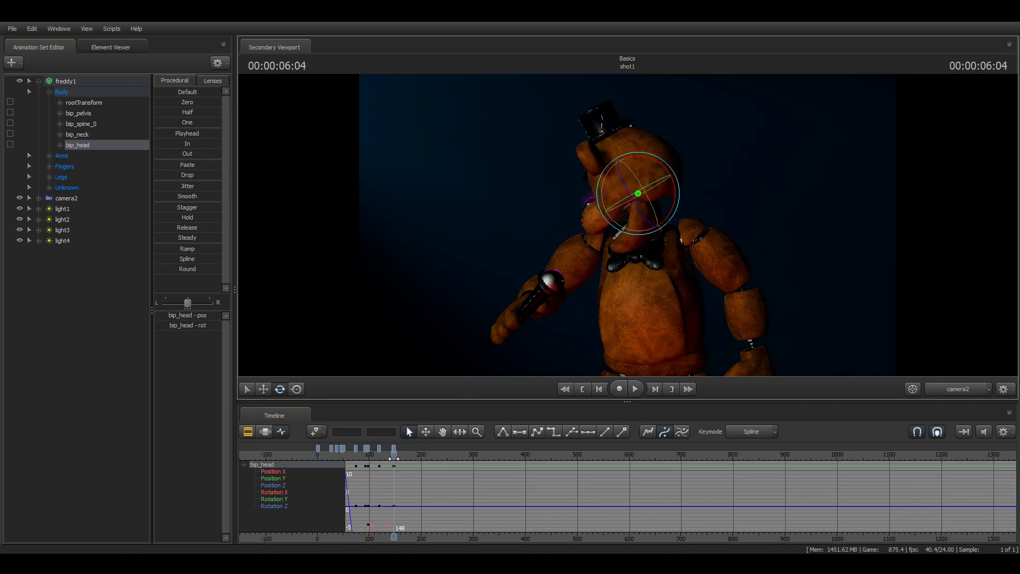
left_click_drag(393, 457, 394, 457)
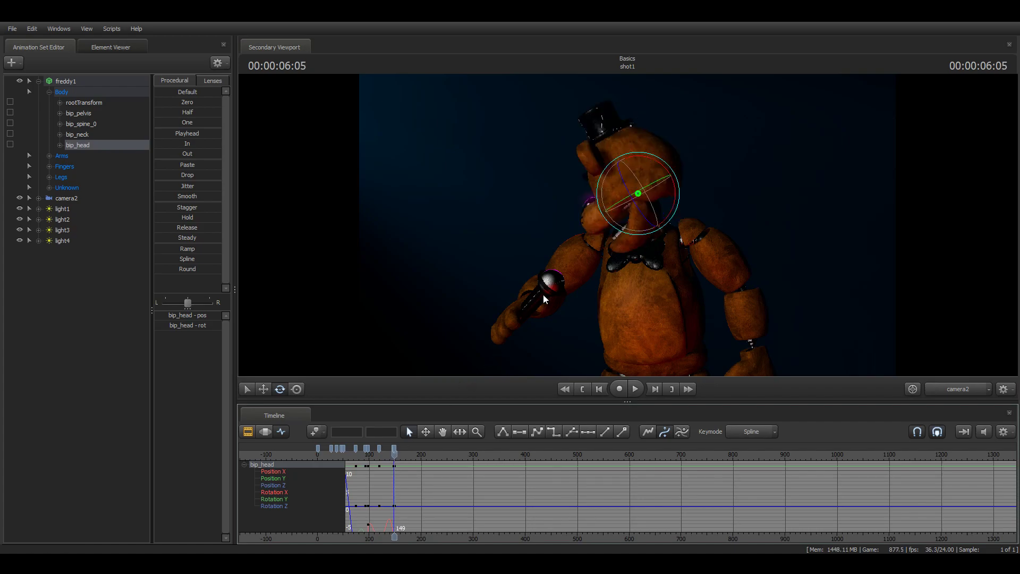
left_click_drag(611, 189, 649, 189)
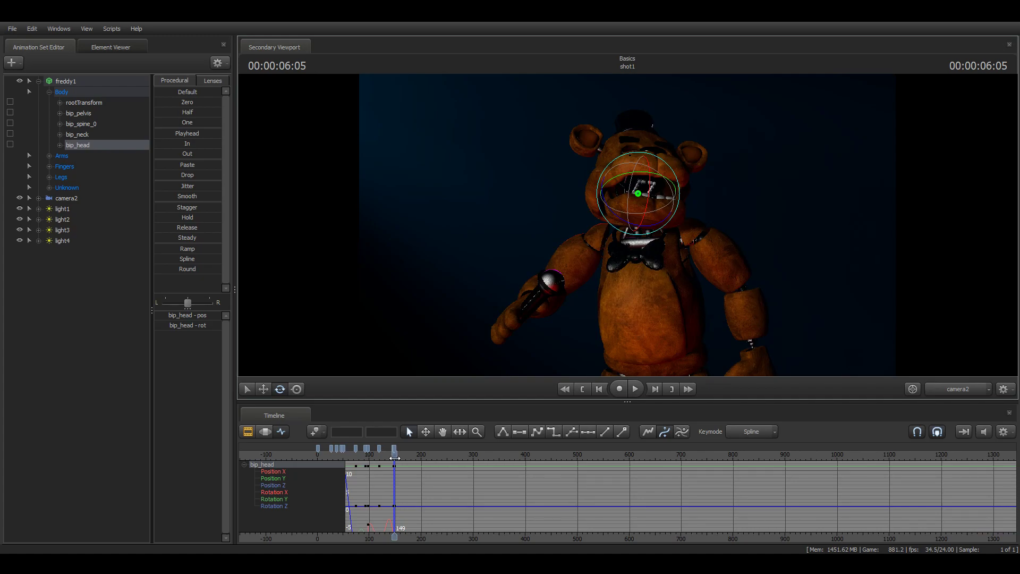
left_click_drag(395, 458, 395, 458)
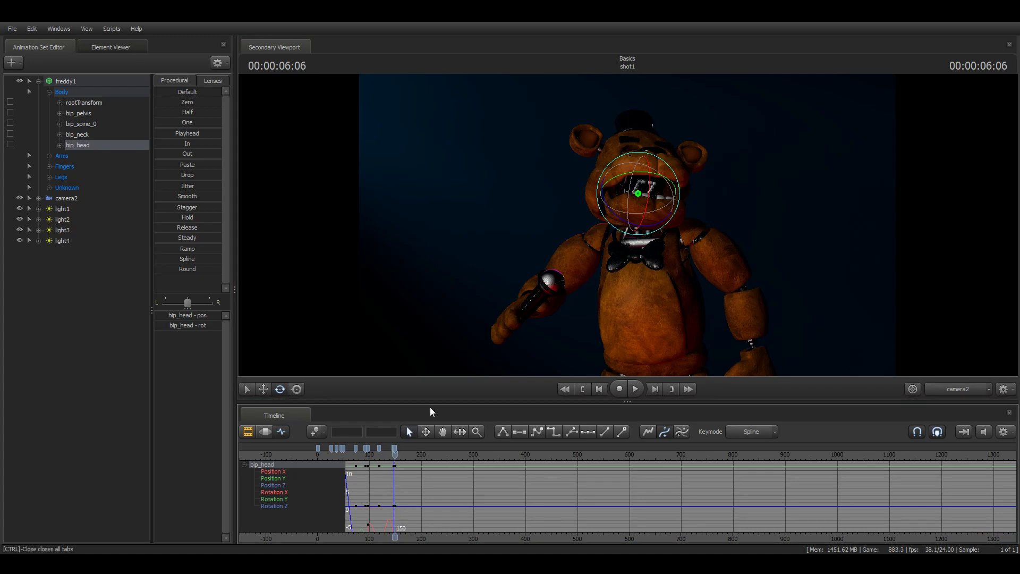
left_click_drag(656, 186, 628, 213)
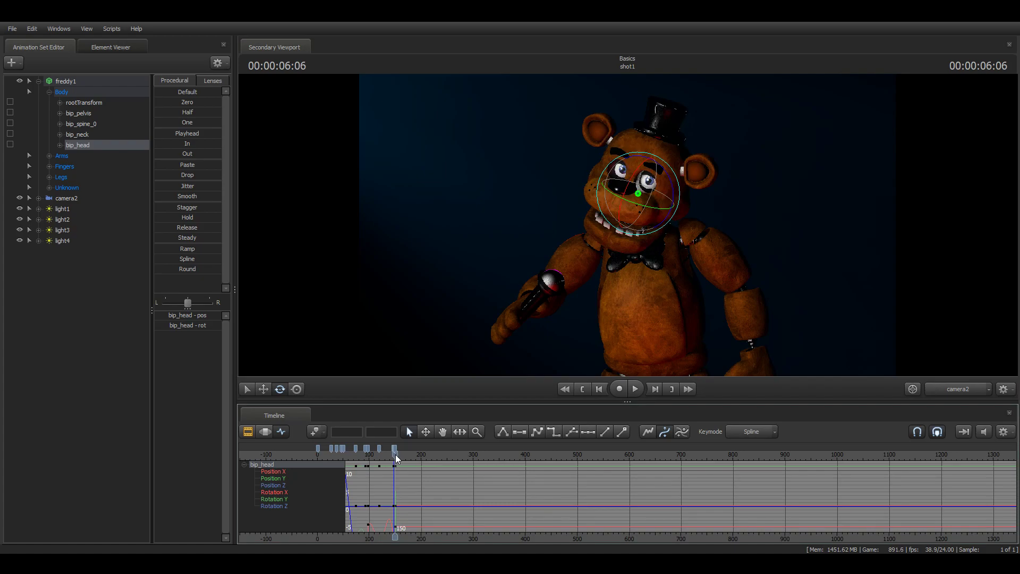
Step: Continue the twitch with contrasting bip_head rotations from 00:00:06:07 through 00:00:06:09, finishing upright and facing the camera
left_click_drag(396, 455, 396, 455)
left_click_drag(618, 170, 587, 175)
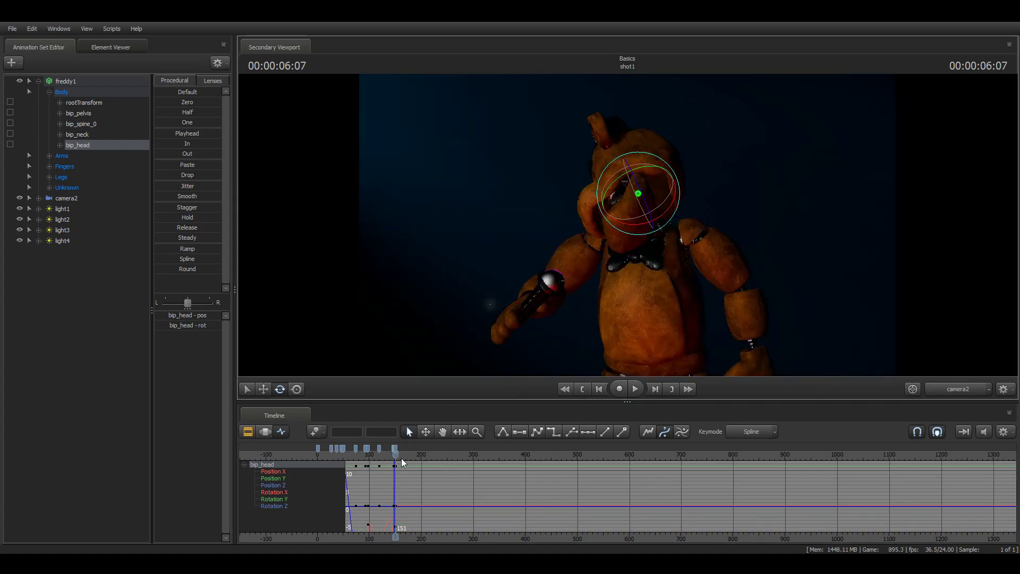
left_click_drag(393, 456, 397, 456)
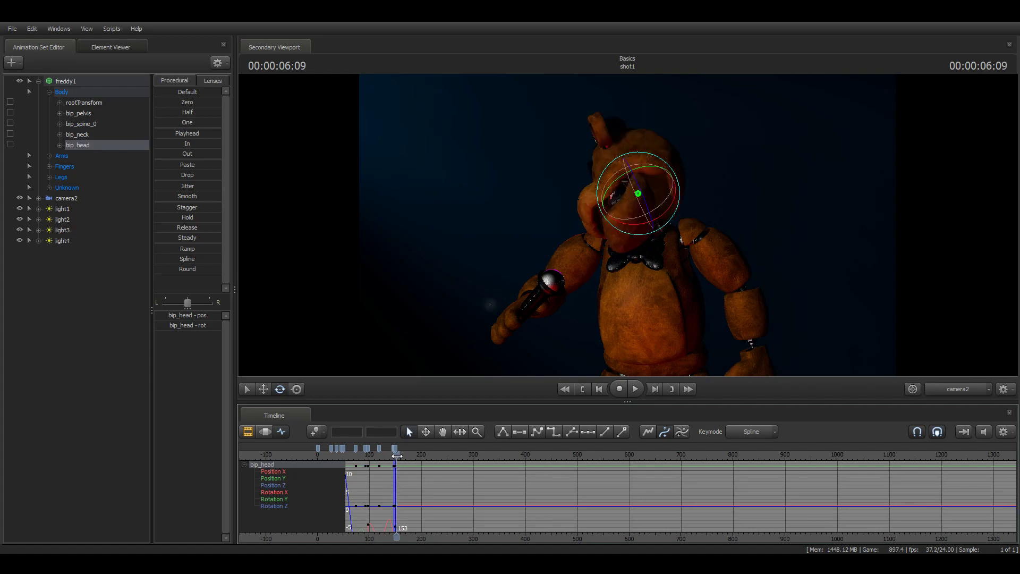
left_click_drag(616, 196, 675, 197)
left_click_drag(395, 456, 397, 457)
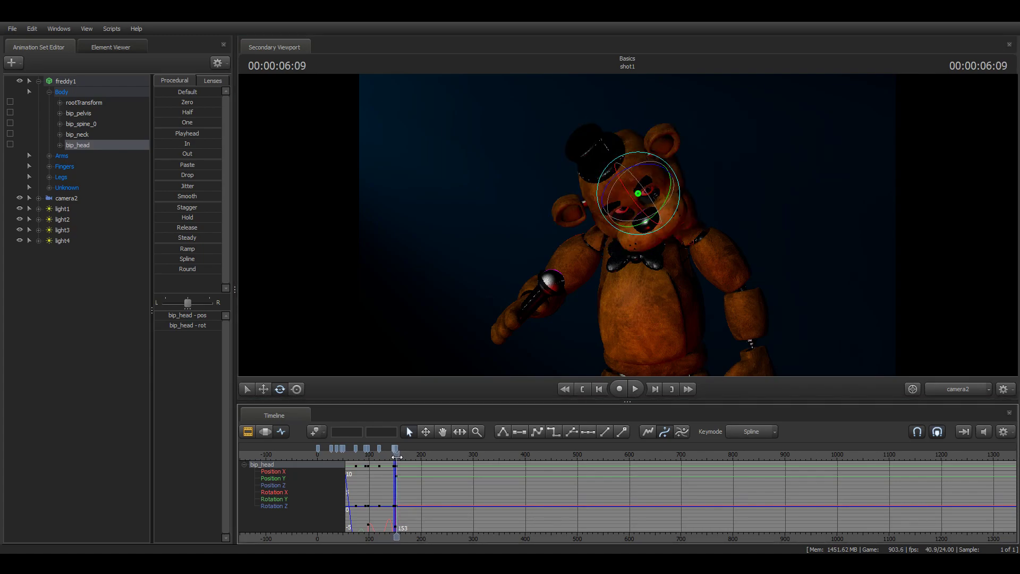
left_click_drag(618, 200, 666, 221)
Step: Play back the head twitch starting from 00:00:04:22
left_click_drag(395, 458, 379, 462)
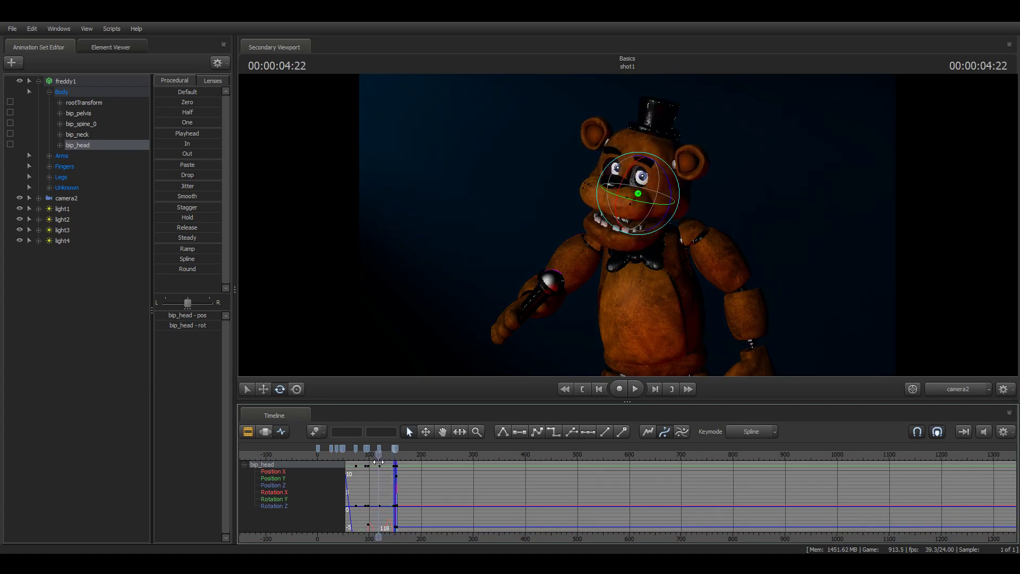
key("space")
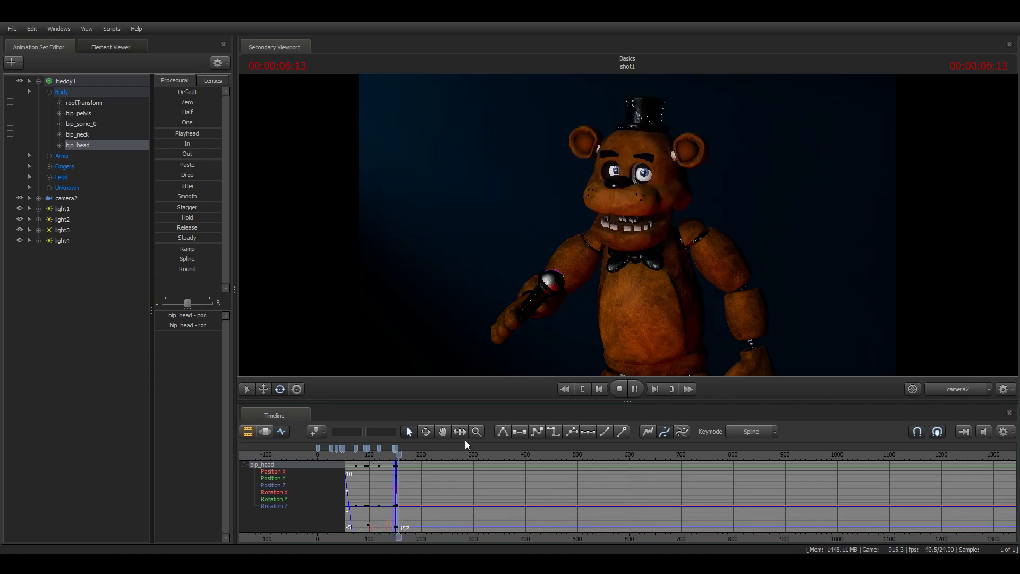
key("space")
Step: Extend the twitch by rotating bip_head to a different extreme pose at 00:00:06:10, 00:00:06:11 and 00:00:06:12
left_click_drag(401, 455, 397, 457)
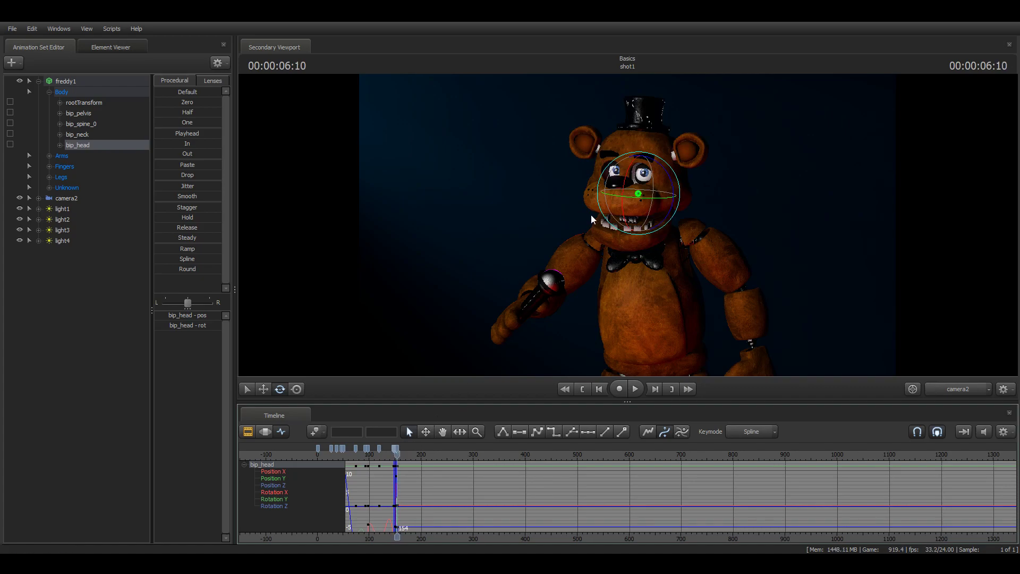
left_click_drag(640, 196, 768, 176)
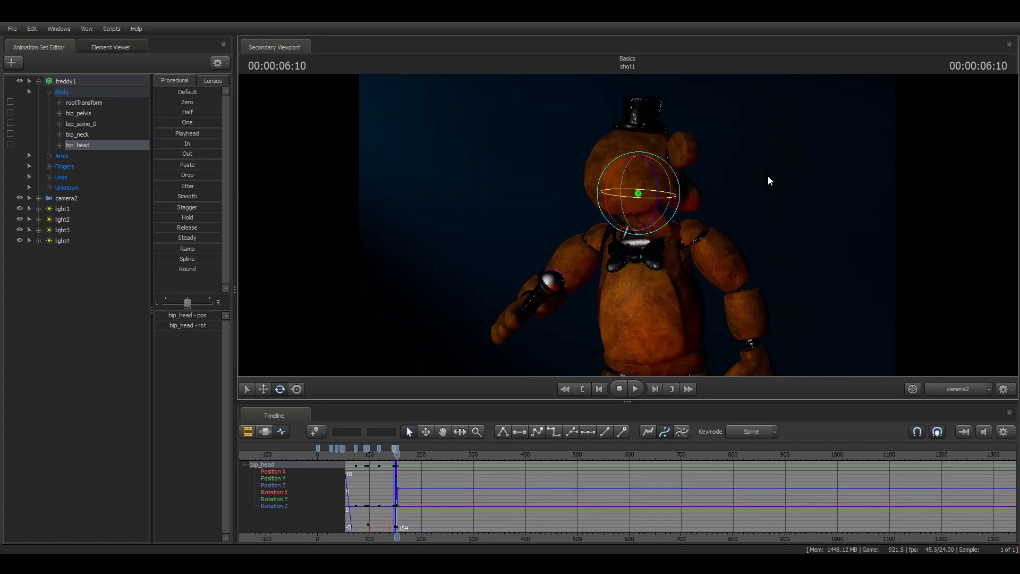
left_click(399, 456)
left_click_drag(649, 193, 504, 140)
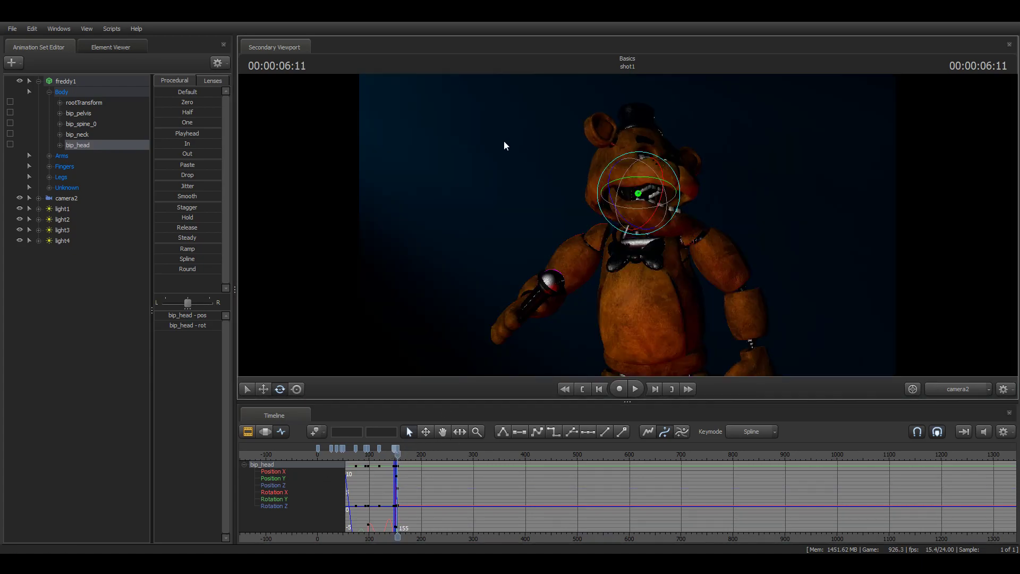
left_click(398, 457)
left_click_drag(639, 208, 487, 209)
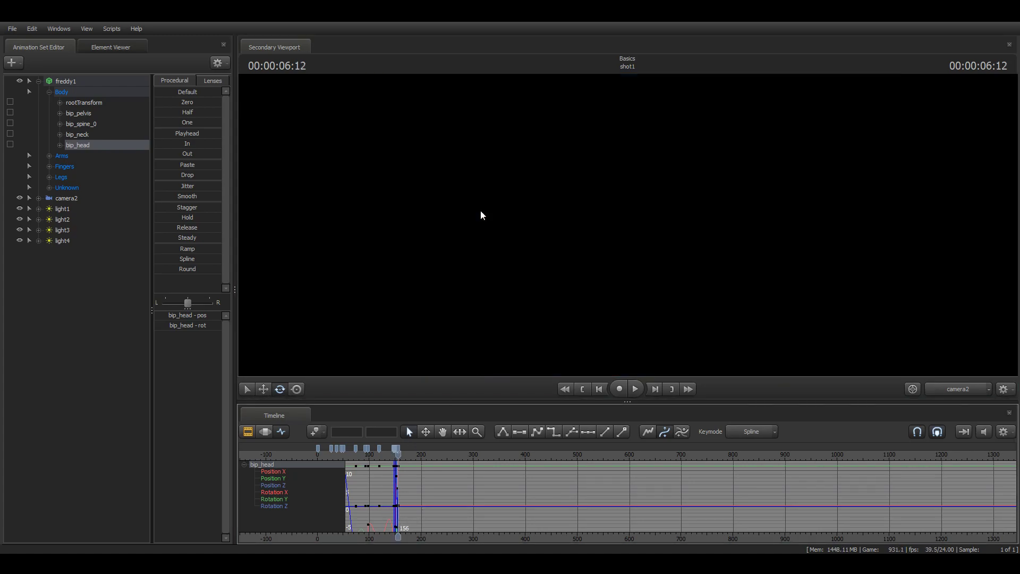
Step: Add more abrupt bip_head rotations at 00:00:06:14, 00:00:06:15 and 00:00:06:16, ending with the head thrown back
left_click_drag(396, 457, 400, 455)
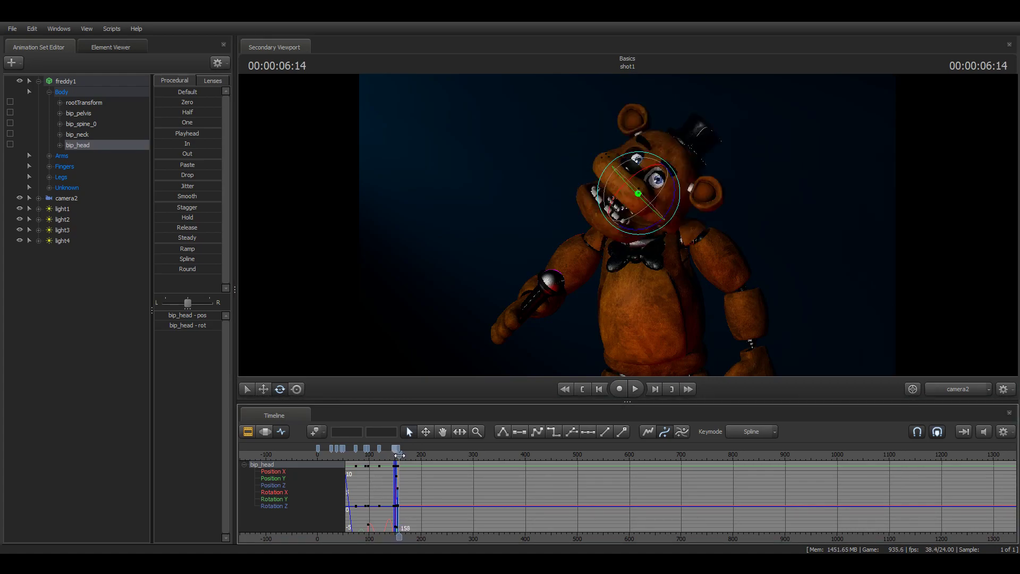
left_click_drag(616, 236, 496, 171)
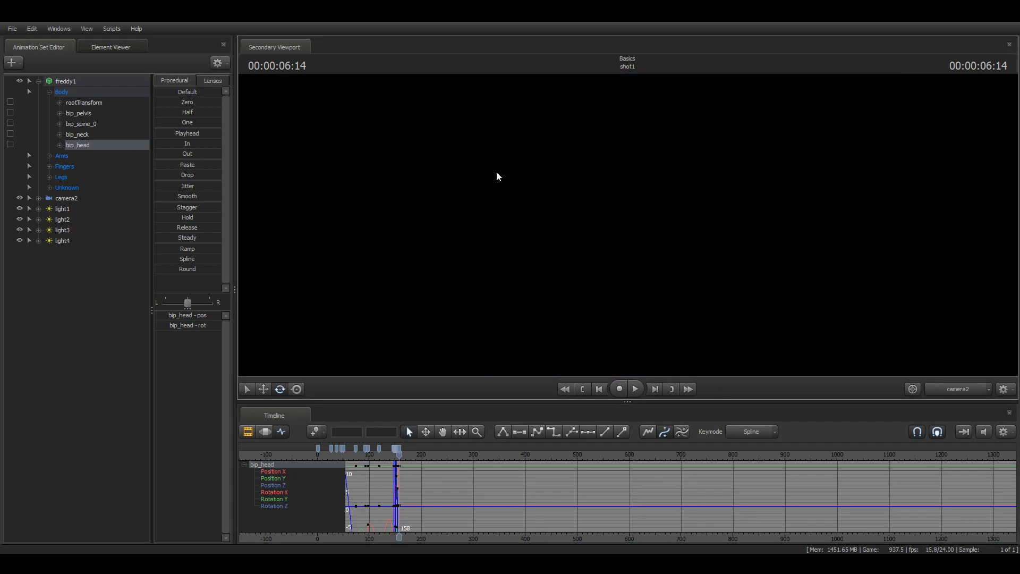
left_click_drag(397, 455, 401, 455)
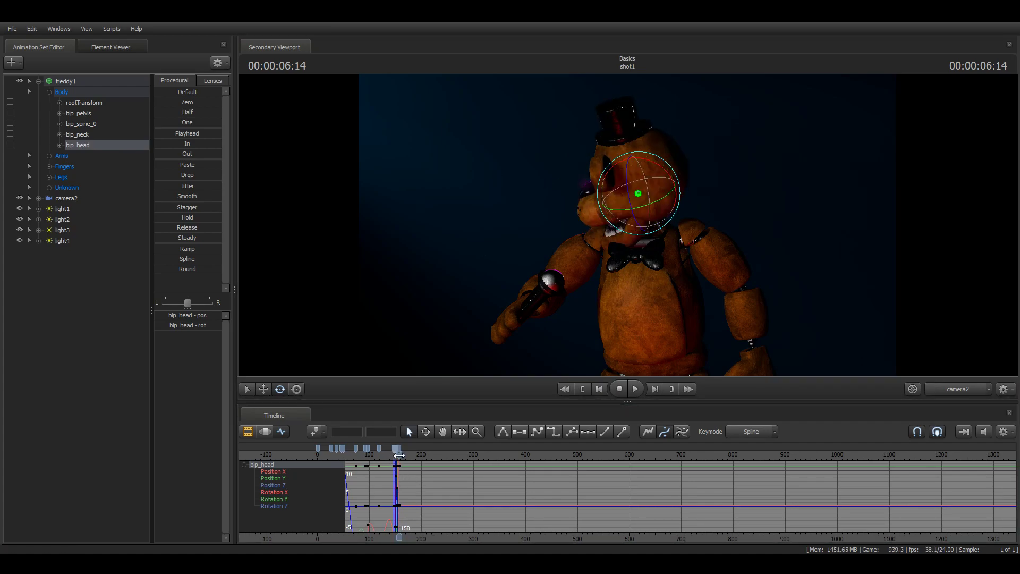
left_click_drag(617, 207, 659, 202)
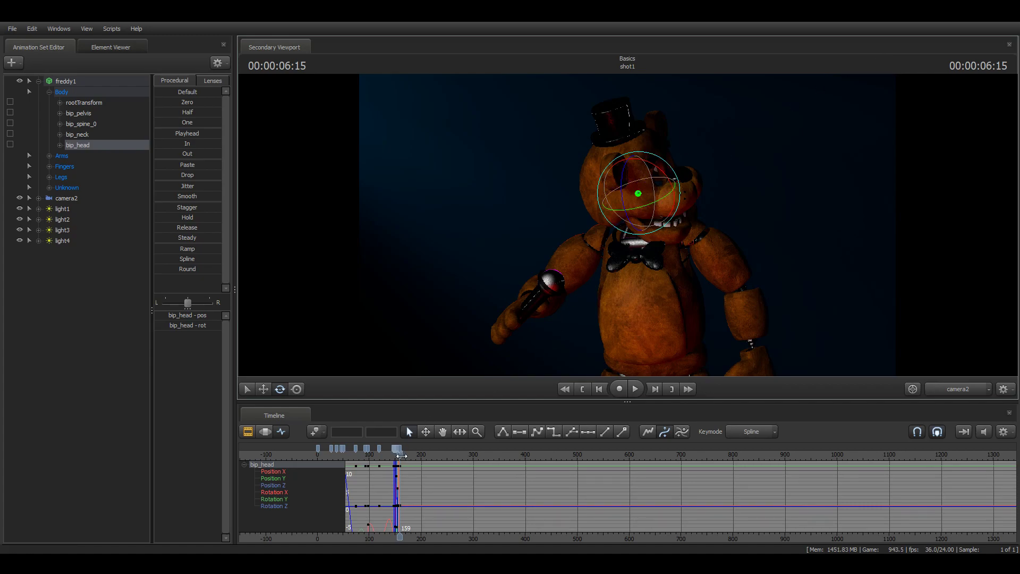
left_click_drag(400, 455, 401, 456)
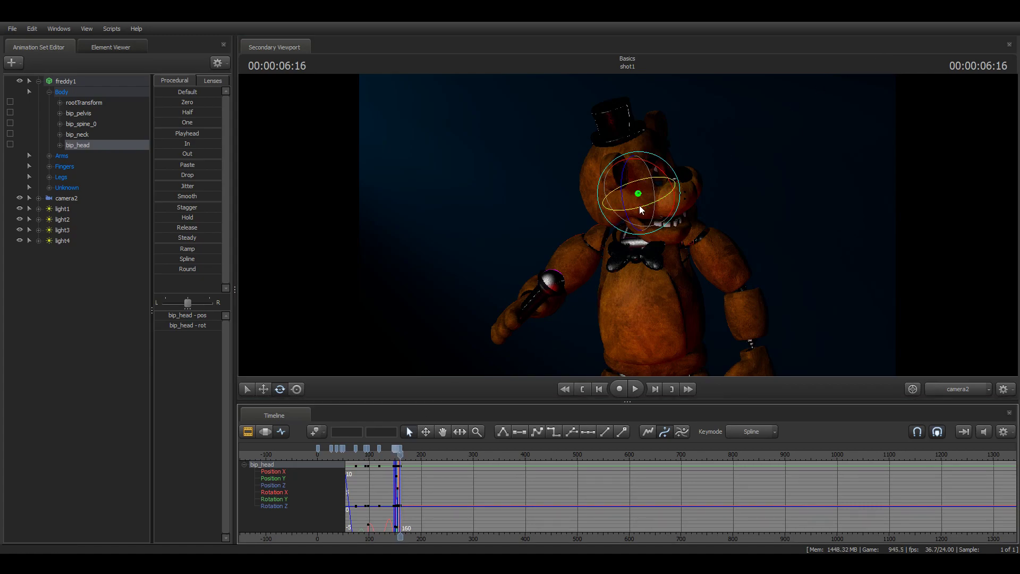
left_click_drag(629, 193, 510, 153)
Step: Play back the extended head twitch through to 00:00:07:04
left_click_drag(400, 456, 393, 456)
key("space")
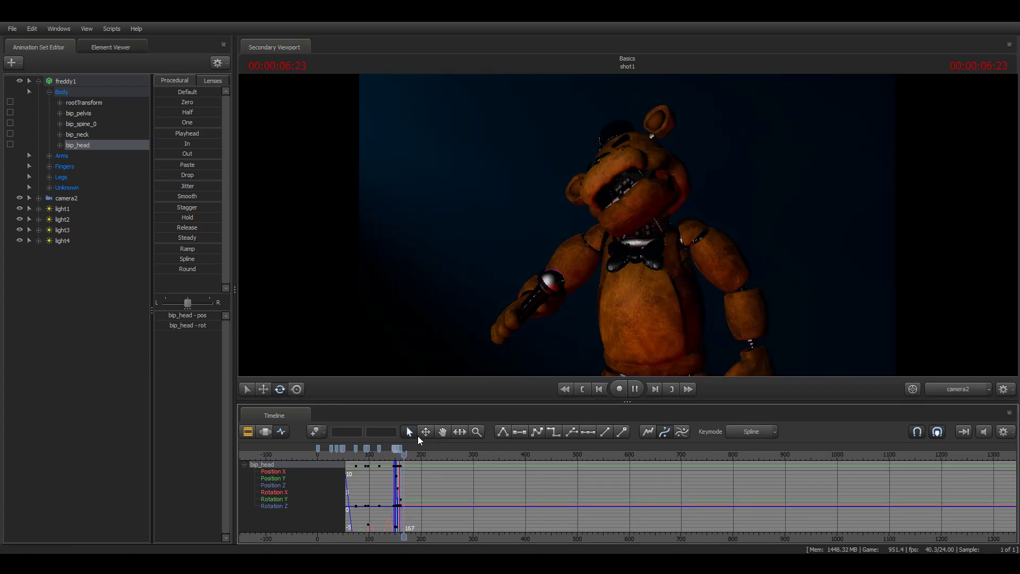
key("space")
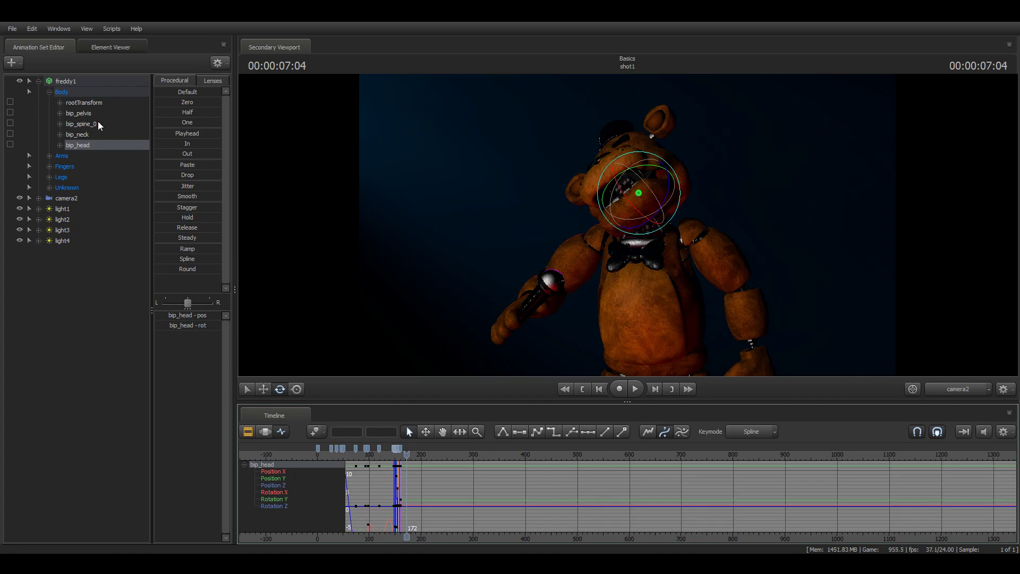
Step: Bring bip_head back upright and facing the camera at 00:00:07:04, and play the animation on to 00:00:07:15
left_click_drag(648, 168, 637, 204)
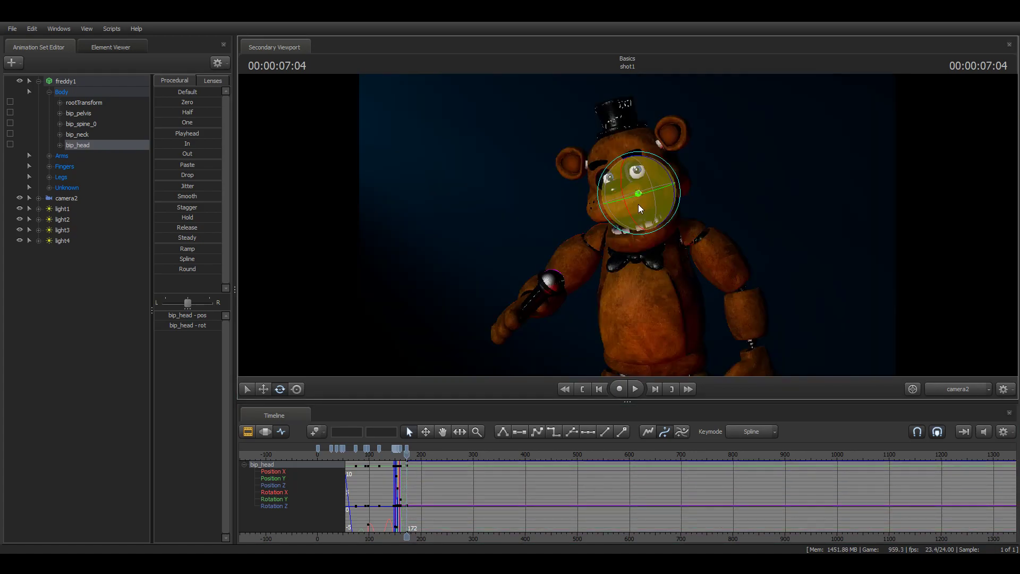
key("ctrl+z")
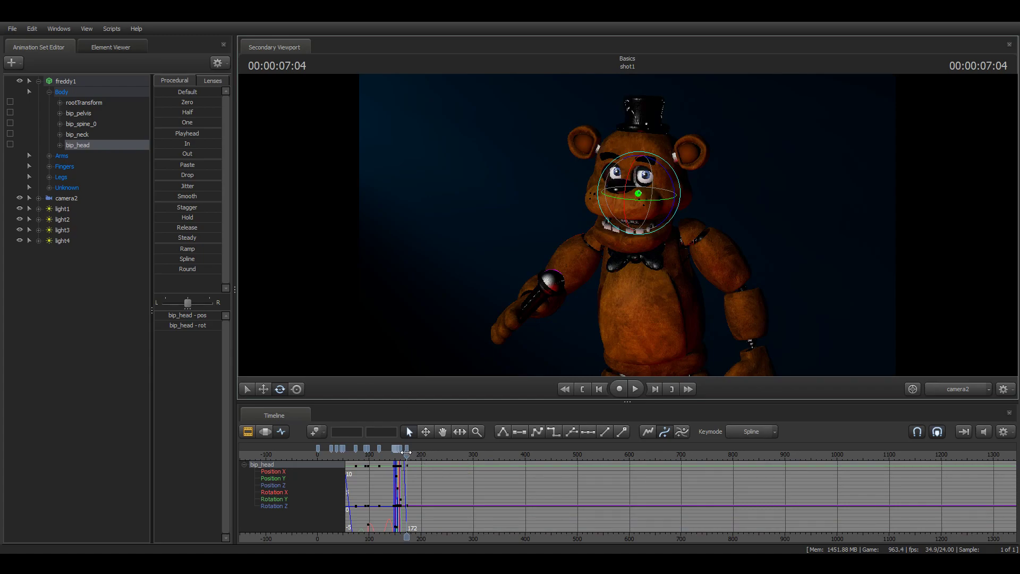
key("space")
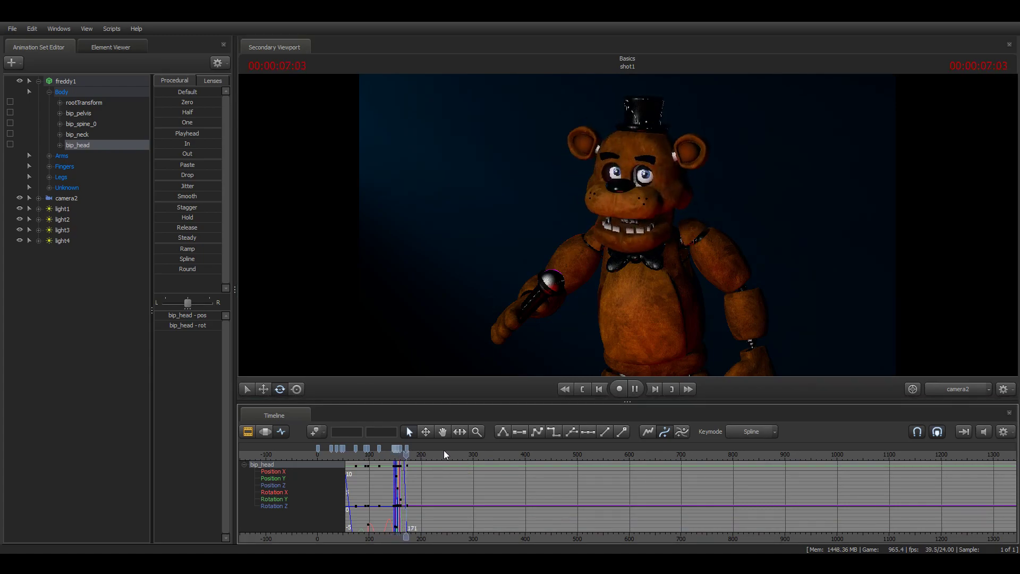
key("space")
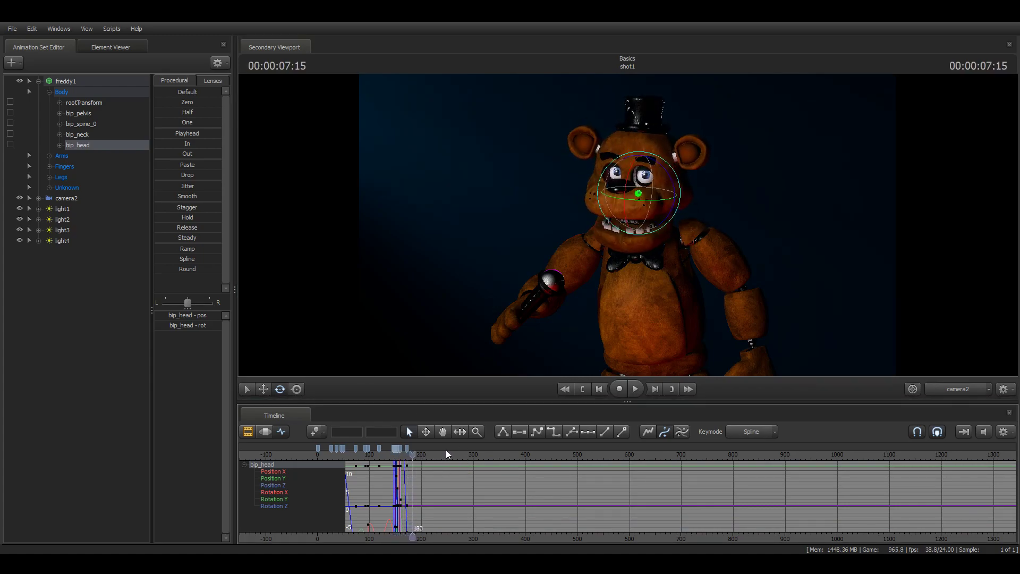
Step: Animate bip_upperArm_L from its resting pose at 00:00:07:15 to a raised pose at 00:00:08:15, and play back the movement
left_click(48, 156)
left_click(85, 167)
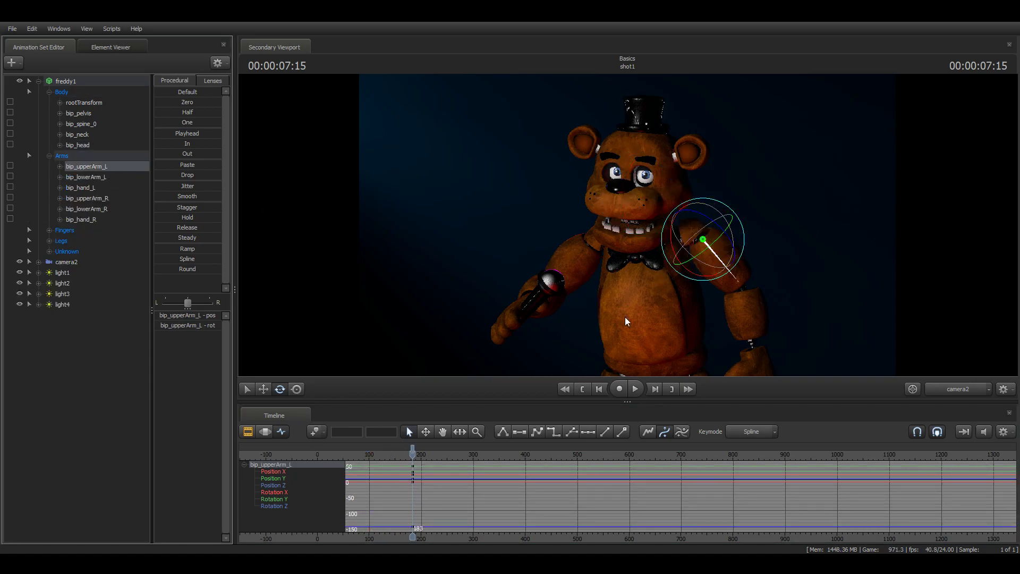
key("space")
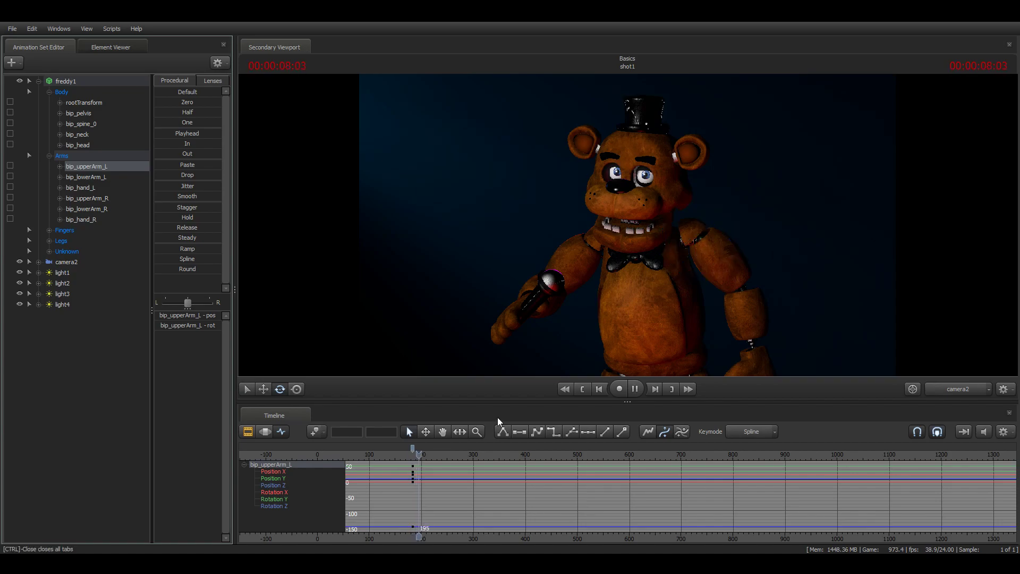
key("space")
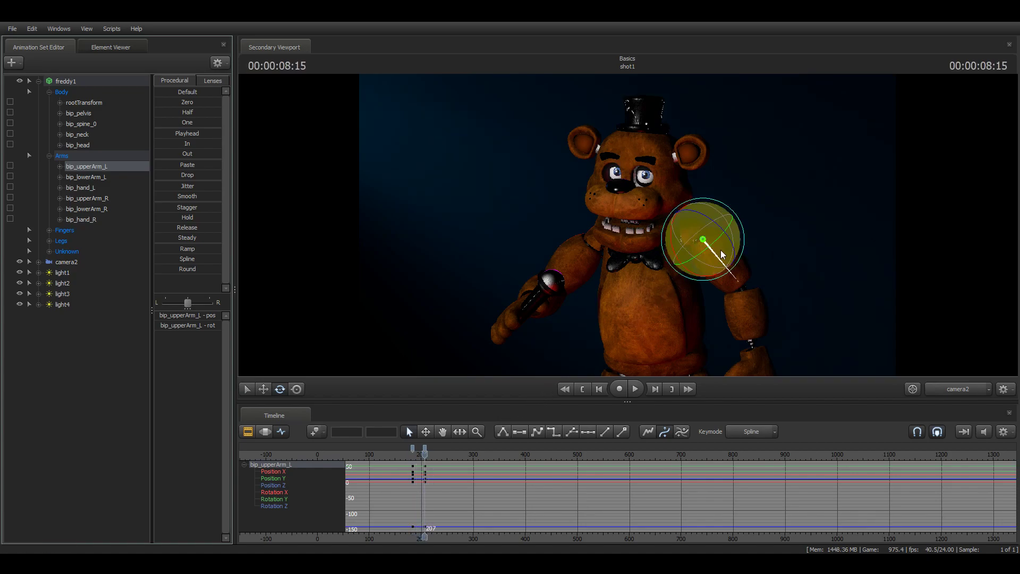
left_click_drag(713, 240, 703, 209)
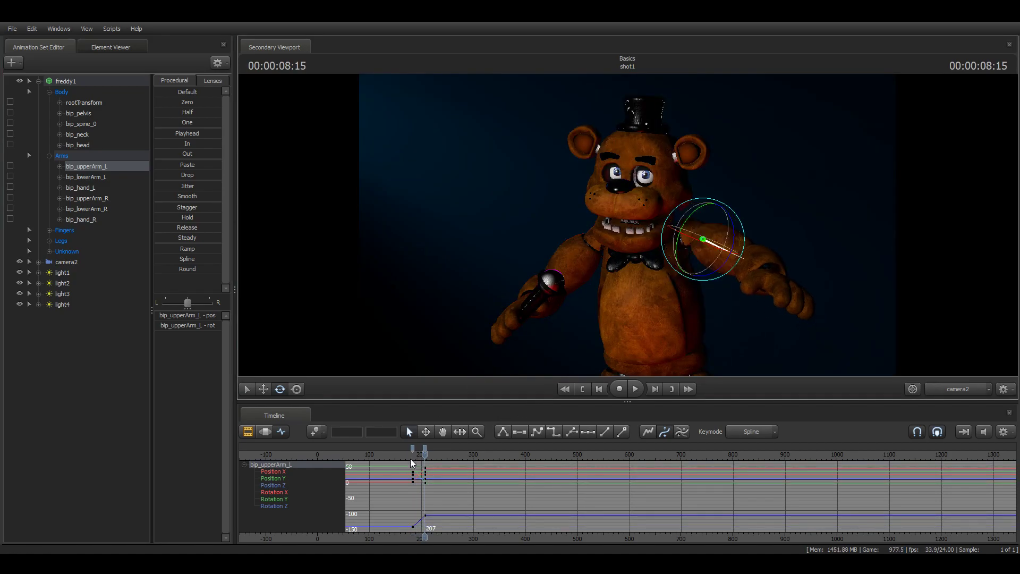
key("space")
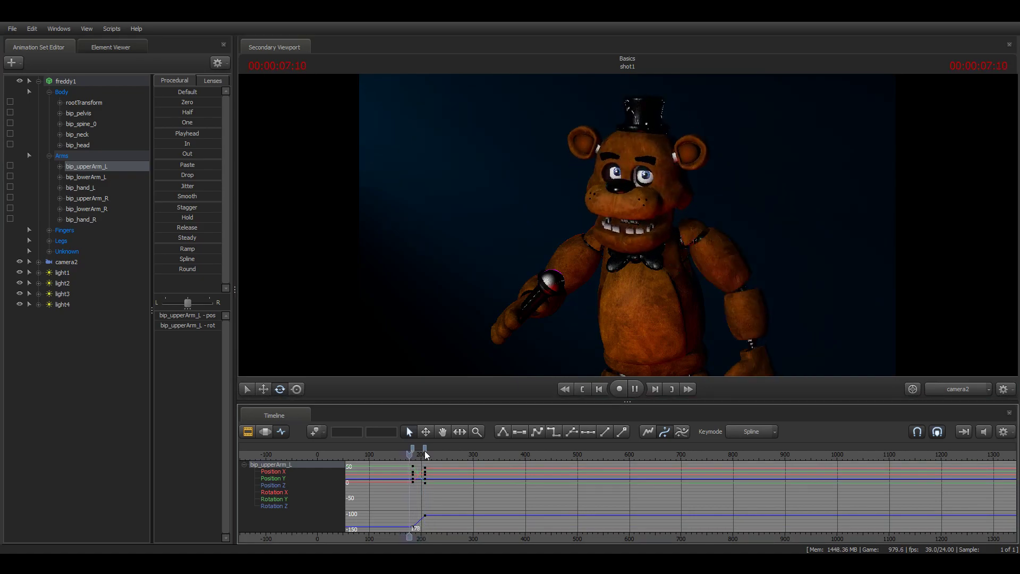
key("space")
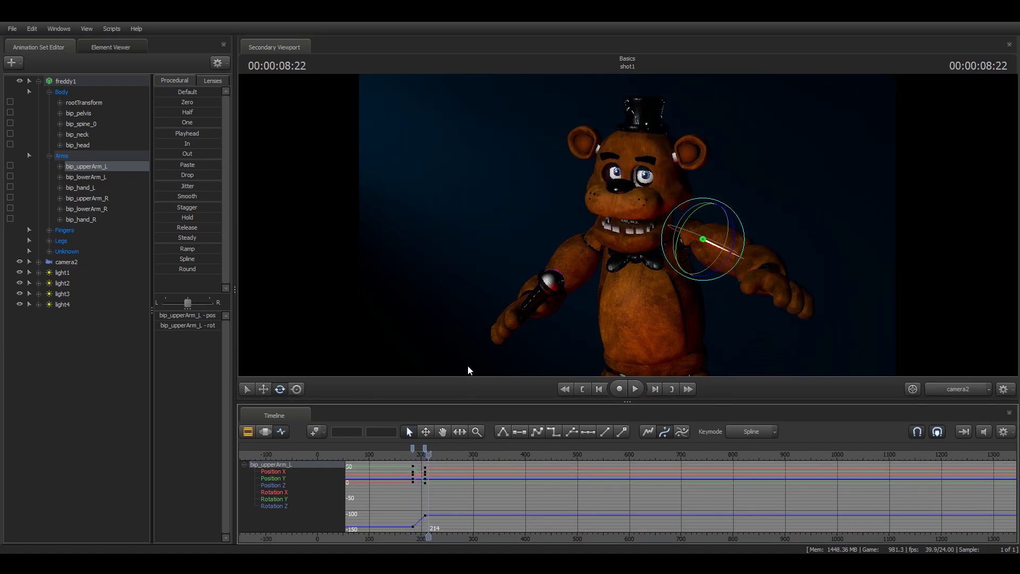
Step: Raise bip_lowerArm_L so the hand points upward at 00:00:08:22, and rotate it back down one frame earlier at 00:00:08:21
left_click(100, 177)
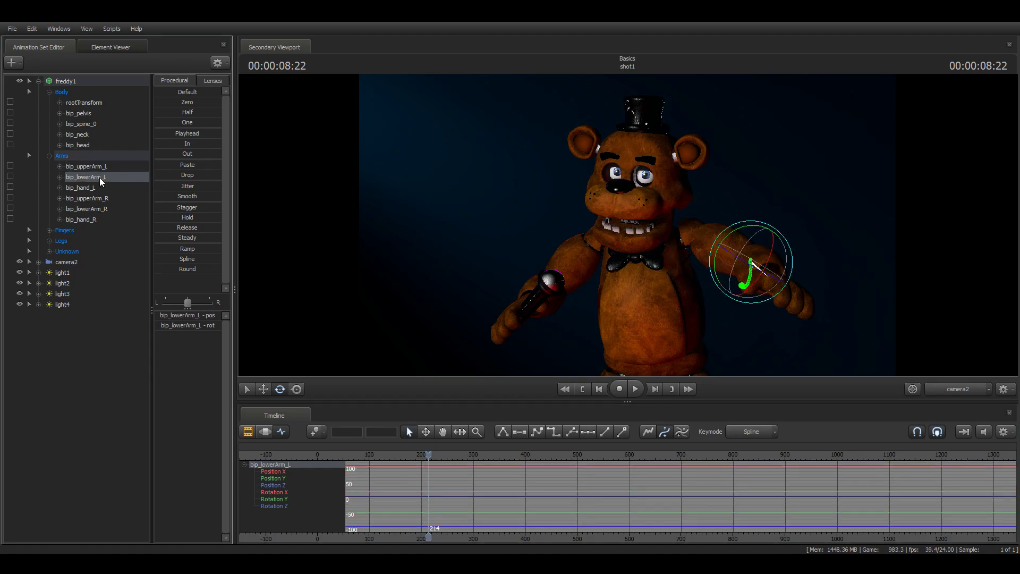
left_click_drag(763, 253, 754, 223)
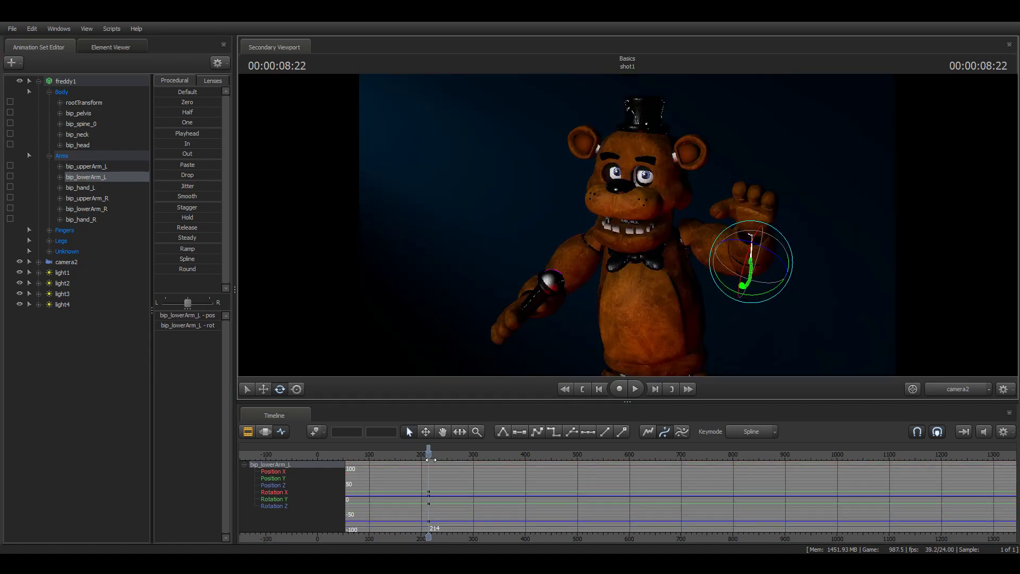
mouse_move(431, 458)
left_mouse_down()
mouse_move(408, 458)
mouse_move(429, 455)
left_mouse_up()
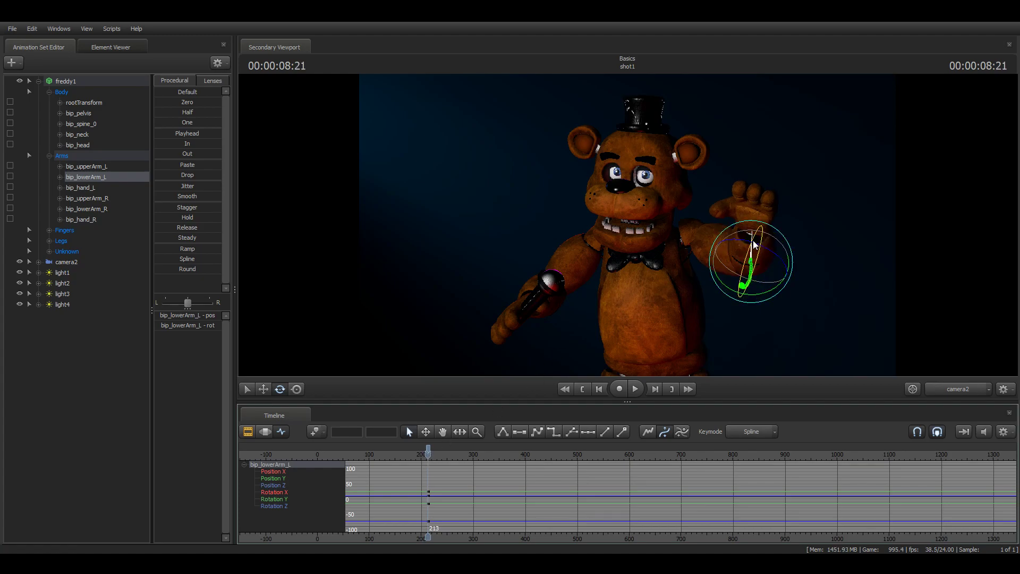
mouse_move(755, 276)
left_mouse_down()
mouse_move(765, 303)
mouse_move(758, 282)
mouse_move(770, 285)
left_mouse_up()
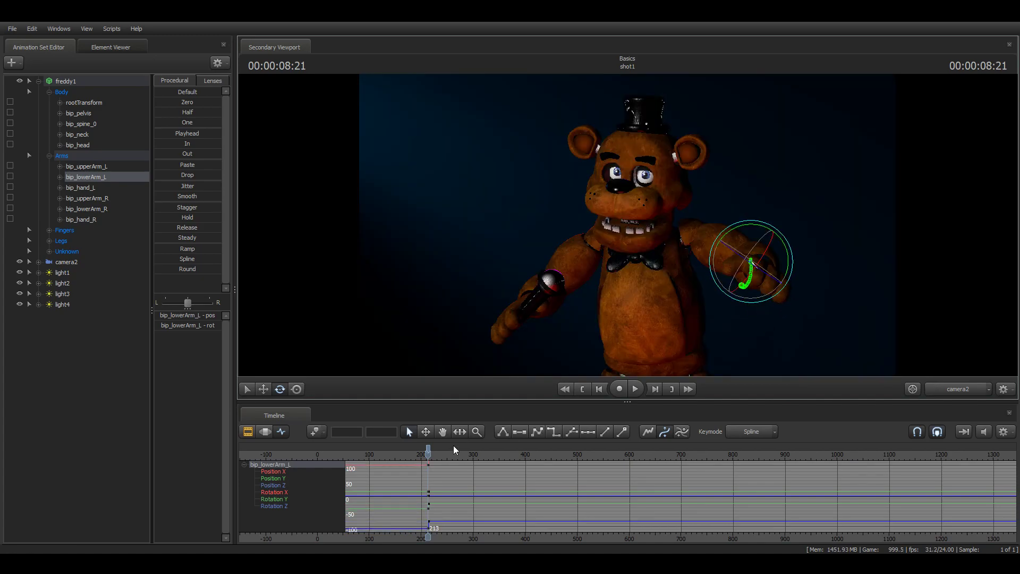
Step: Play the arm movement on to 00:00:09:08 and rotate bip_lowerArm_L outward, away from the head
left_click_drag(428, 458, 413, 470)
key("space")
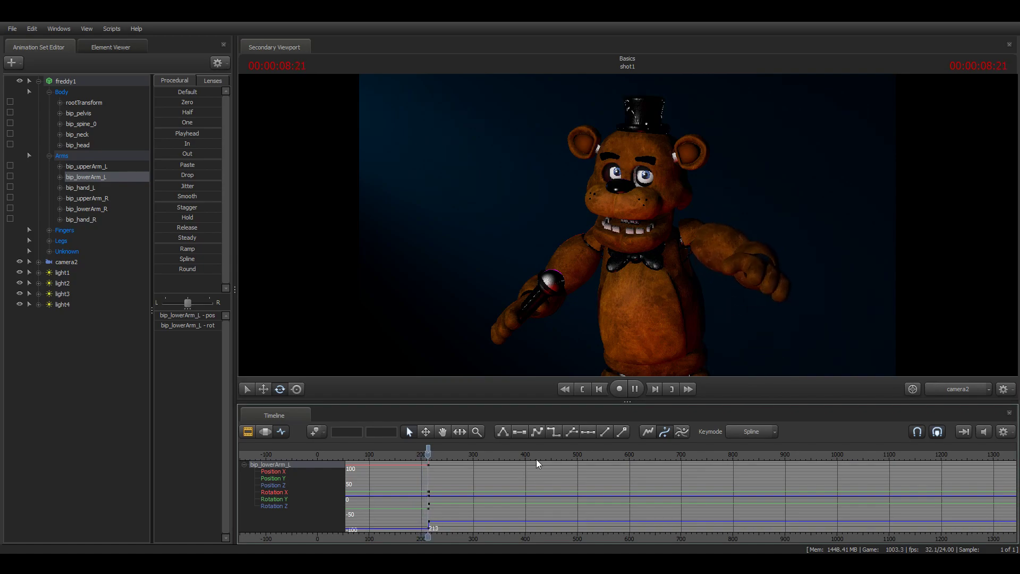
key("space")
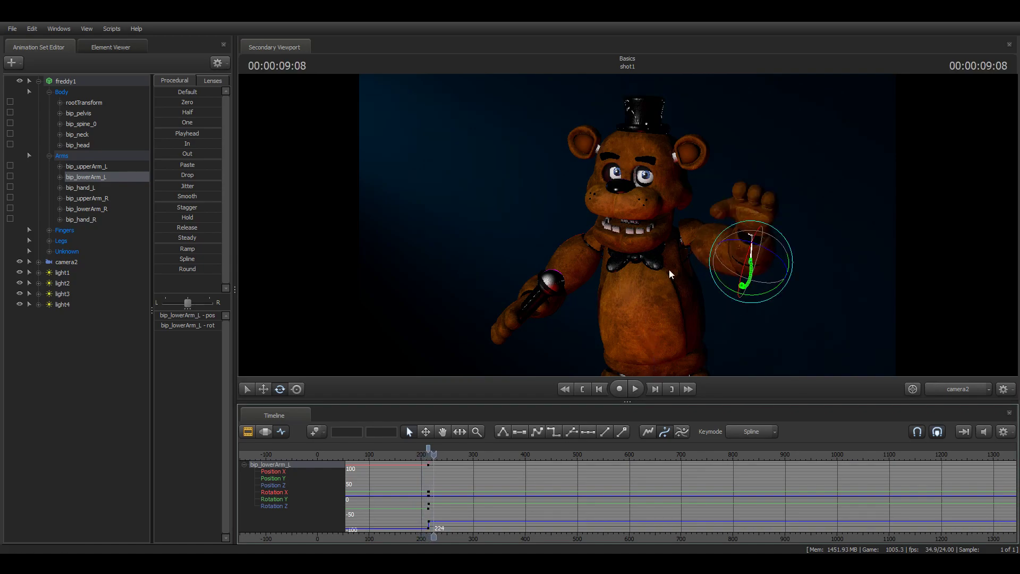
left_click_drag(730, 257, 739, 242)
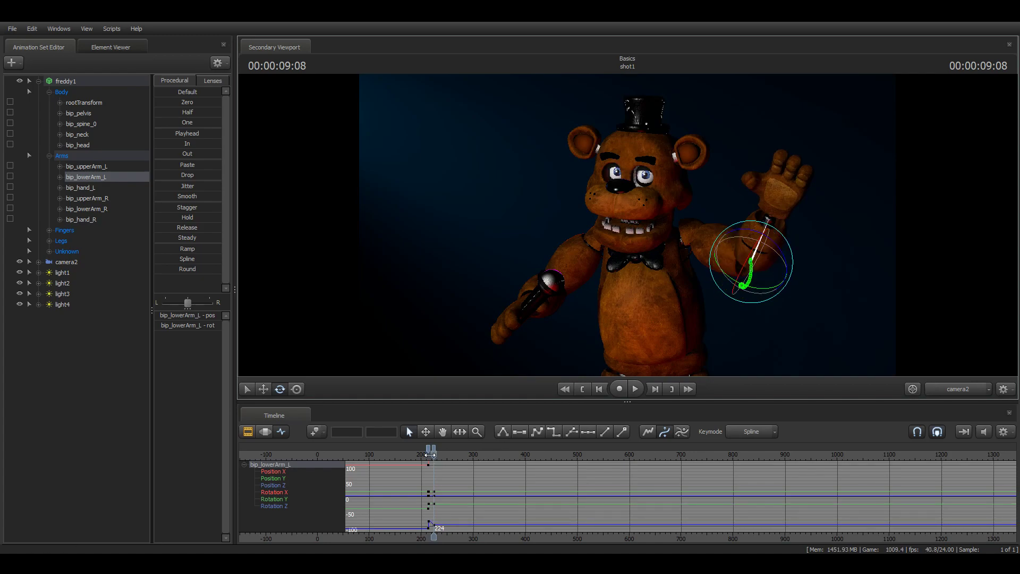
Step: Play the animation on to 00:00:09:19 and swing bip_lowerArm_L inward toward the head
left_click_drag(431, 455, 423, 454)
key("space")
key("space")
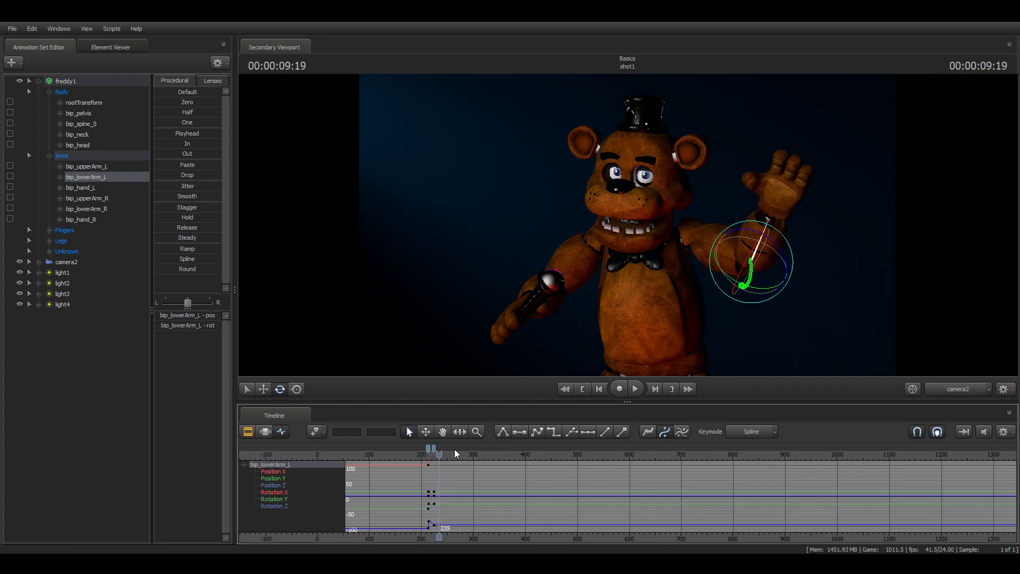
key("m")
left_click_drag(753, 308, 779, 295)
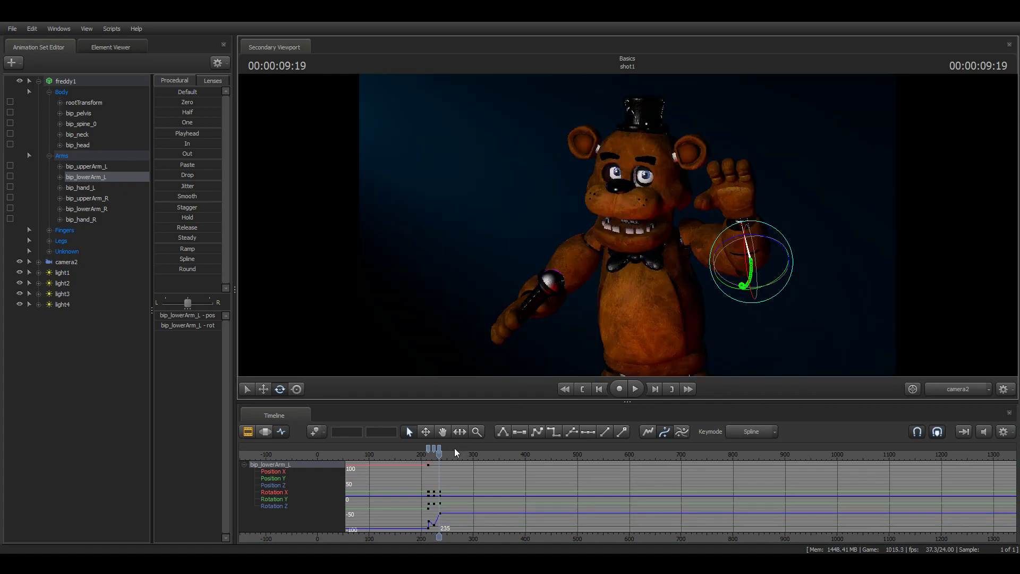
Step: Continue the wave by swinging bip_lowerArm_L outward at 00:00:10:01 and back inward at 00:00:10:07
left_click_drag(439, 457, 443, 456)
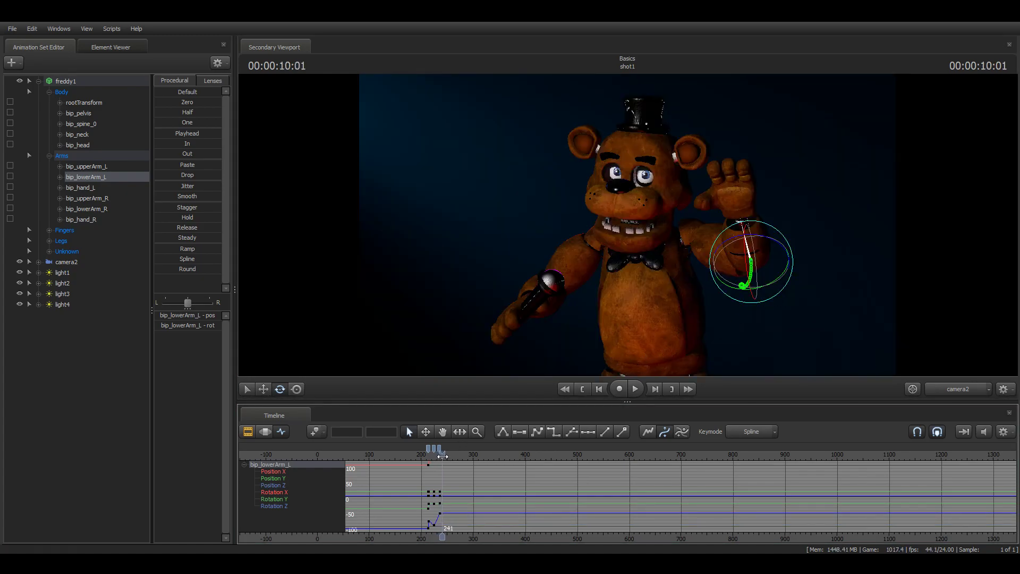
left_click_drag(745, 311, 714, 291)
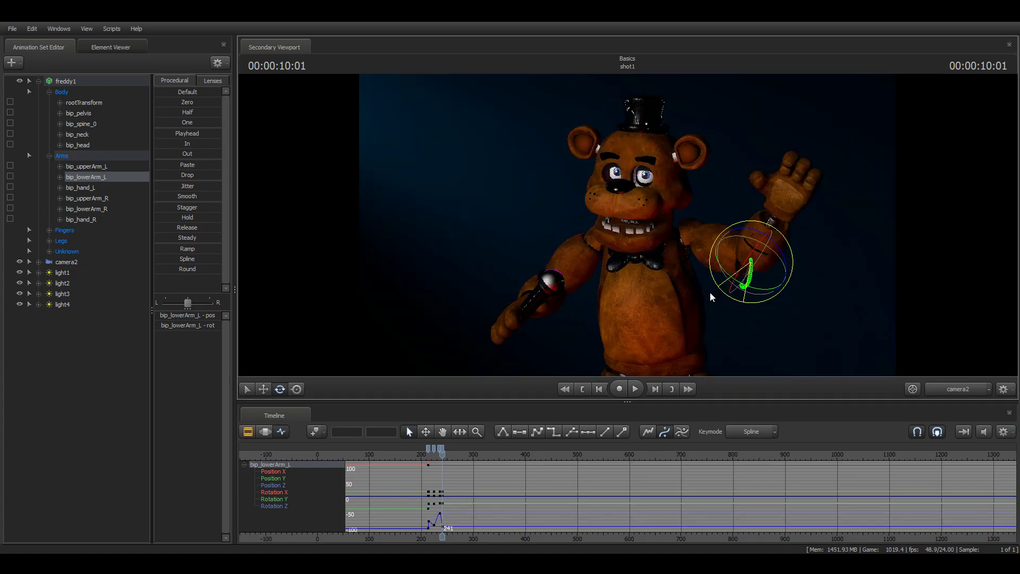
left_click_drag(443, 457, 446, 457)
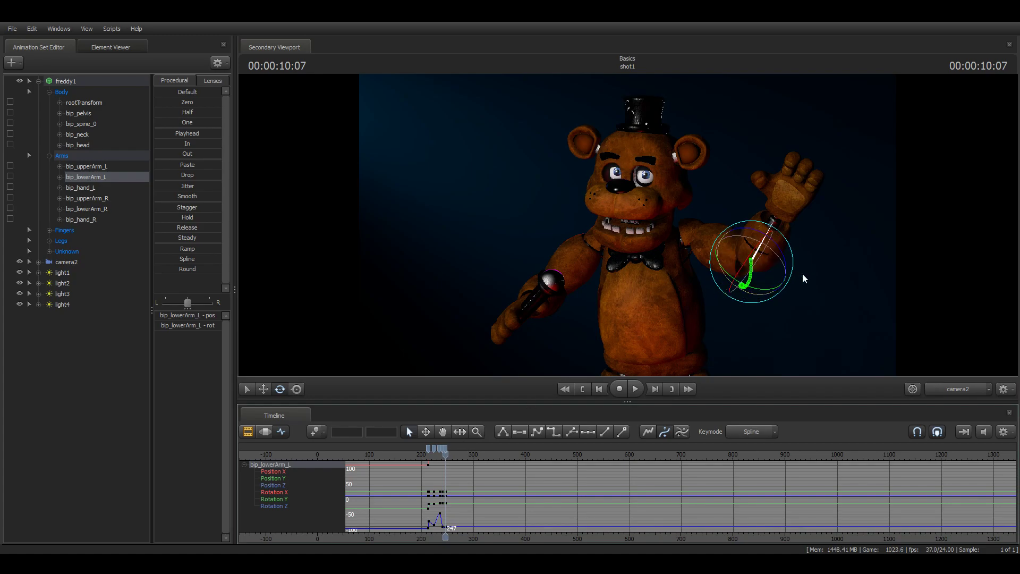
left_click_drag(768, 306, 808, 292)
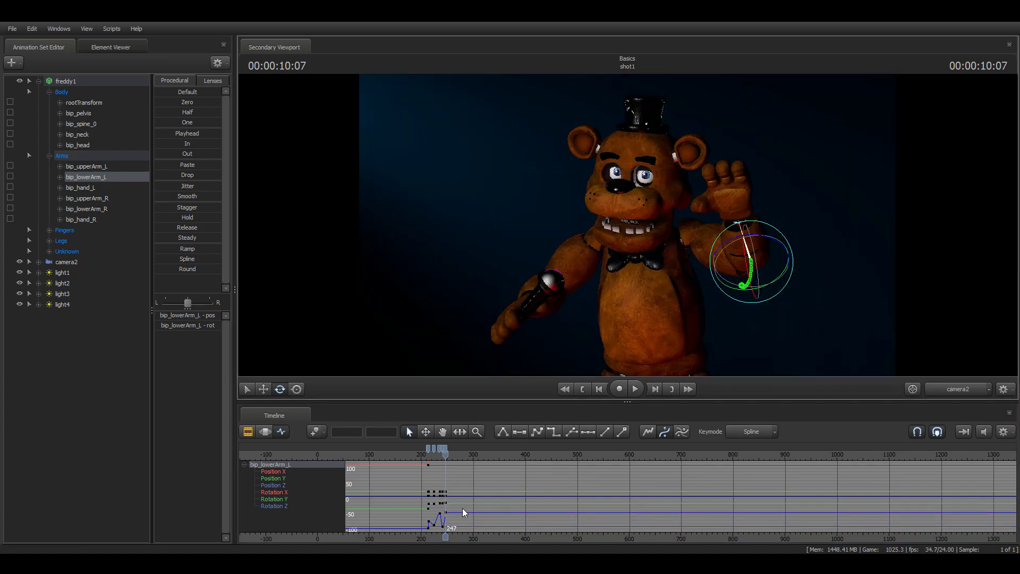
Step: Swing bip_lowerArm_L outward again at 00:00:10:12 and play back the complete wave
left_click_drag(446, 456, 449, 456)
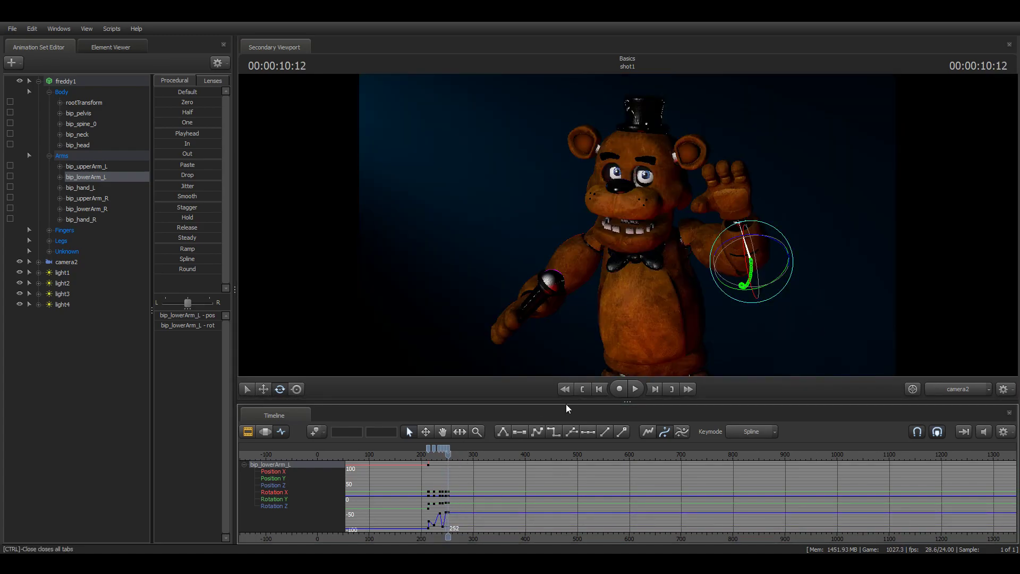
left_click_drag(741, 301, 706, 296)
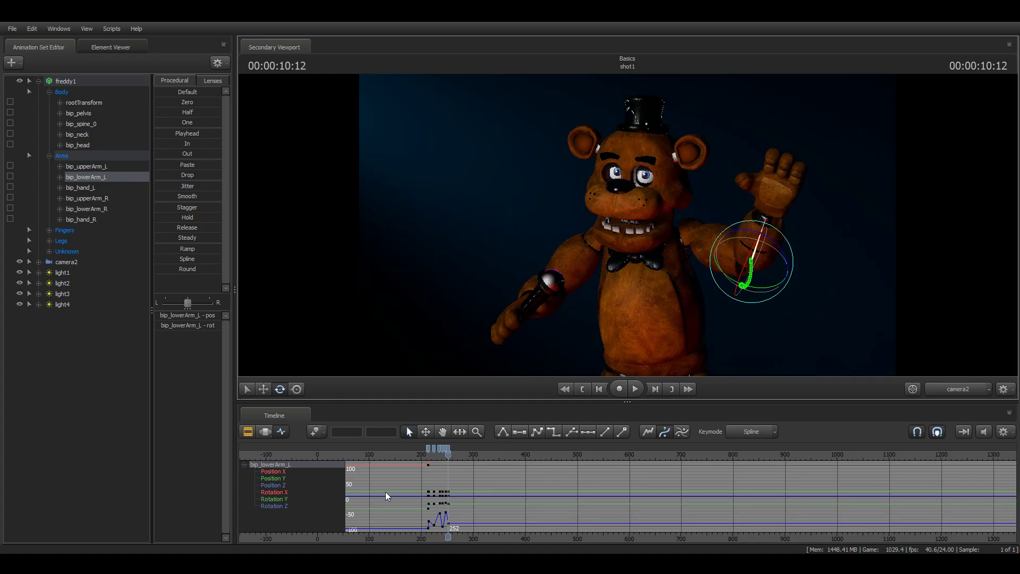
left_click_drag(447, 457, 420, 457)
key("space")
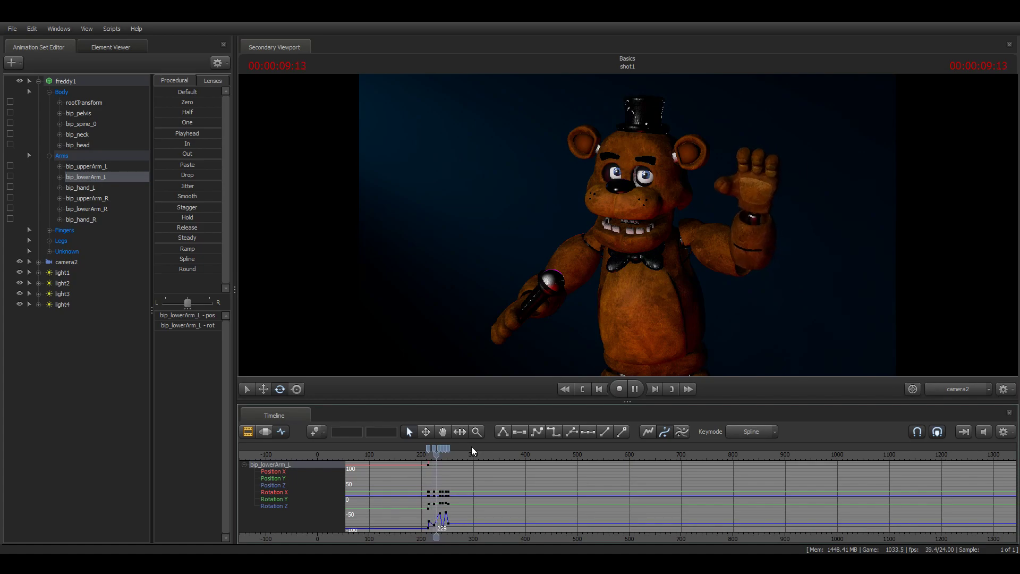
key("space")
Step: Select bip_hand_L, play the wave through to 00:00:09:15, and rotate the hand at the wrist
left_click_drag(450, 454, 439, 454)
left_click(78, 187)
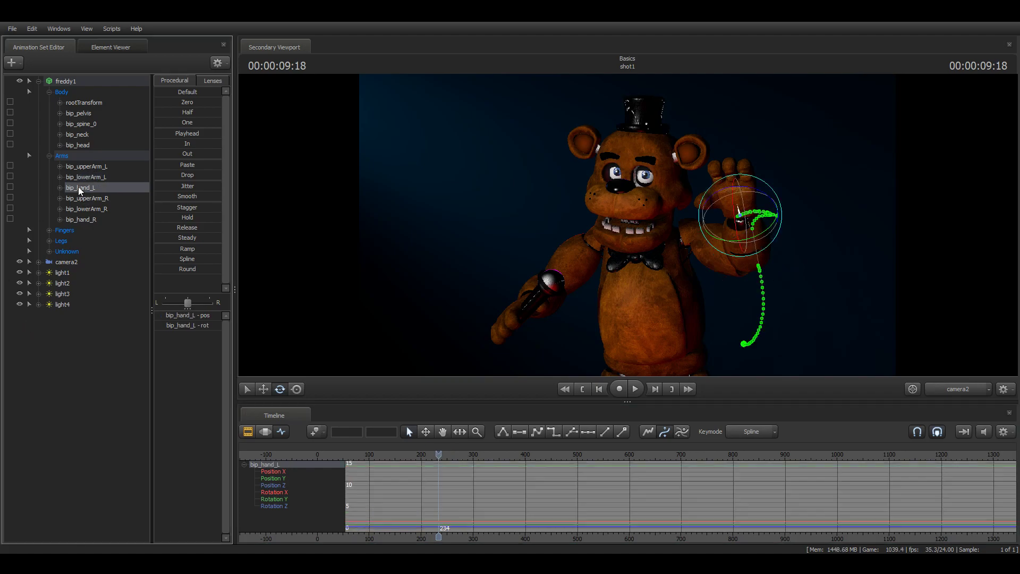
left_click_drag(439, 455, 426, 457)
key("space")
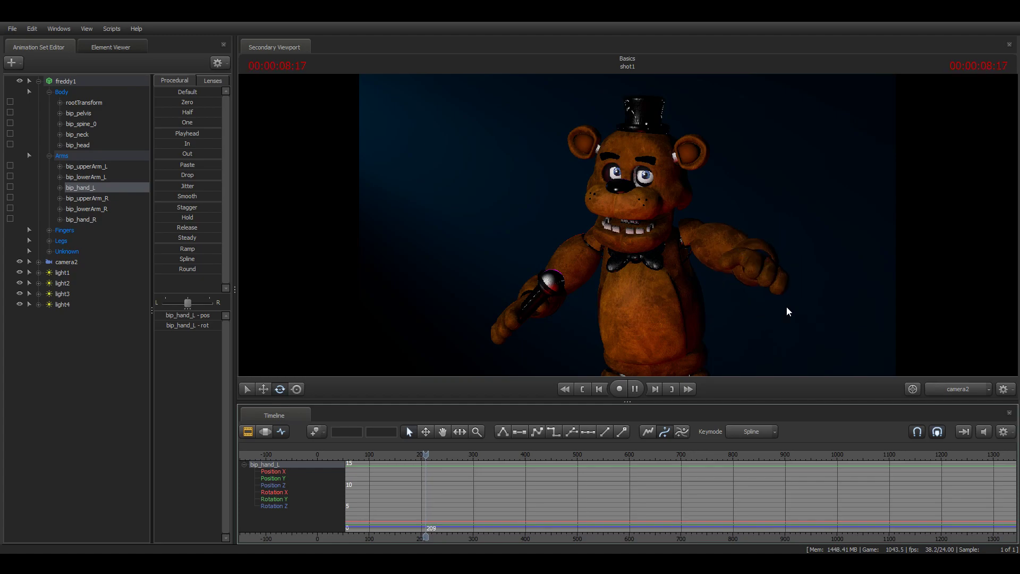
key("space")
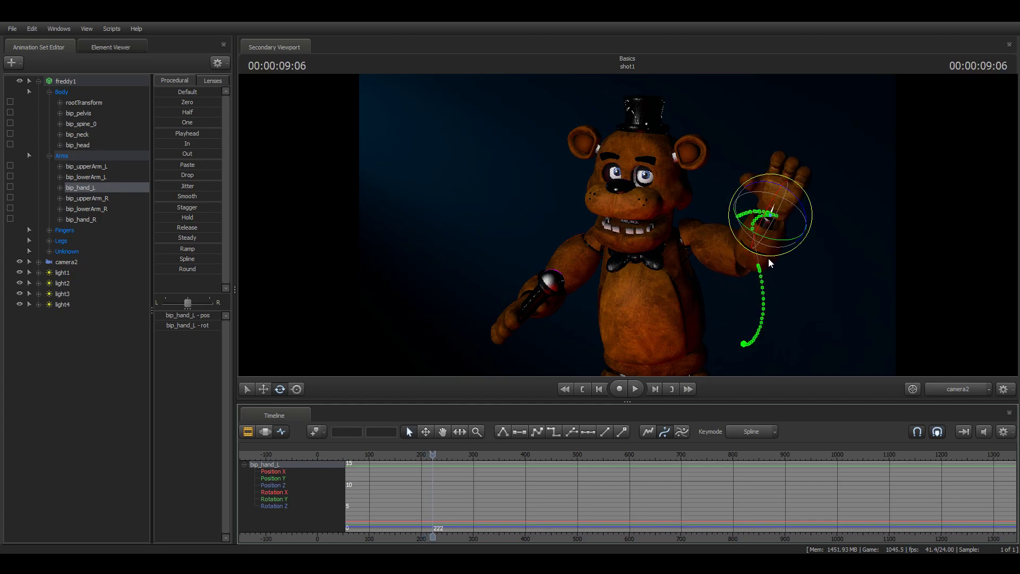
key("space")
key("space")
key("space")
key("space")
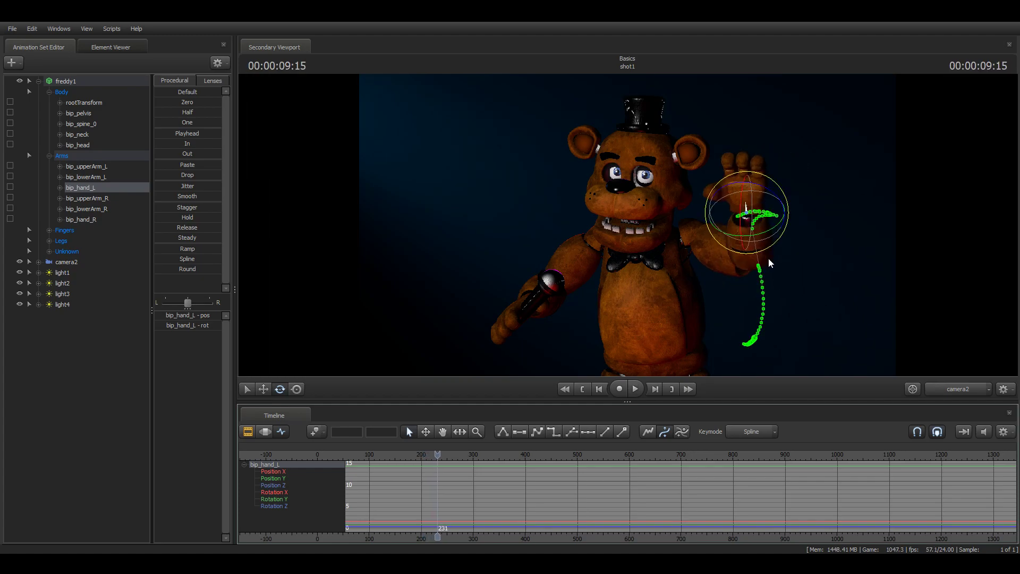
left_click_drag(762, 251, 776, 243)
Step: Try rotating bip_hand_L further along the wave at 00:00:10:22, and undo the most recent hand rotations
key("space")
key("space")
key("space")
key("space")
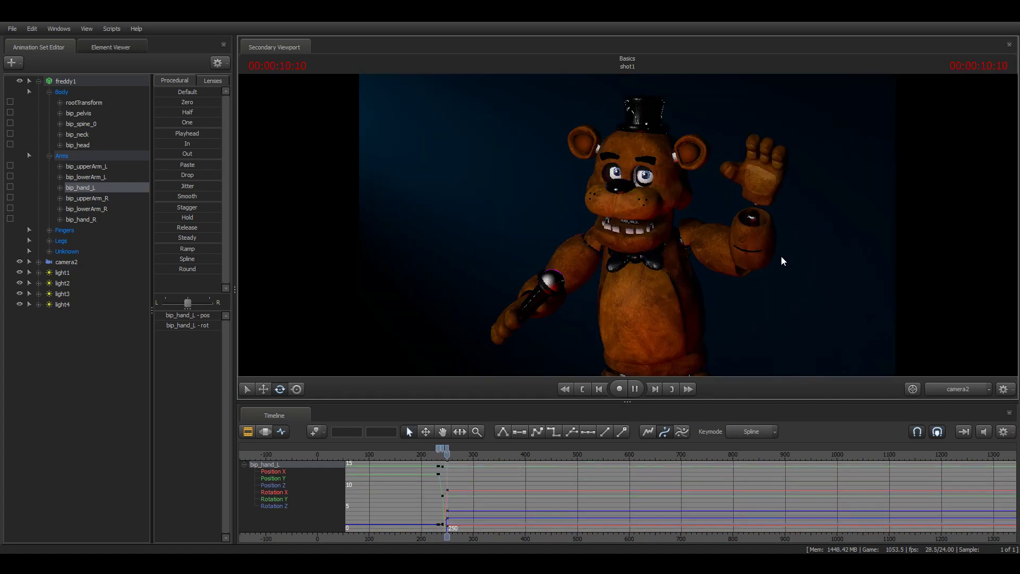
left_click_drag(773, 250, 802, 248)
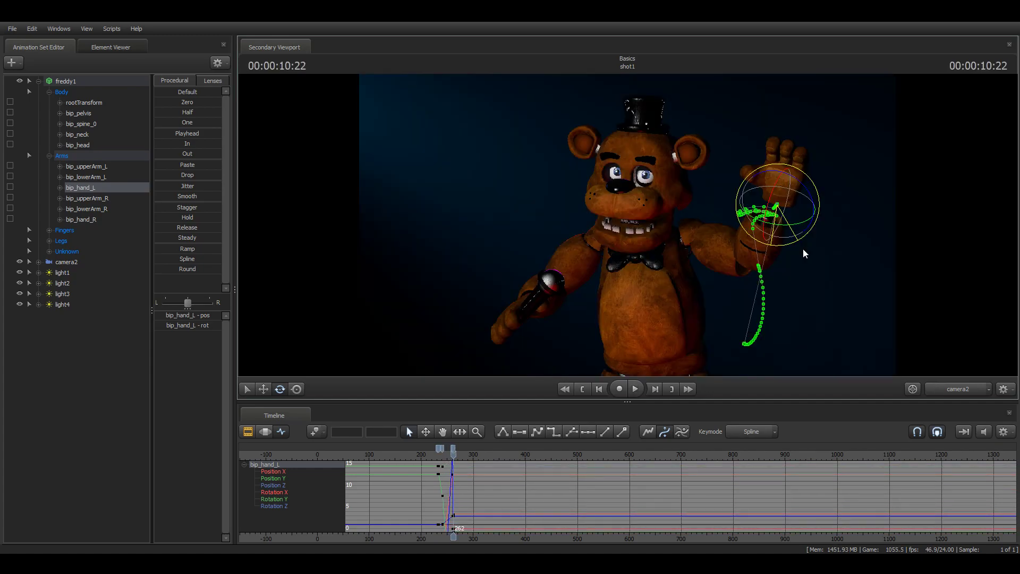
key("space")
key("space")
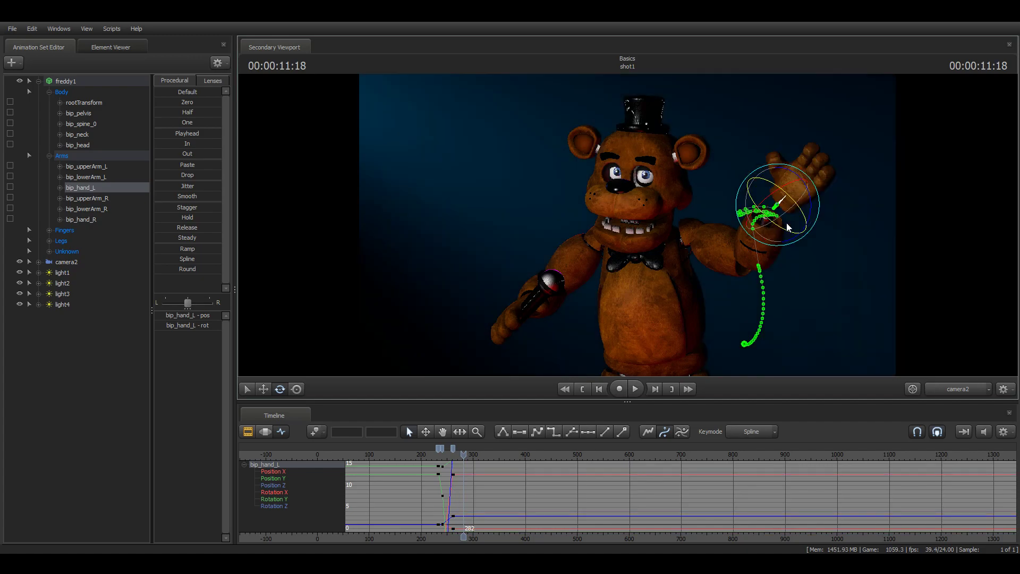
key("ctrl+z")
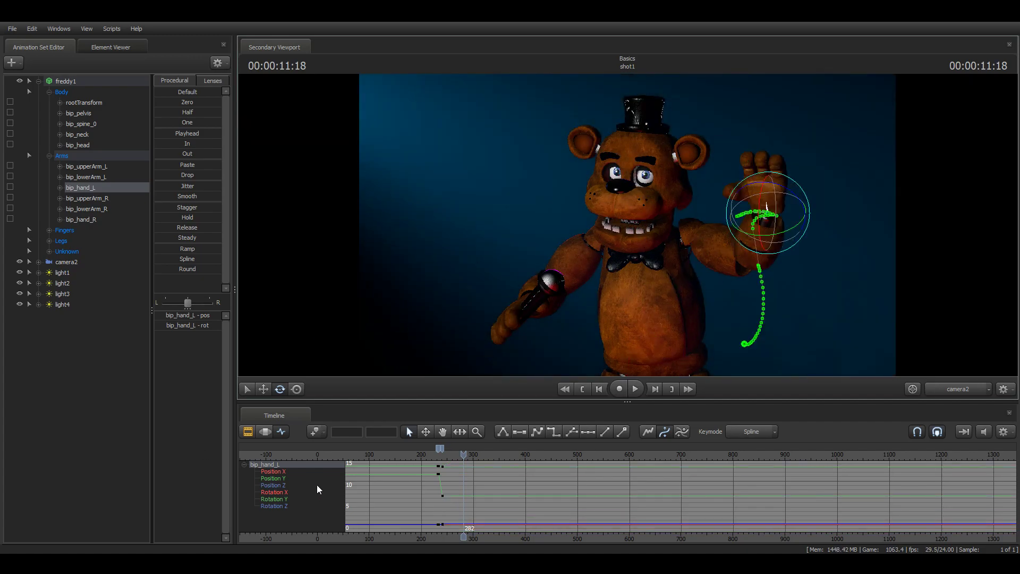
Step: Replay the start of the wave, rotate bip_hand_L slightly at 00:00:09:14, and undo the last adjustment
left_click_drag(462, 454, 417, 455)
key("space")
key("space")
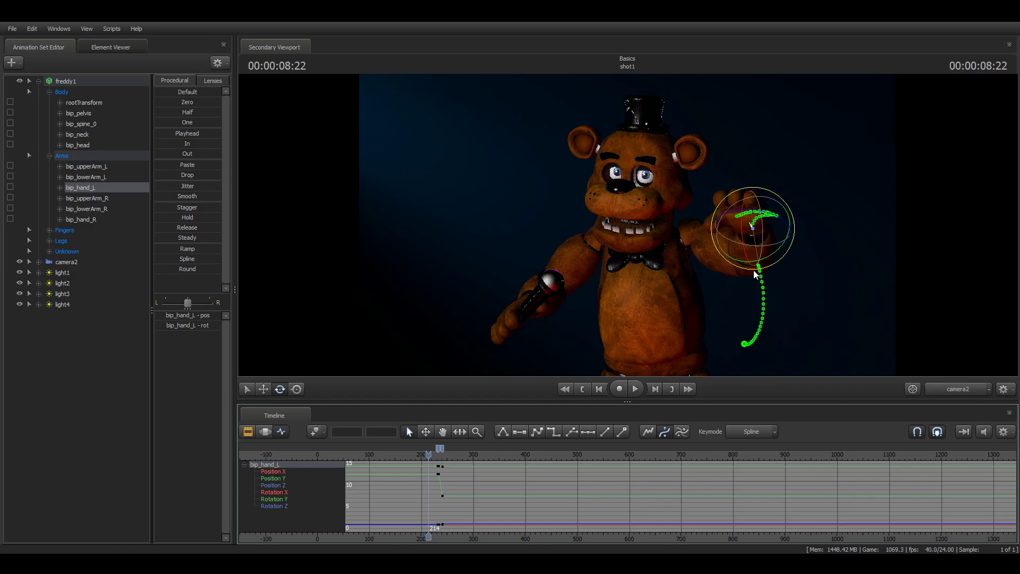
key("space")
key("space")
key("Right")
key("Right")
key("Right")
key("Right")
key("Right")
key("Right")
key("Right")
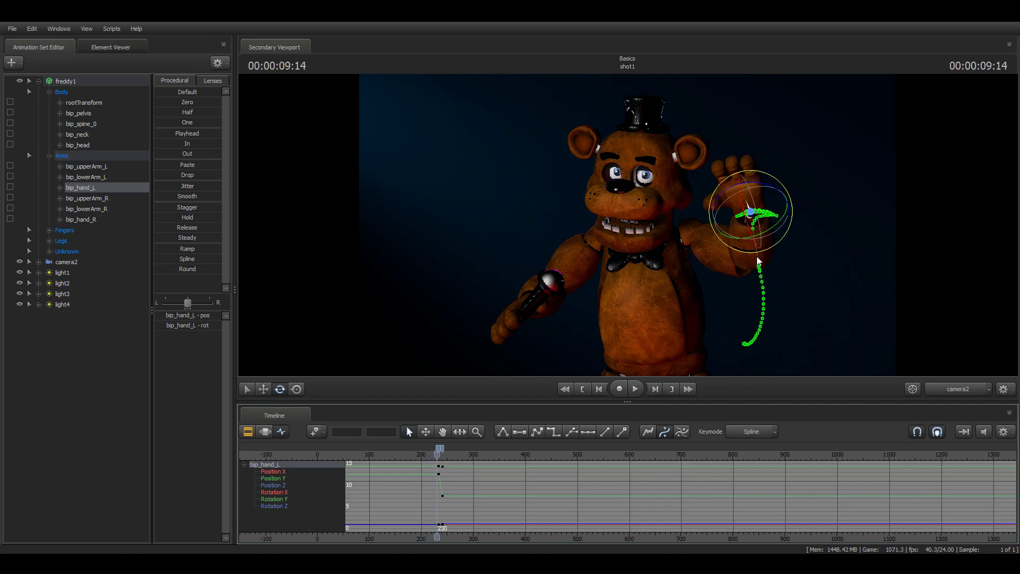
left_click_drag(758, 254, 767, 251)
key("ctrl+z")
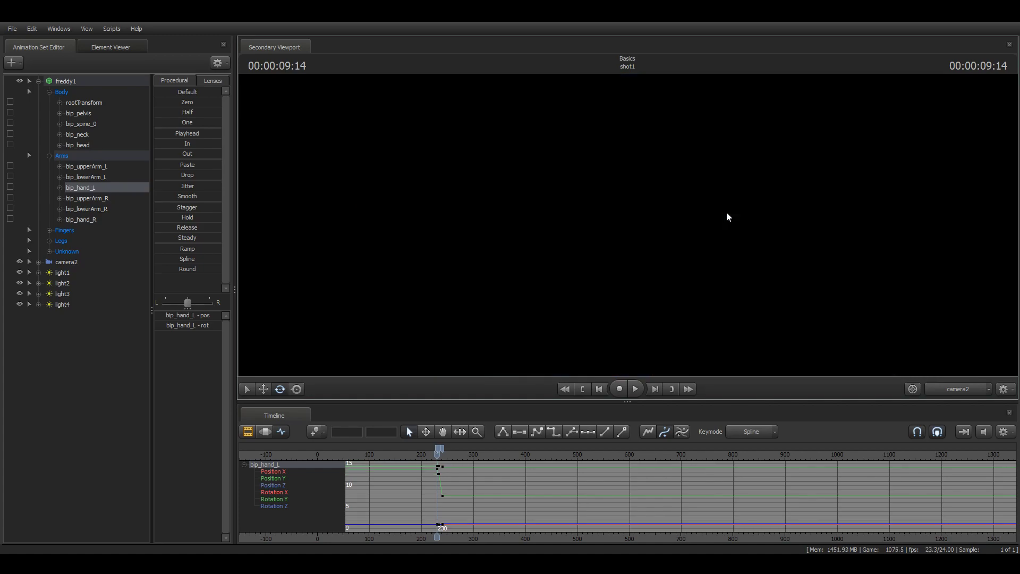
Step: Advance frame by frame through the wave and rotate bip_hand_L at 00:00:09:23
key("Down")
key("Right")
key("Right")
key("Right")
key("Right")
key("Right")
key("Right")
key("Right")
key("Right")
key("Right")
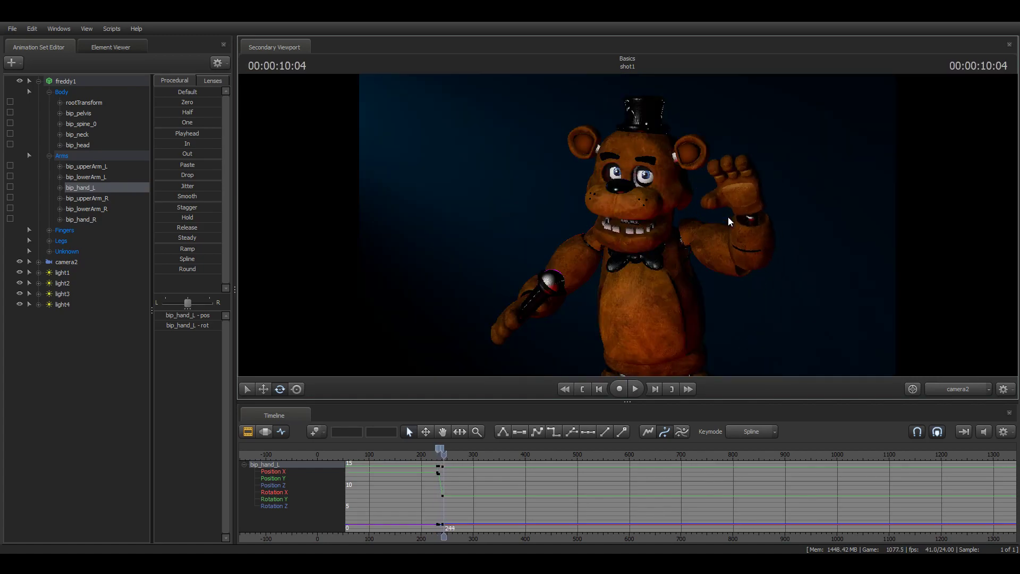
left_click_drag(442, 455, 439, 455)
key("Right")
key("Right")
key("Right")
key("Right")
key("Right")
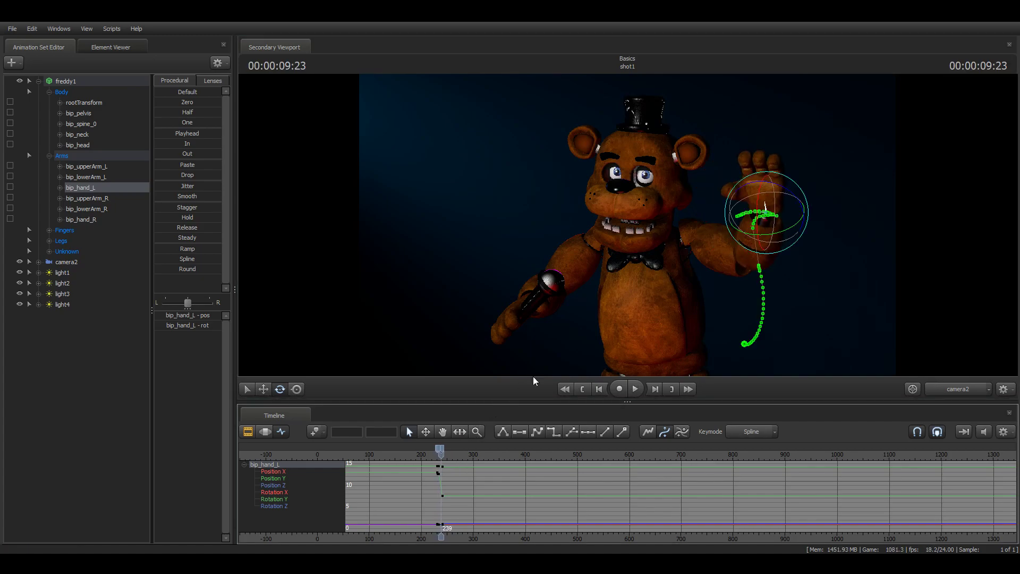
left_click_drag(785, 199, 766, 191)
Step: Check the hand rotation frame by frame to 00:00:10:03 and play back the wave
key("Right")
key("Right")
key("Right")
key("Right")
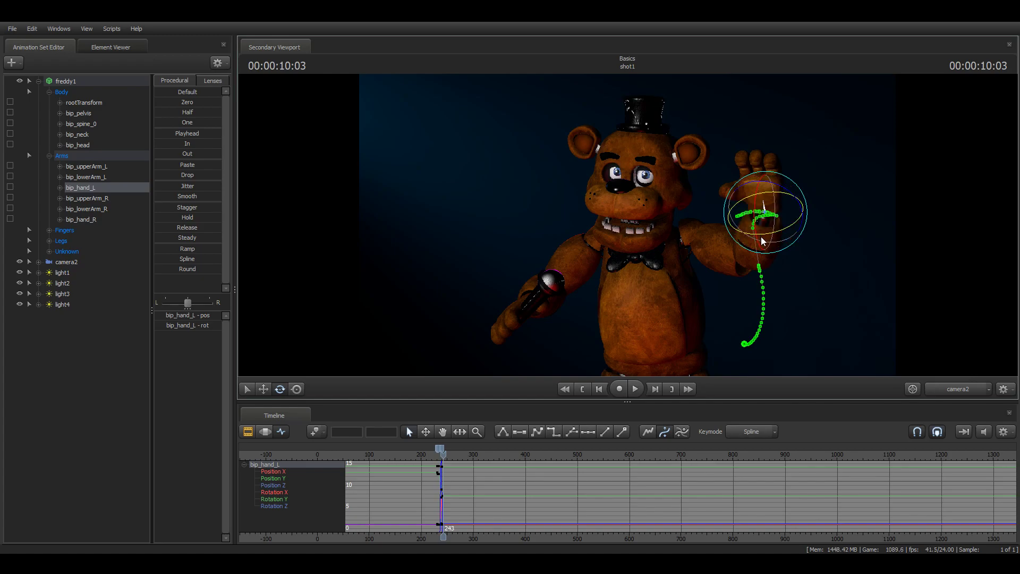
left_click_drag(446, 457, 432, 461)
key("space")
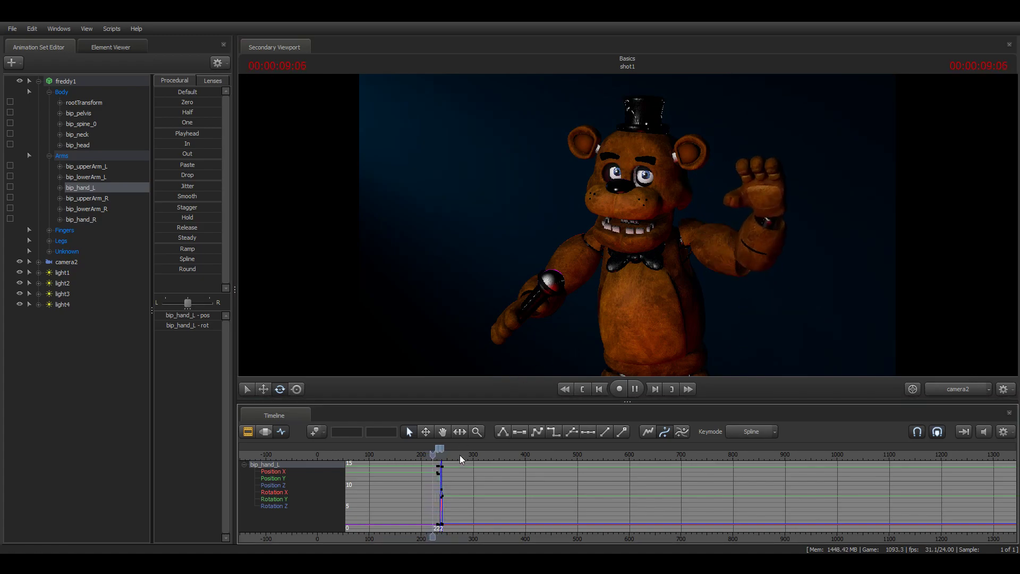
key("space")
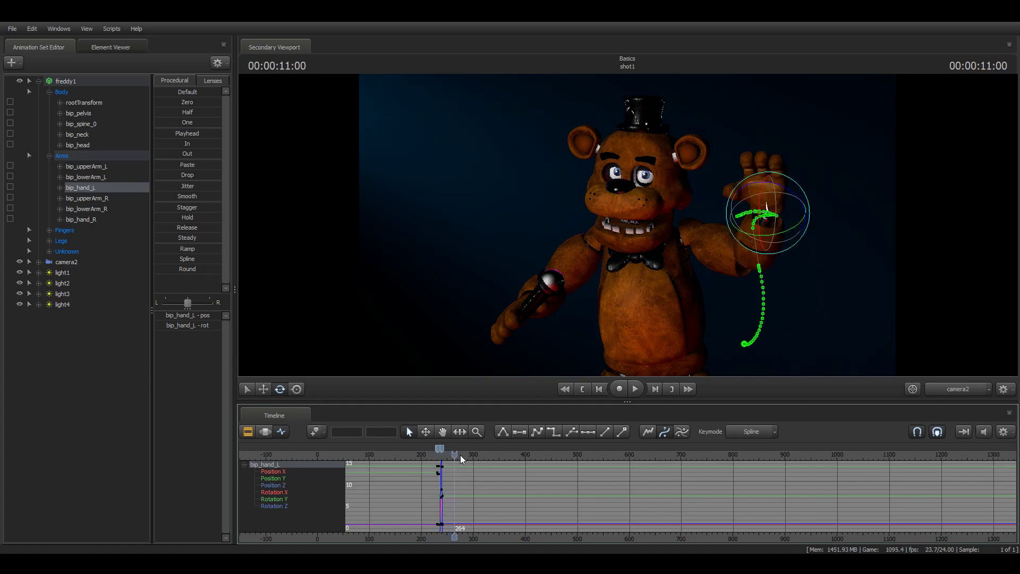
key("space")
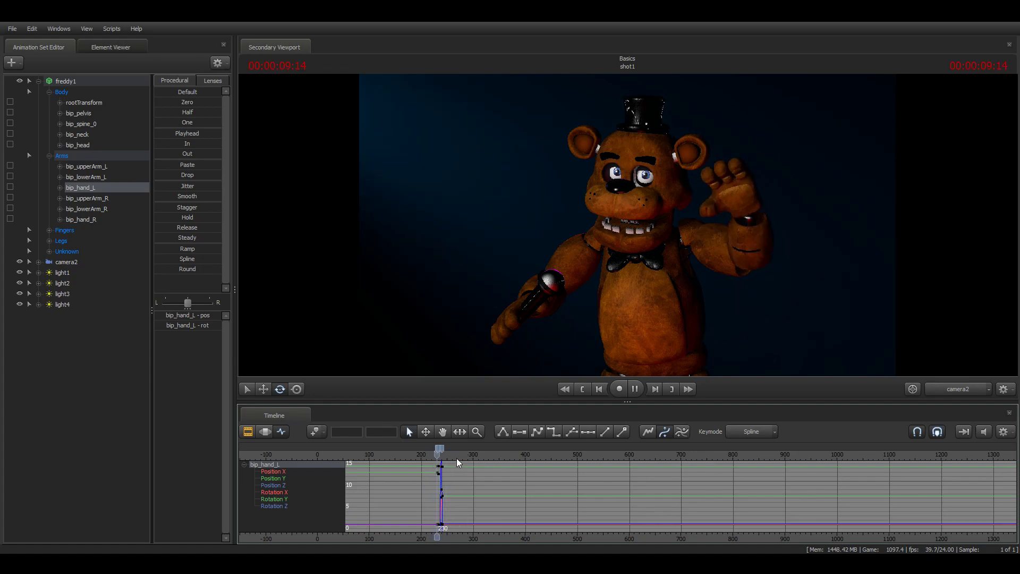
key("space")
Step: Play back the head and arm animation from 00:00:02:23 through to 00:00:11:02
left_click_drag(441, 456, 348, 456)
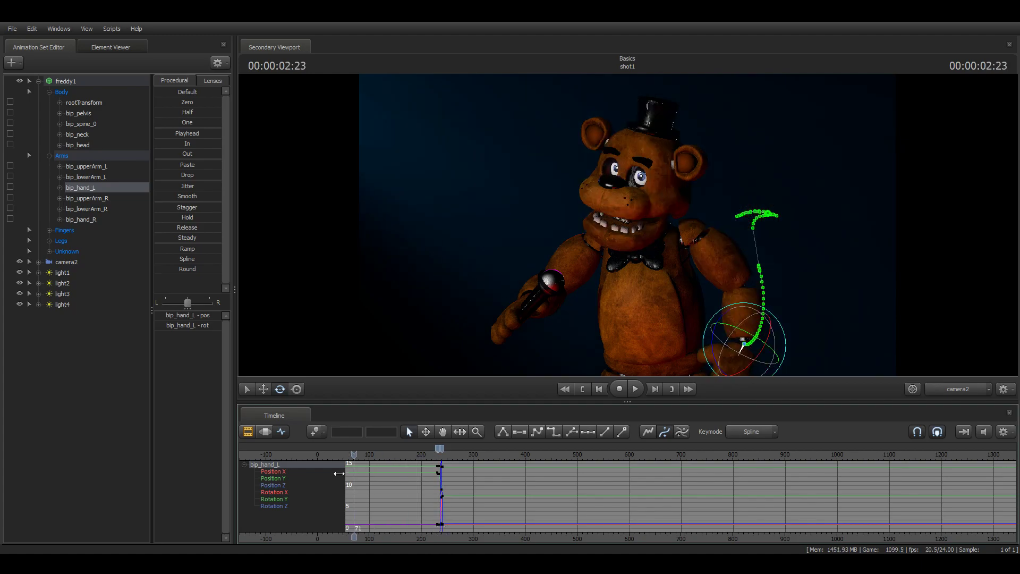
key("space")
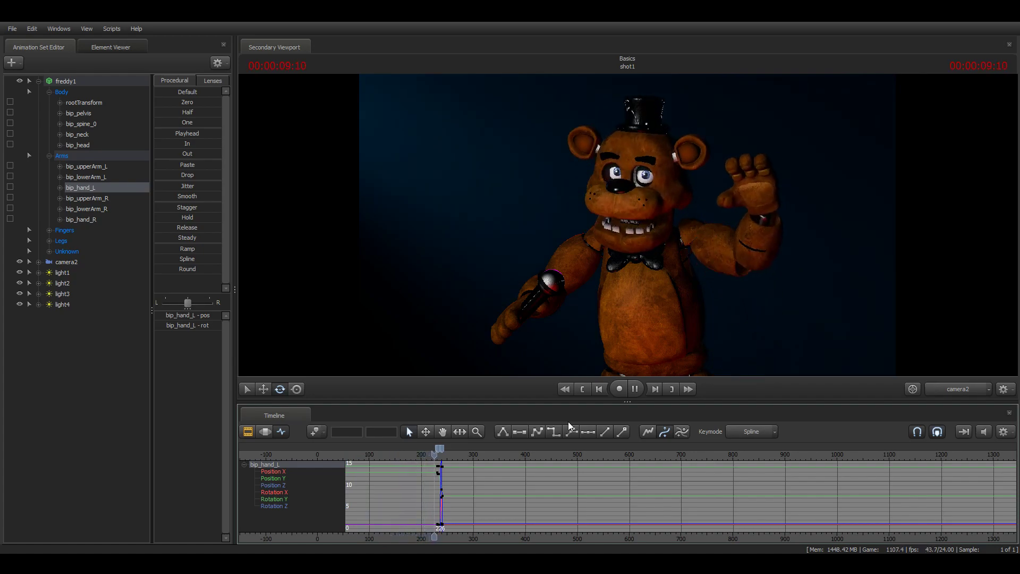
key("space")
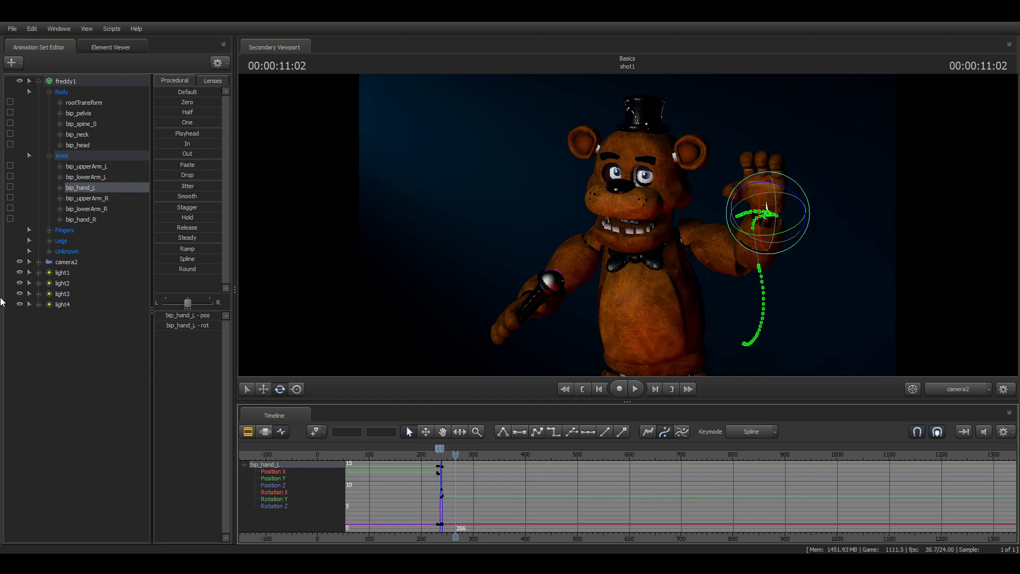
Step: Tilt bip_head sideways toward the raised hand at 00:00:11:02, and play back the movement from 00:00:07:19
left_click(95, 146)
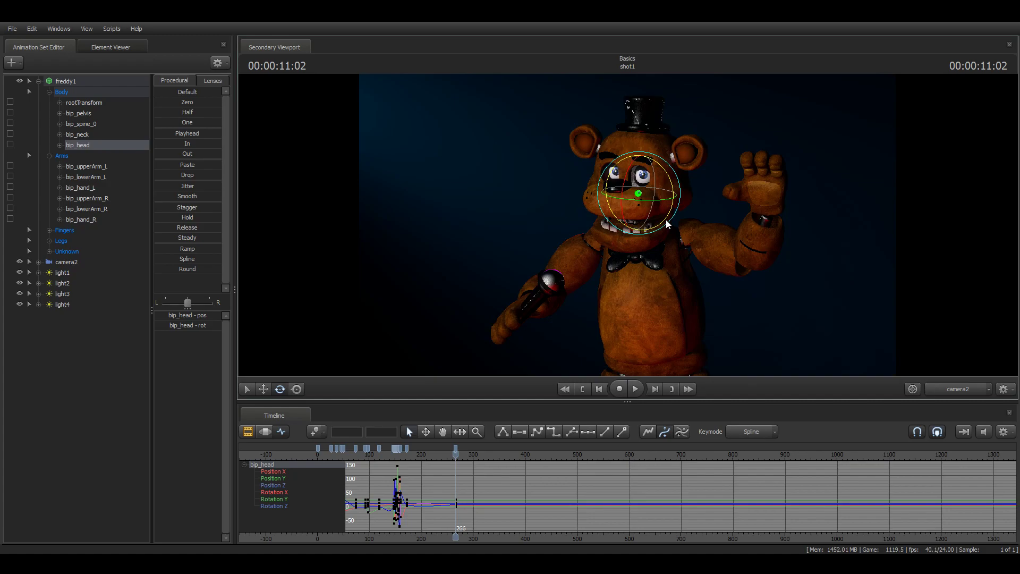
left_click_drag(652, 223, 535, 368)
left_click_drag(454, 457, 413, 467)
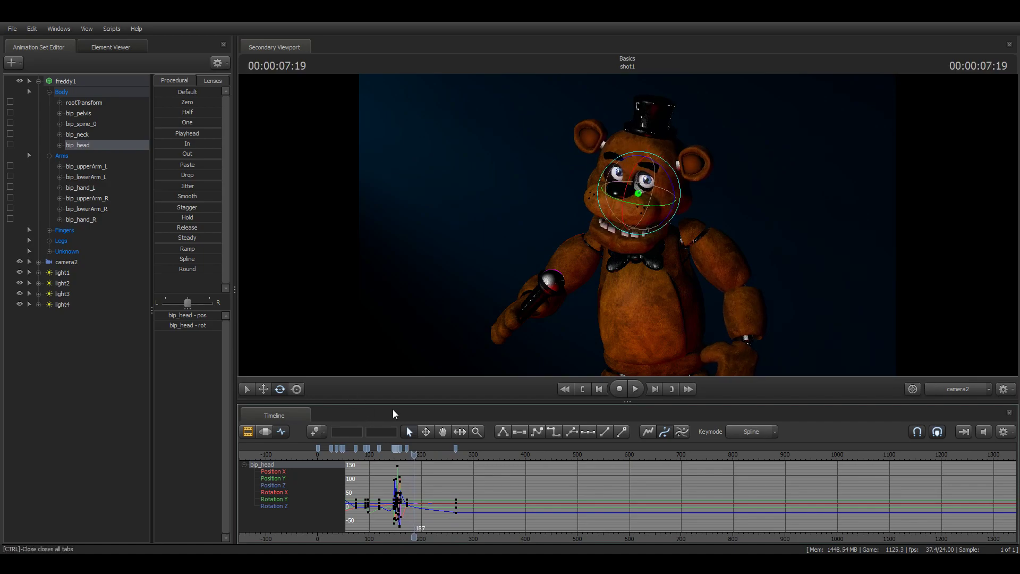
key("space")
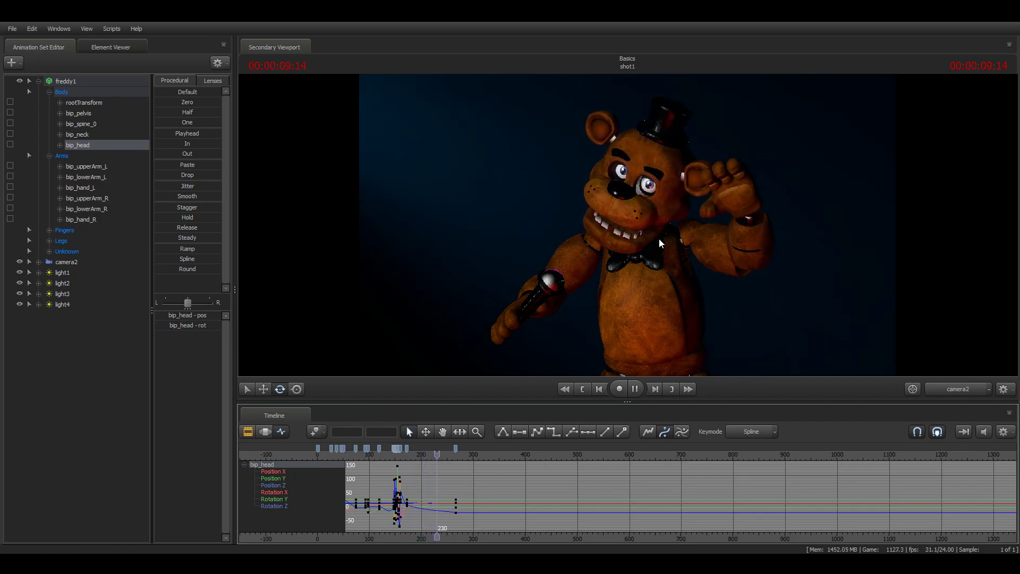
Step: Tilt bip_head to the opposite side, away from the raised hand, at 00:00:11:06, and play back from 00:00:11:02
key("space")
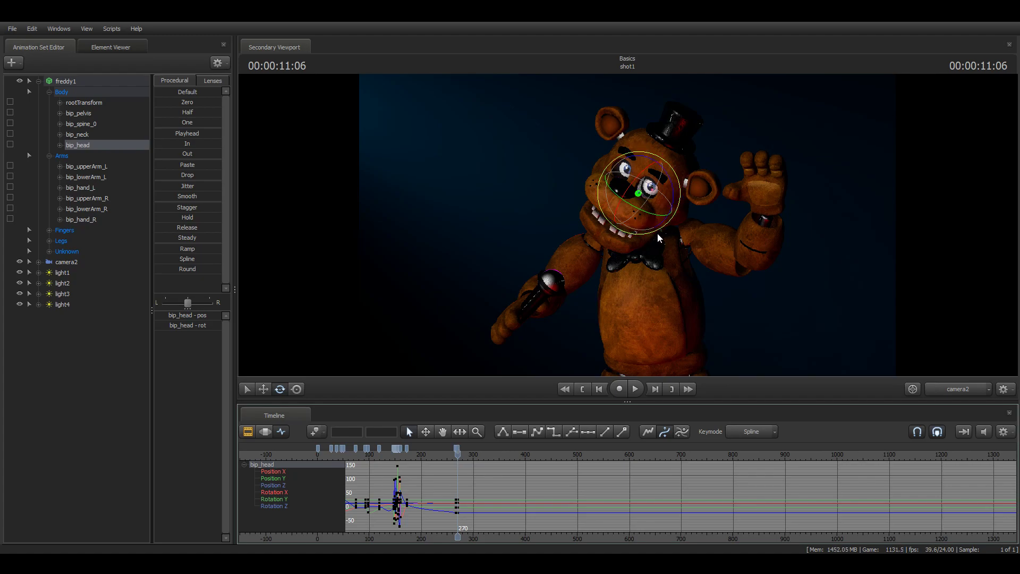
left_click_drag(658, 232, 718, 169)
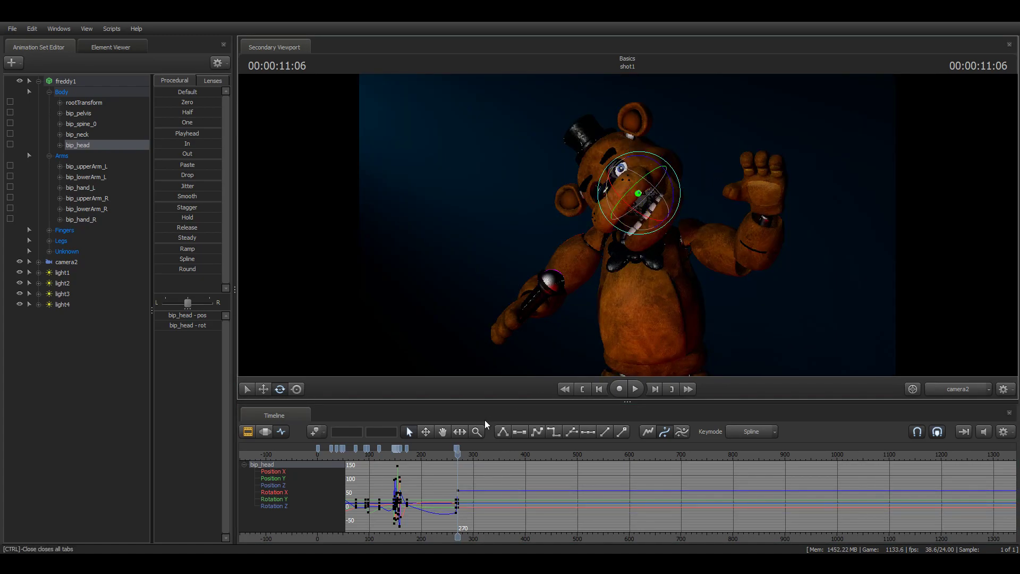
left_click_drag(457, 454, 451, 454)
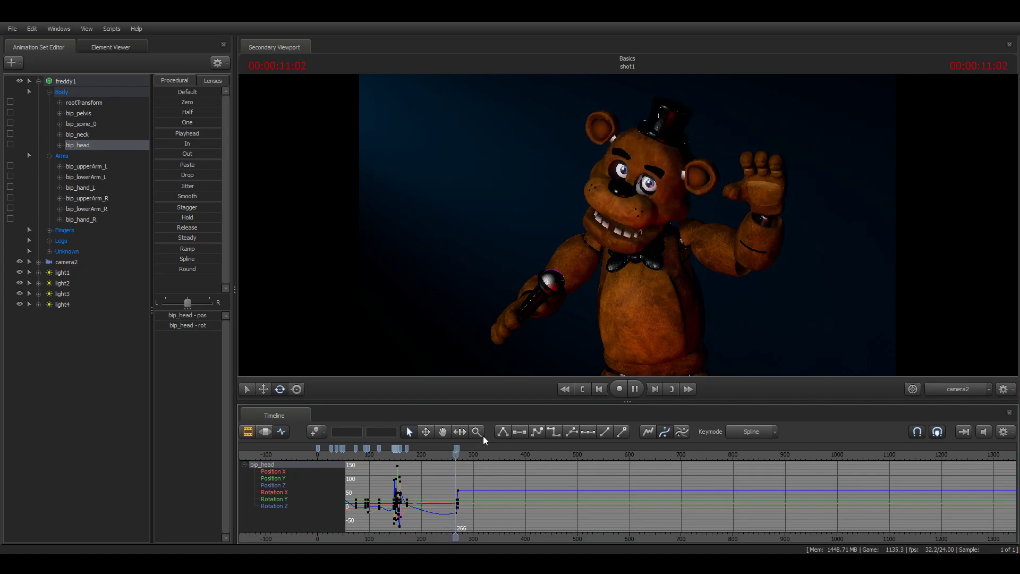
key("space")
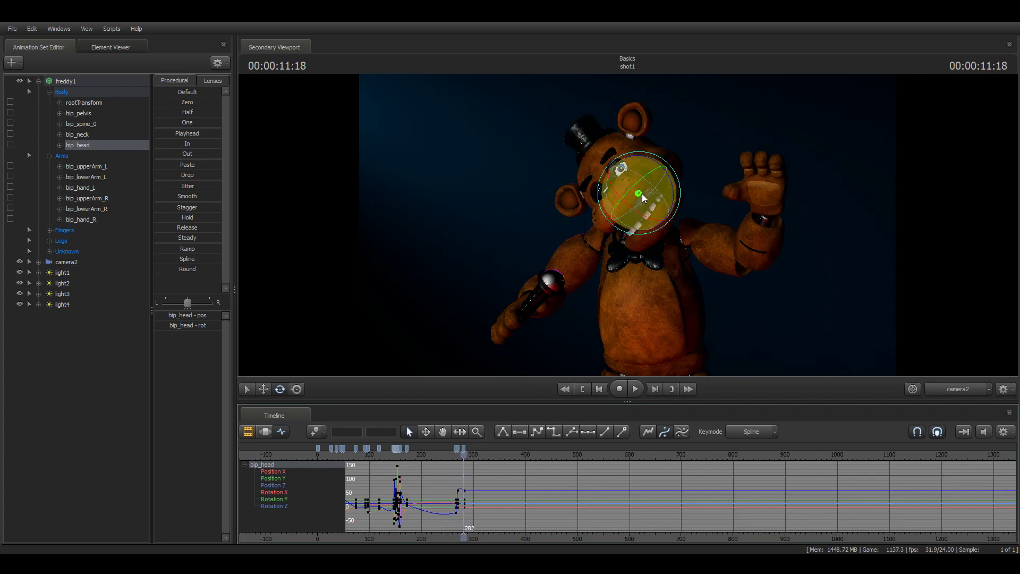
Step: Twist bip_head into sharply different directions at 00:00:11:19 and 00:00:11:20 for a frame-by-frame head twitch
left_click_drag(624, 167, 771, 154)
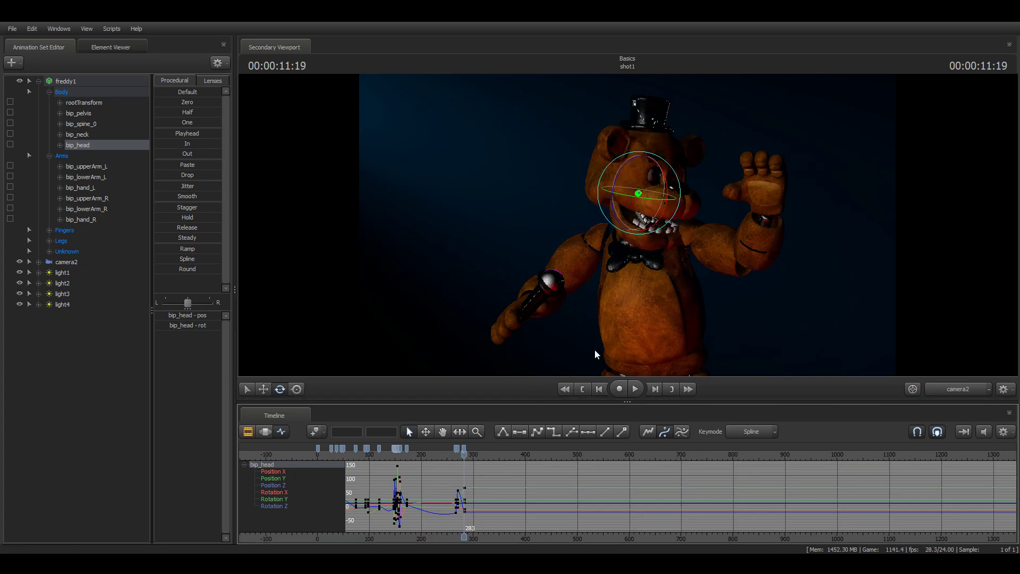
left_click_drag(645, 186, 524, 152)
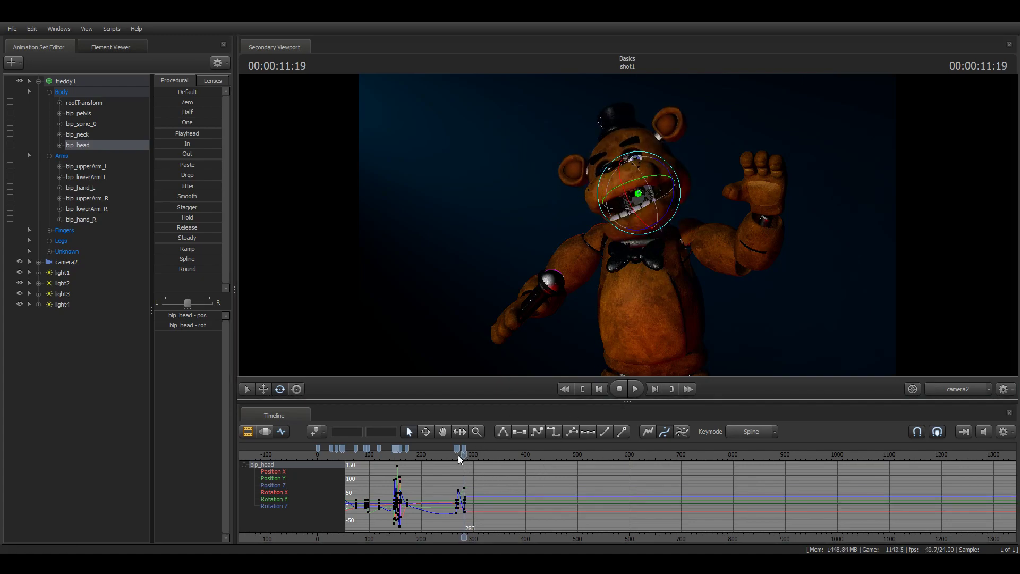
left_click_drag(464, 458, 466, 462)
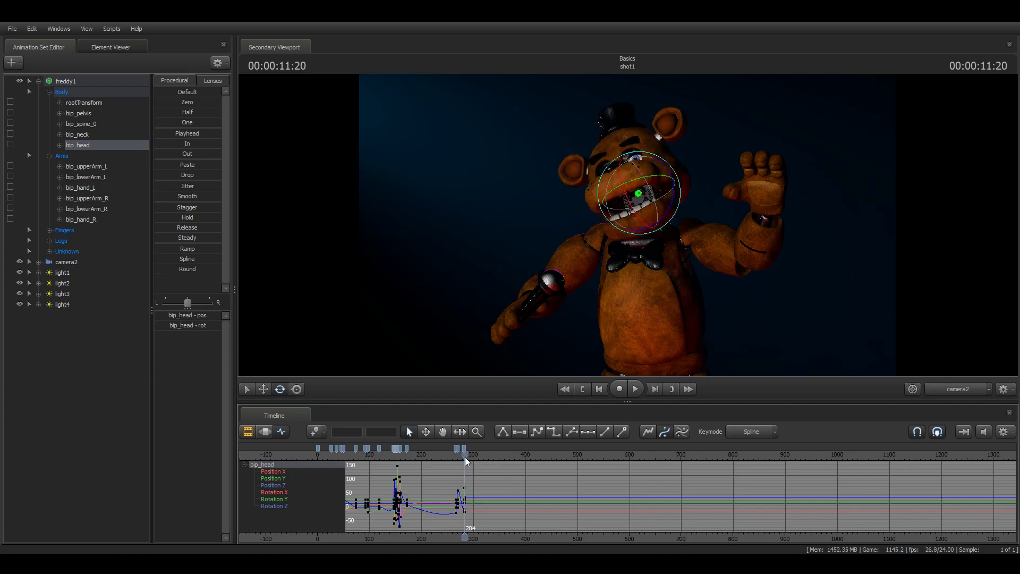
left_click_drag(654, 238, 409, 157)
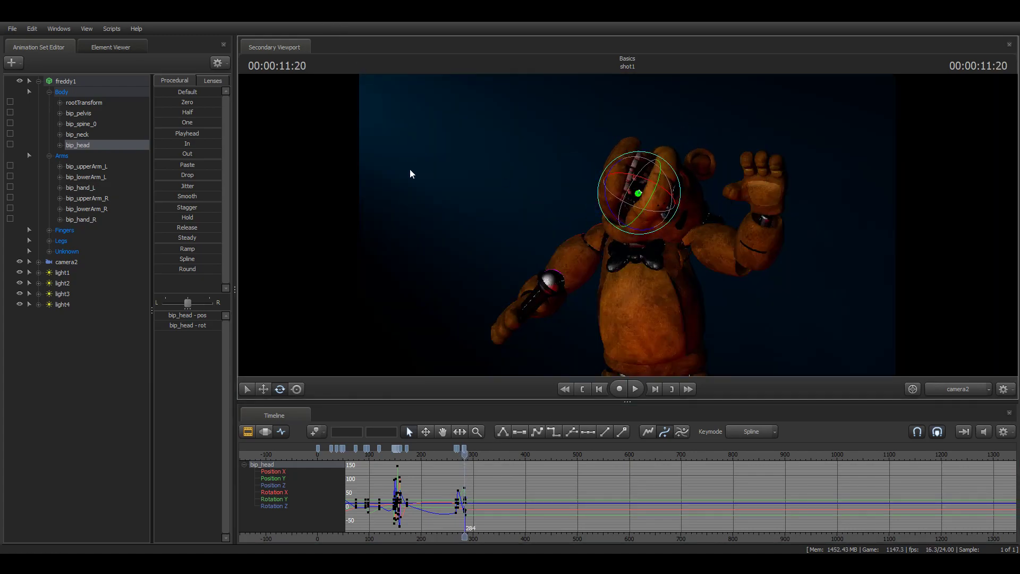
Step: Continue the head twitch by rotating bip_head to new angles at 00:00:11:21 and 00:00:11:22
left_click_drag(466, 458, 466, 458)
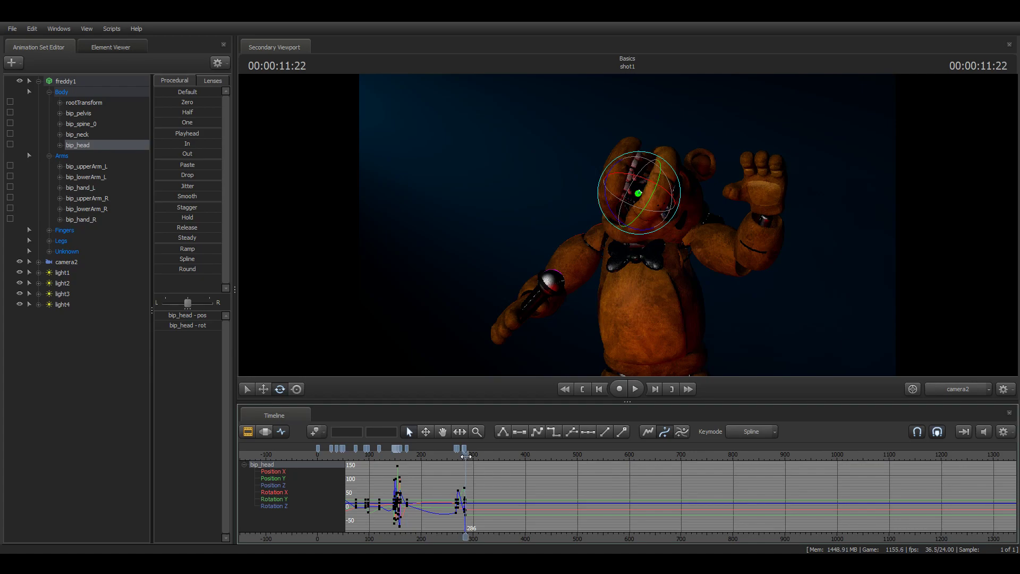
left_click_drag(466, 456, 467, 456)
left_click_drag(644, 228, 782, 48)
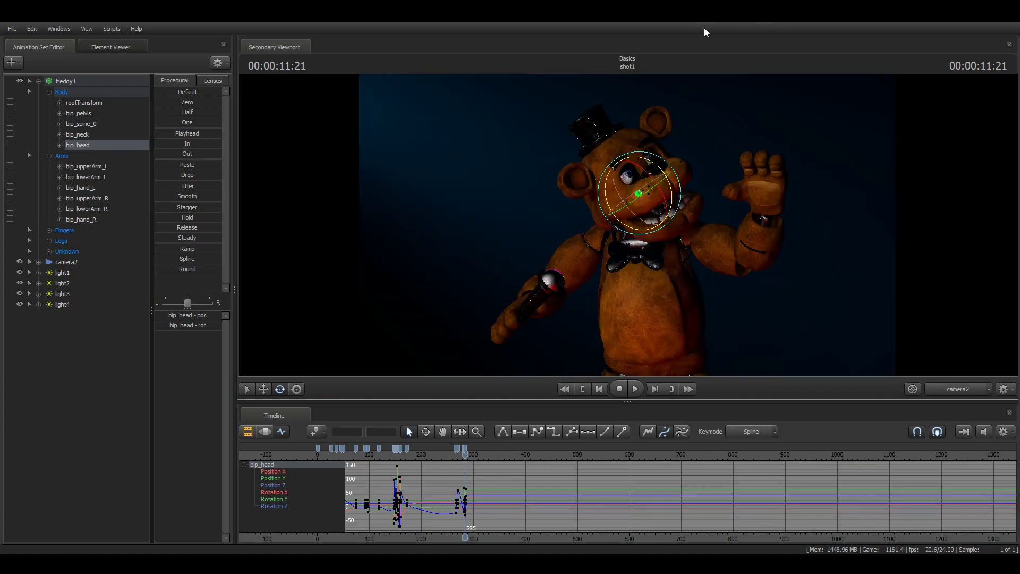
left_click_drag(631, 186, 479, 206)
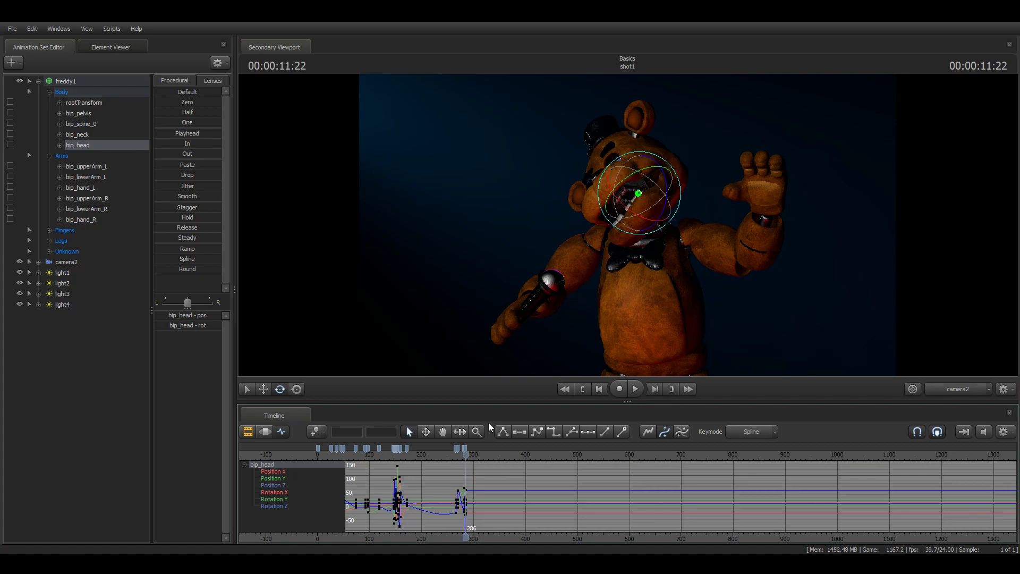
left_click_drag(625, 235, 571, 286)
key("ctrl+z")
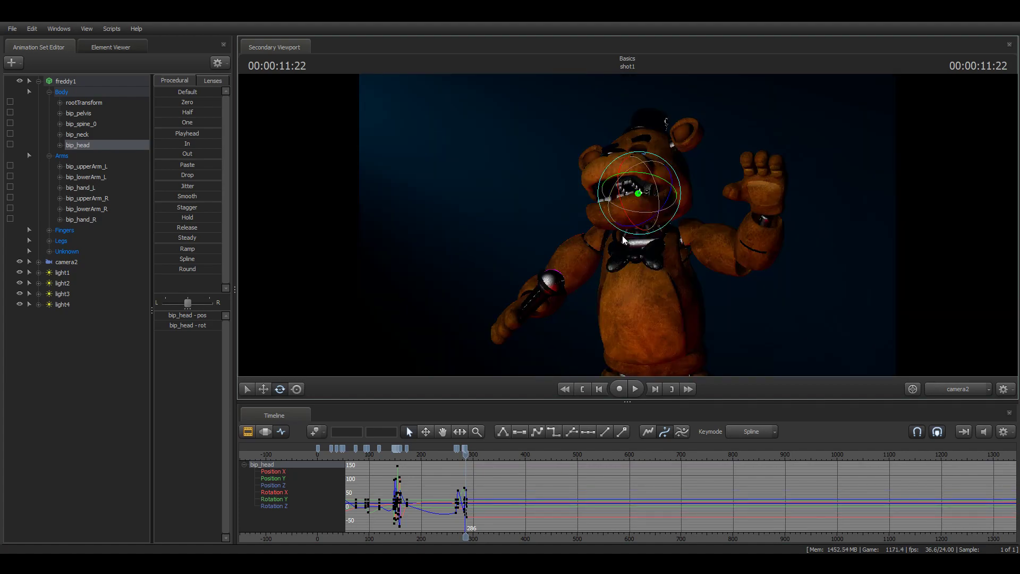
key("ctrl+y")
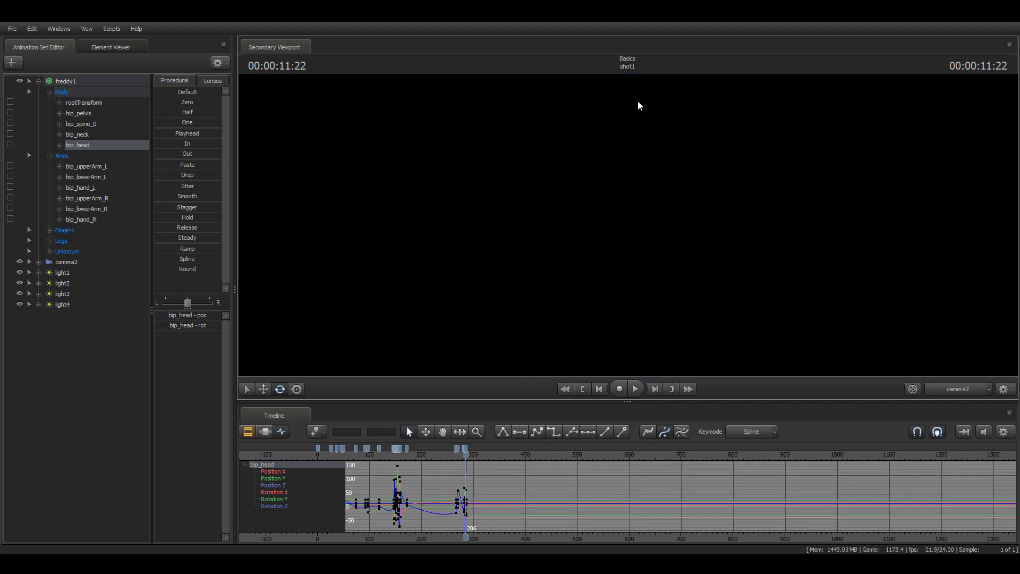
Step: Turn bip_head toward the front at 00:00:11:23 and swing it sharply away at 00:00:12:00
left_click_drag(468, 456, 466, 456)
left_click_drag(643, 226, 663, 78)
left_click_drag(630, 182, 631, 217)
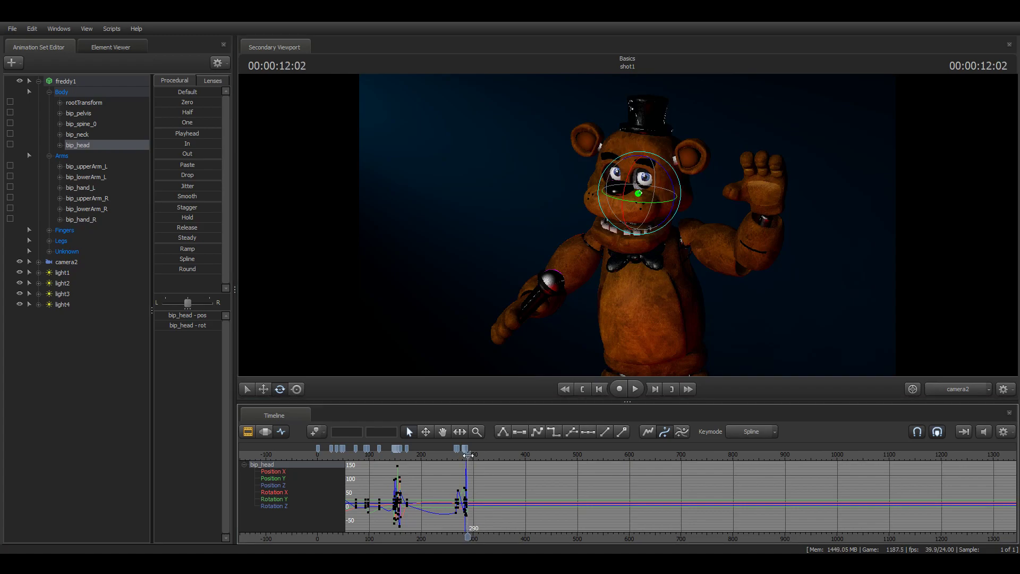
left_click_drag(662, 190, 538, 199)
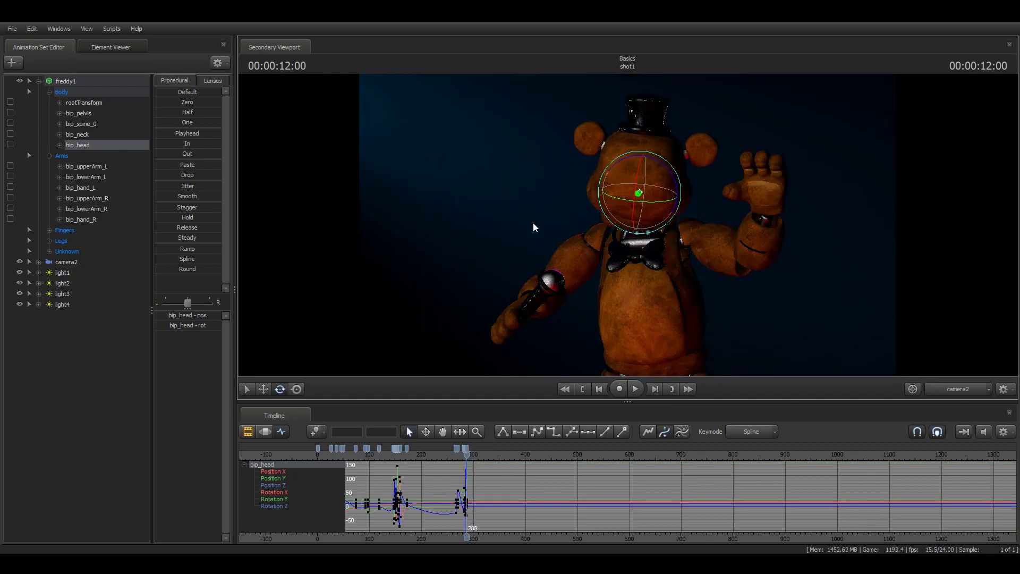
Step: Rotate bip_head at 00:00:12:01 so it tilts sideways with the muzzle raised, facing away from the raised hand
left_click_drag(465, 458, 468, 458)
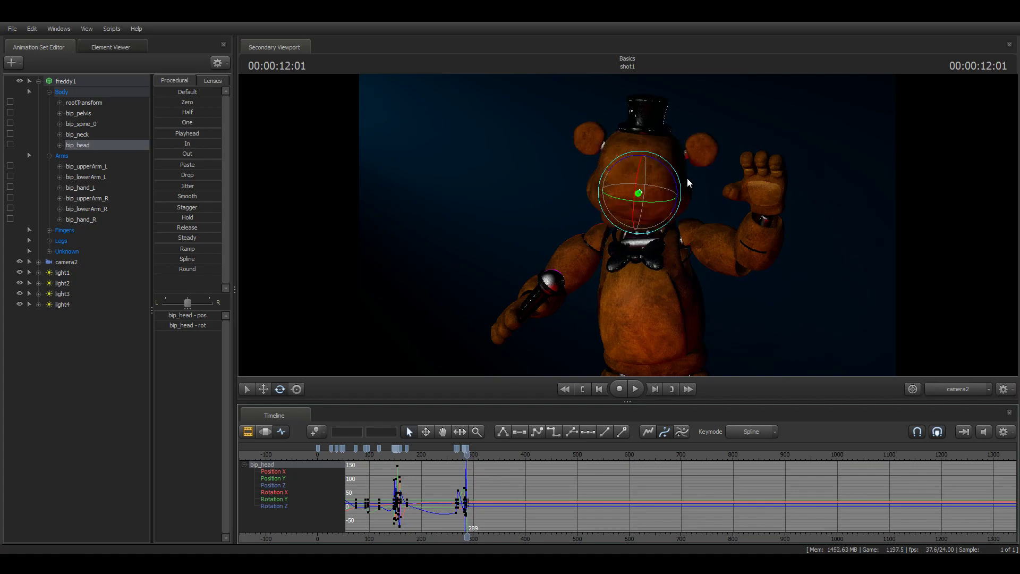
left_click_drag(652, 202, 640, 172)
left_click_drag(638, 233, 621, 231)
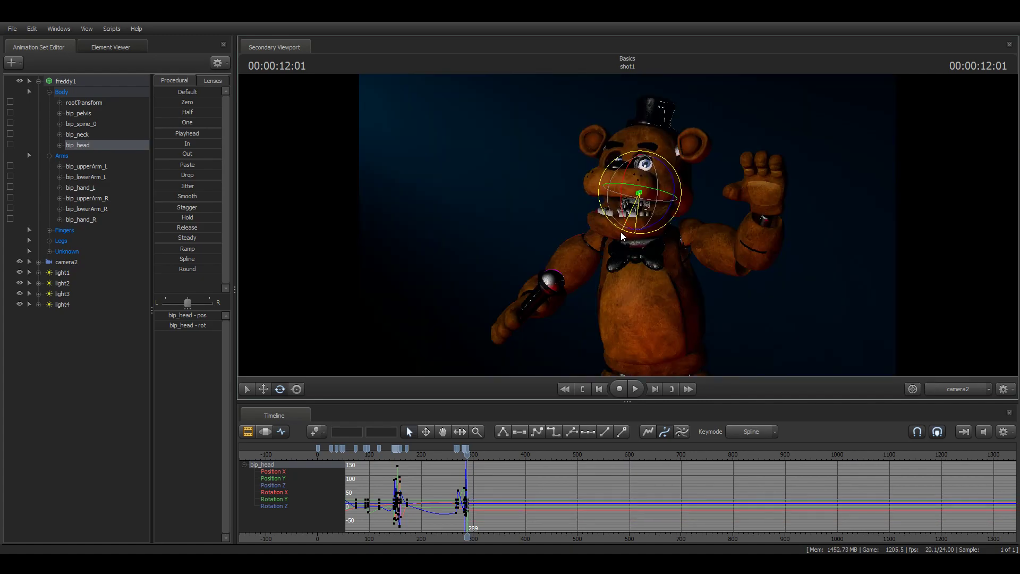
mouse_move(645, 177)
left_mouse_down()
mouse_move(656, 167)
mouse_move(646, 218)
mouse_move(626, 219)
mouse_move(656, 182)
mouse_move(640, 180)
left_mouse_up()
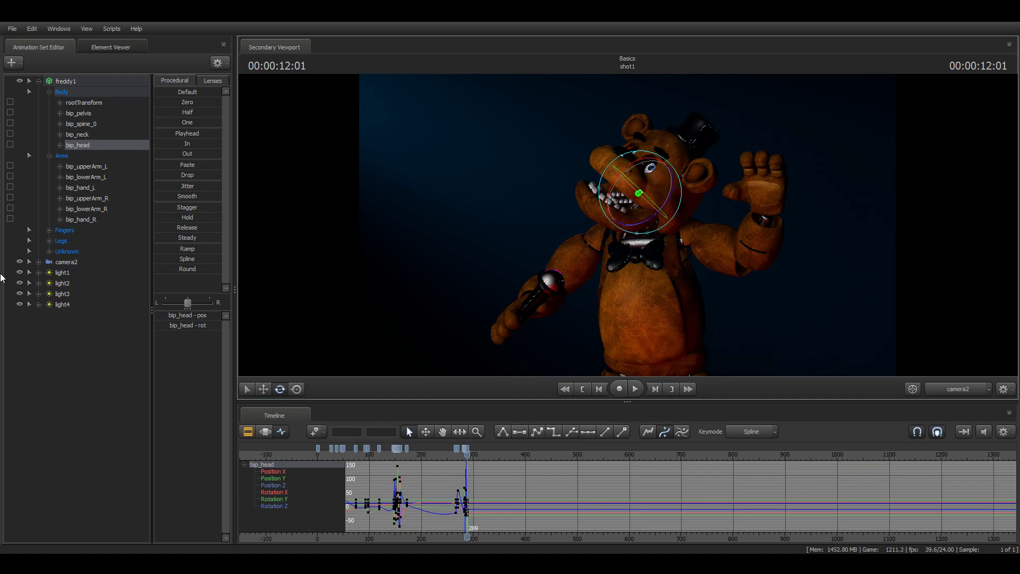
Step: Expand the Unknown bone group, drop bip_jaw open and swing bip_mask off the endoskeleton face at 00:00:12:01
left_click(49, 252)
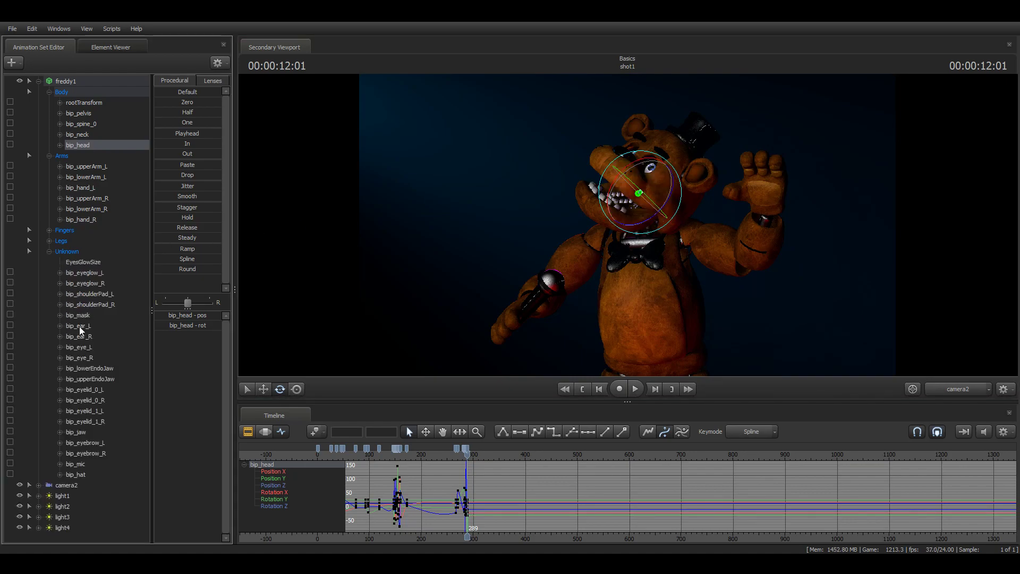
left_click(91, 432)
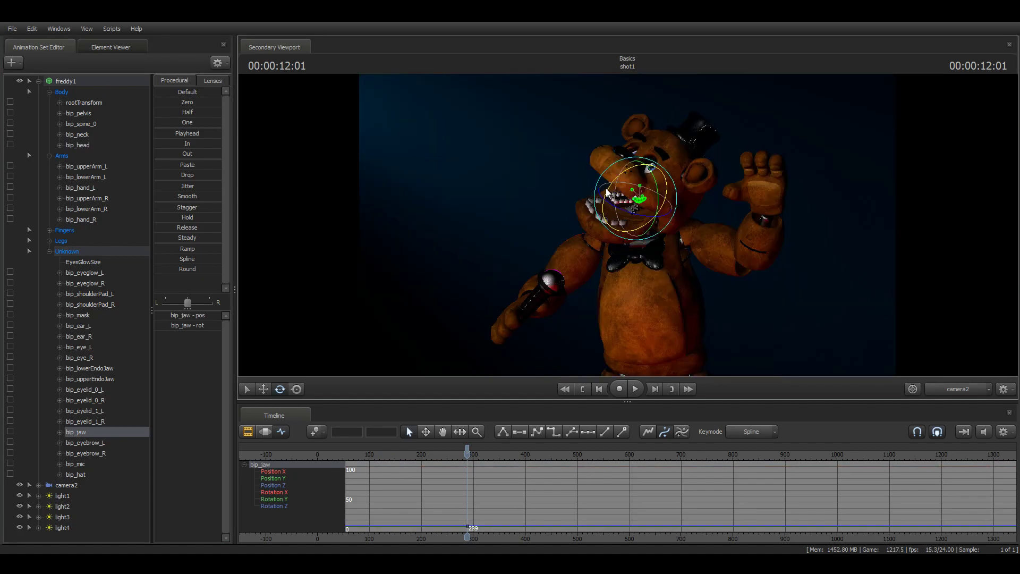
left_click(89, 315)
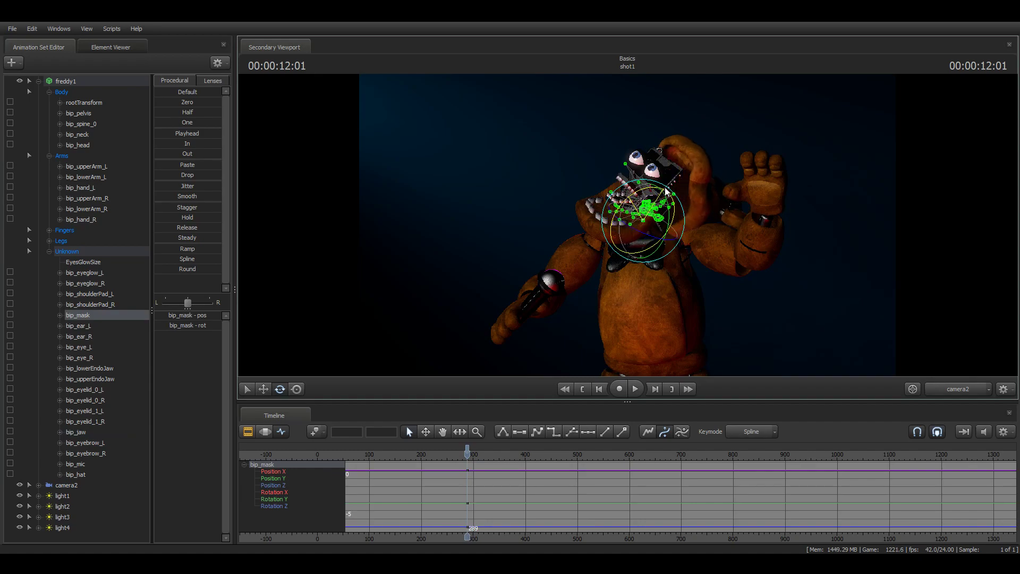
Step: Rotate bip_mask back over the face at 00:00:12:00 and play back the mask movement
left_click_drag(469, 458, 467, 458)
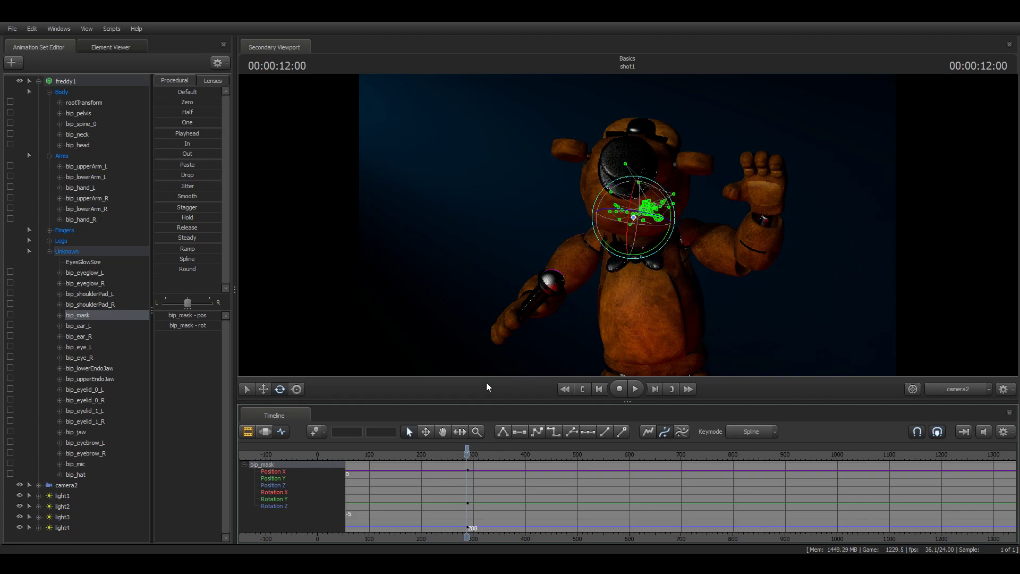
left_click_drag(633, 201, 639, 186)
key("space")
key("space")
left_click_drag(474, 456, 465, 460)
left_click(474, 452)
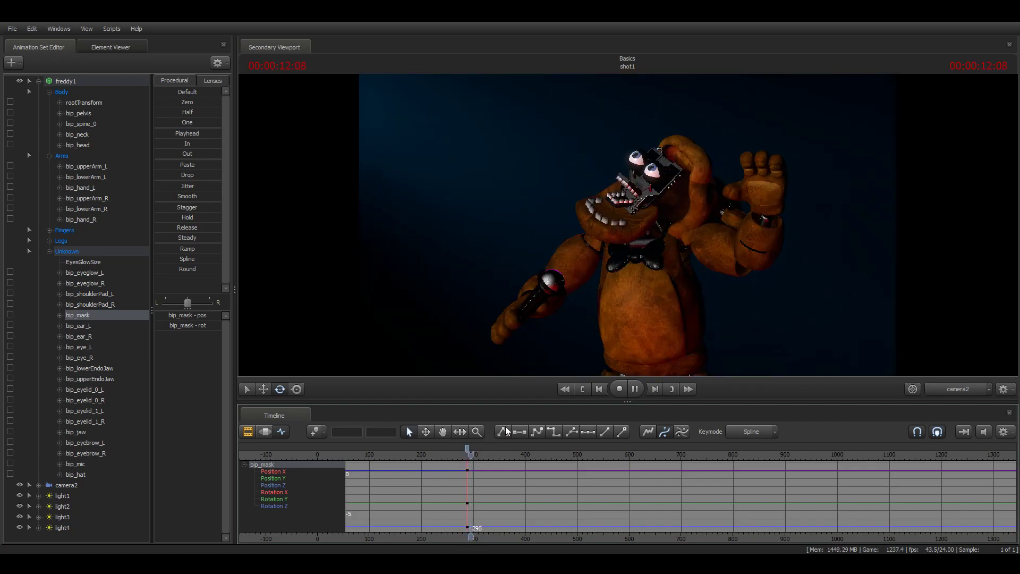
Step: Correct bip_mask at 00:00:11:23 so it fits over the face, and play back the twitch
left_click_drag(473, 456, 467, 457)
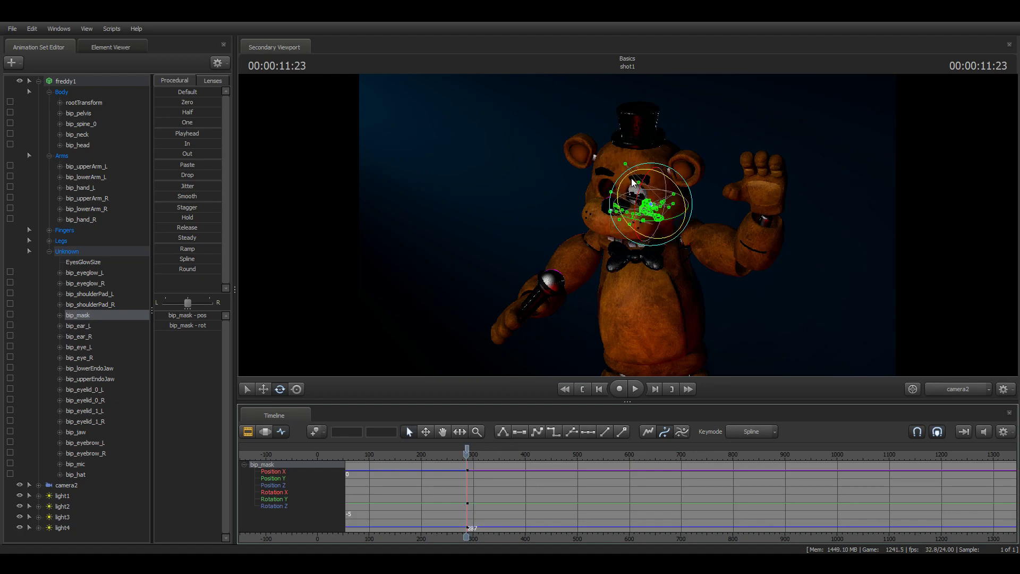
mouse_move(639, 191)
left_mouse_down()
mouse_move(638, 202)
mouse_move(644, 189)
left_mouse_up()
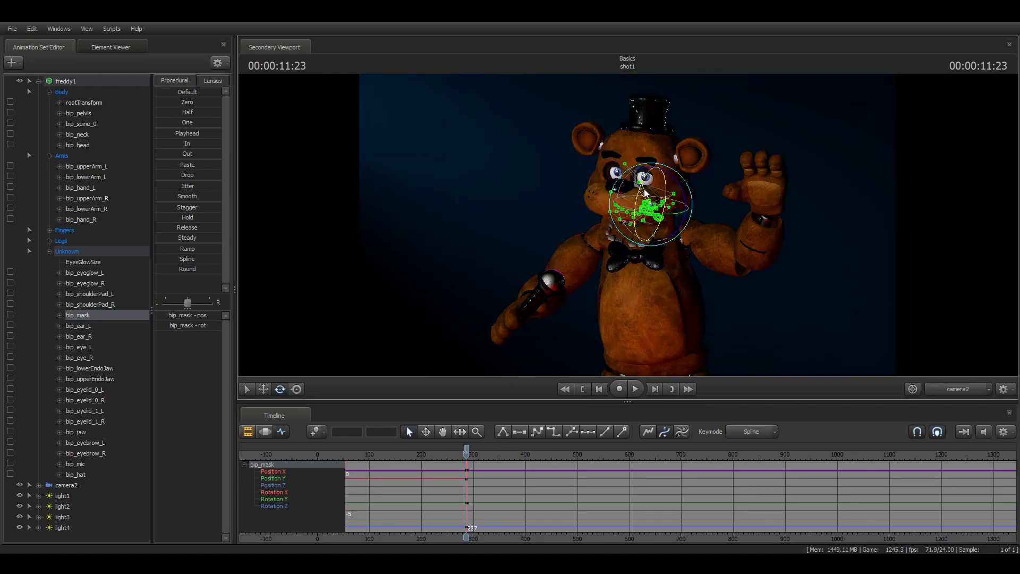
key("space")
key("space")
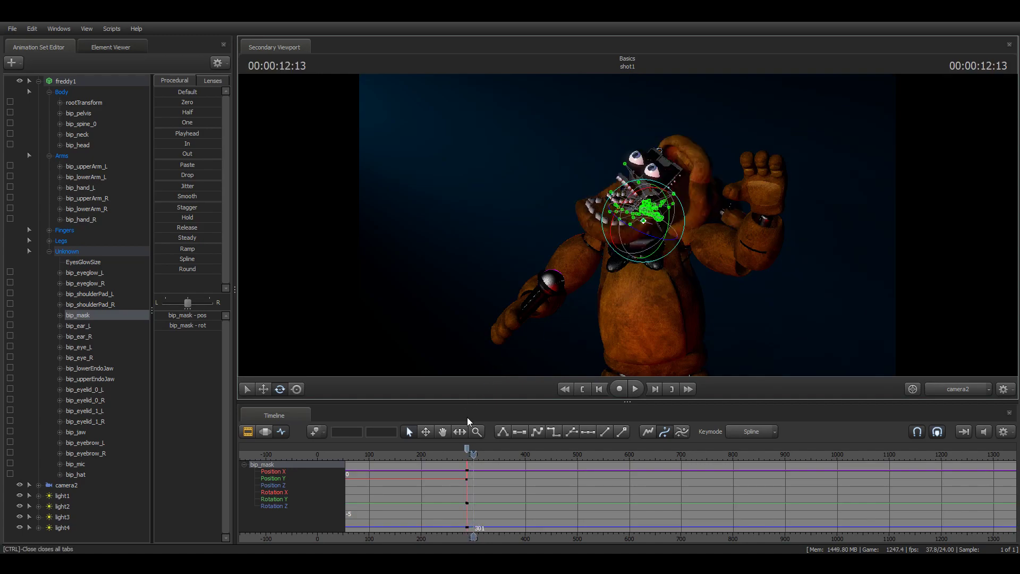
mouse_move(473, 451)
left_mouse_down()
mouse_move(445, 461)
mouse_move(461, 461)
left_mouse_up()
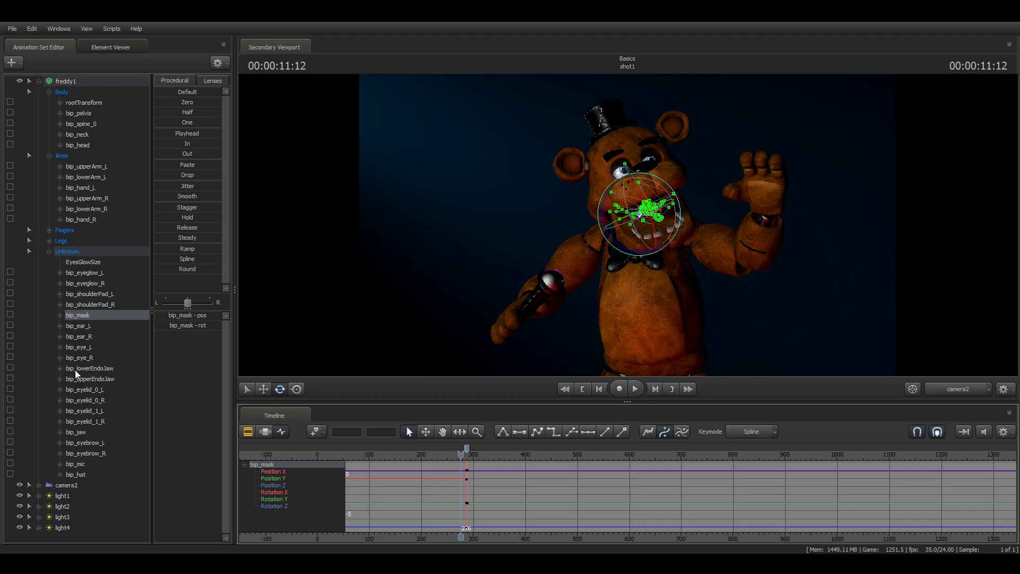
Step: Rotate bip_jaw closed at 00:00:12:00 and play back the jaw and mask movement
left_click(74, 432)
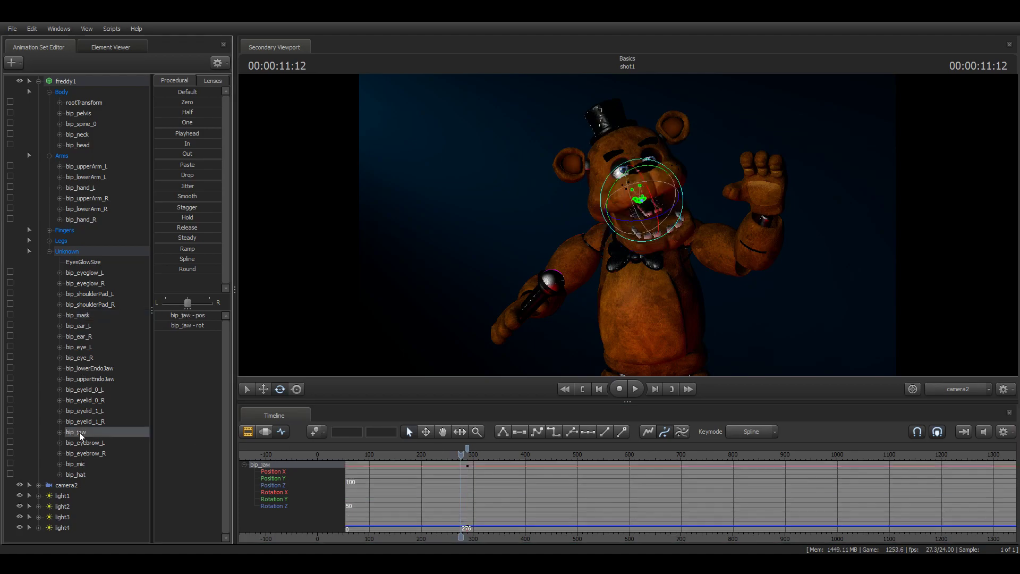
left_click_drag(460, 457, 467, 457)
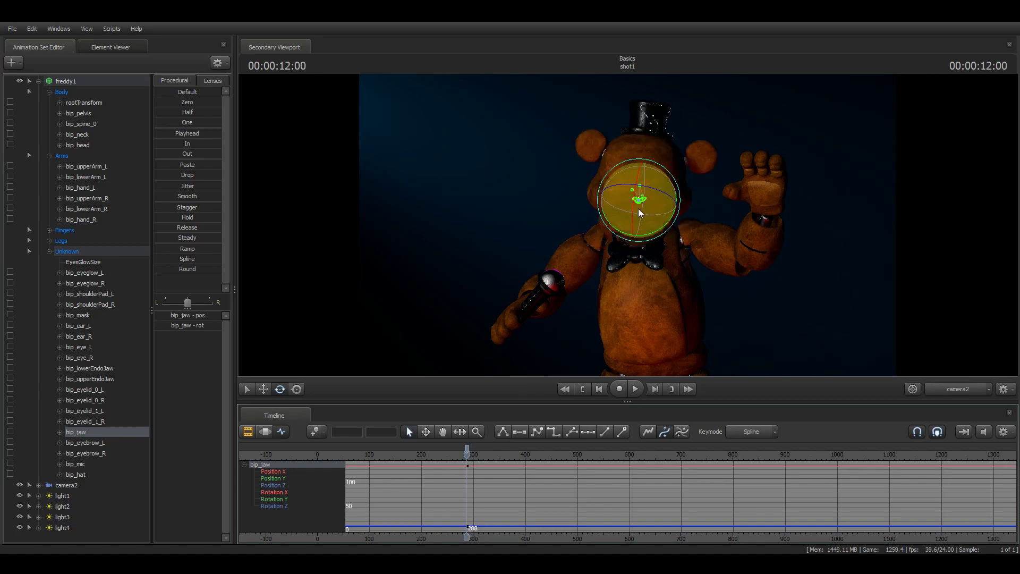
left_click_drag(635, 192, 633, 208)
key("space")
key("space")
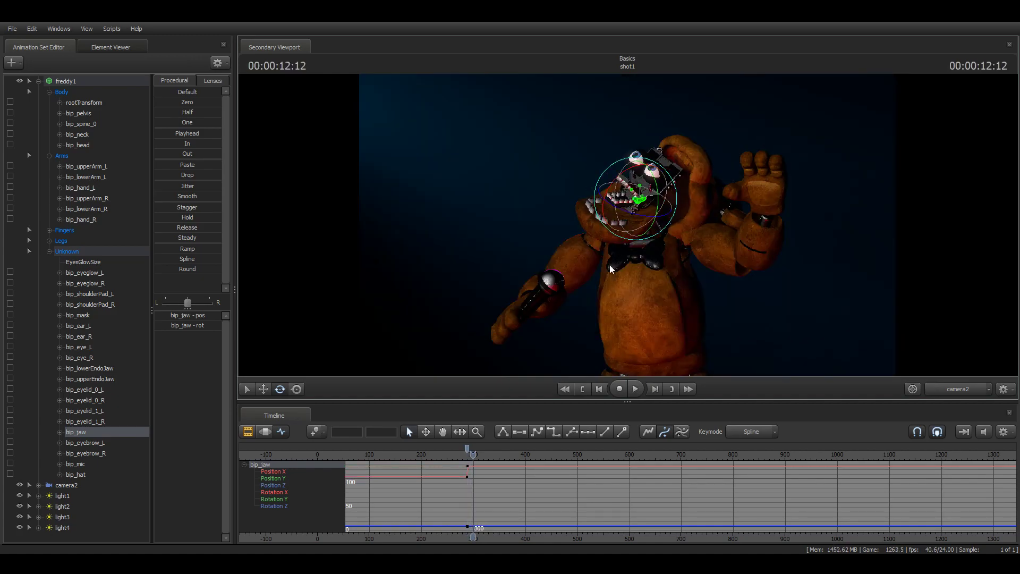
left_click_drag(472, 456, 442, 457)
key("space")
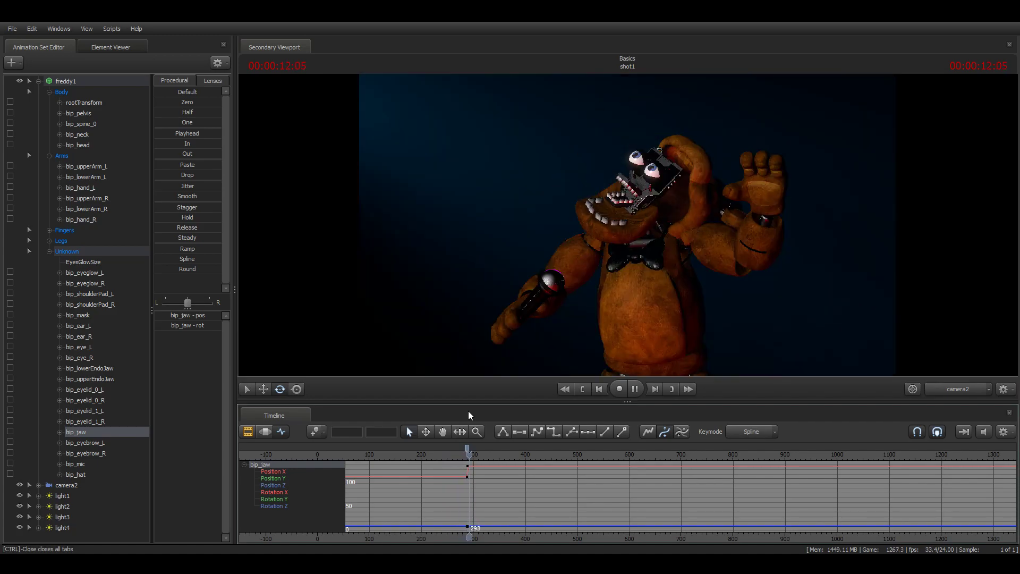
key("space")
Step: Raise bip_jaw and rotate bip_mask back over the face at 00:00:12:02
left_click_drag(468, 457, 468, 455)
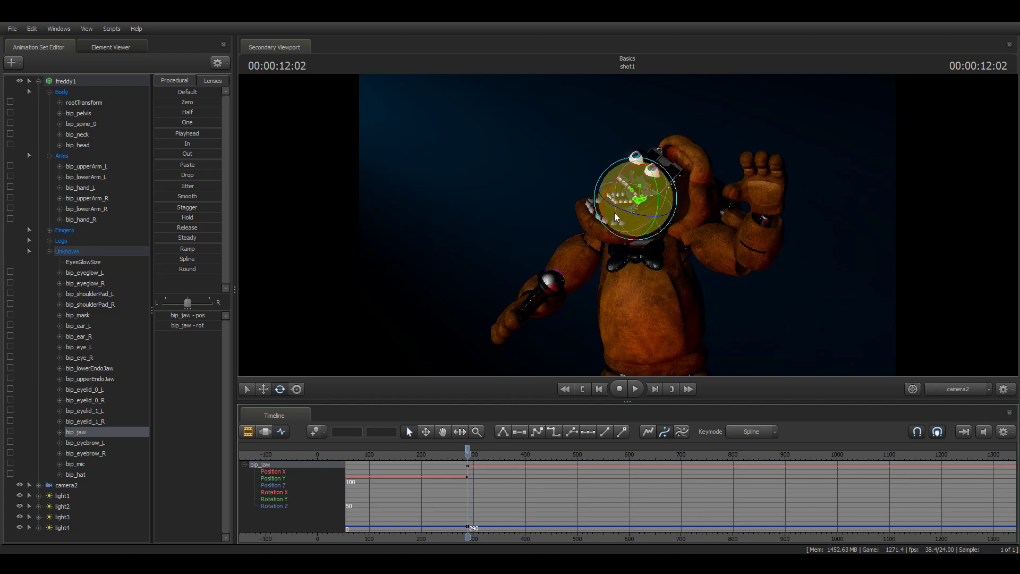
left_click_drag(606, 195, 611, 179)
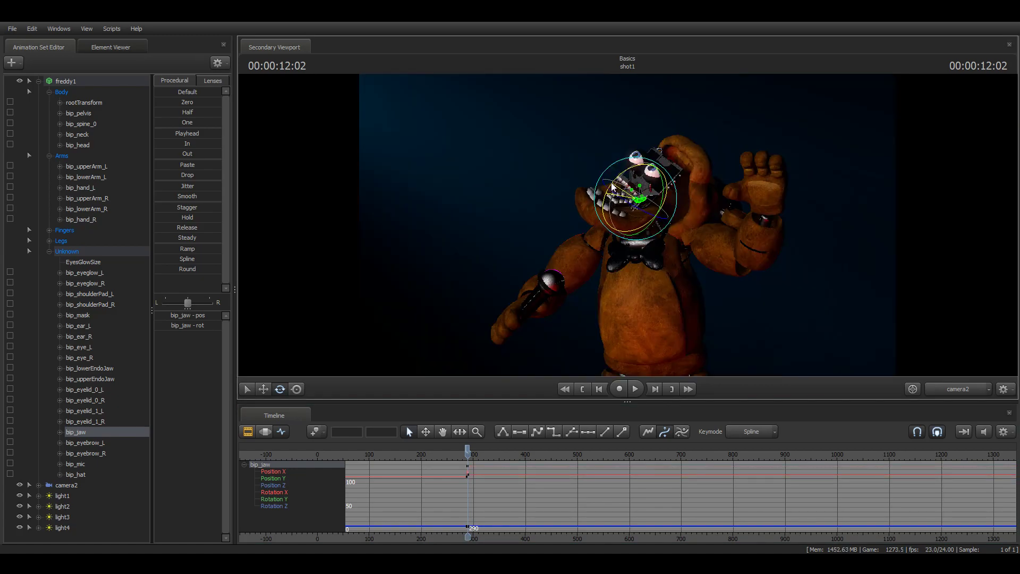
left_click(80, 316)
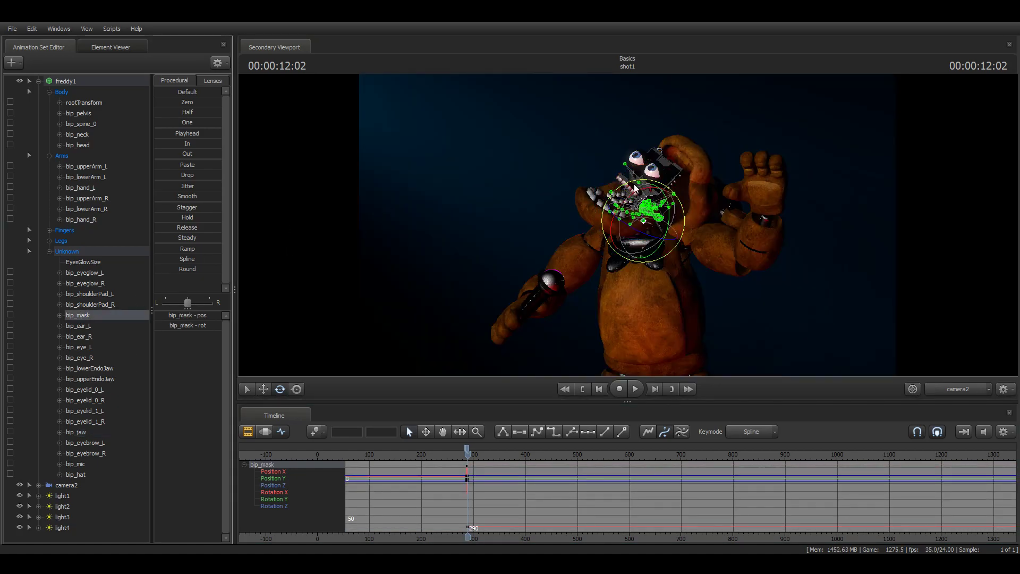
left_click_drag(604, 222, 586, 237)
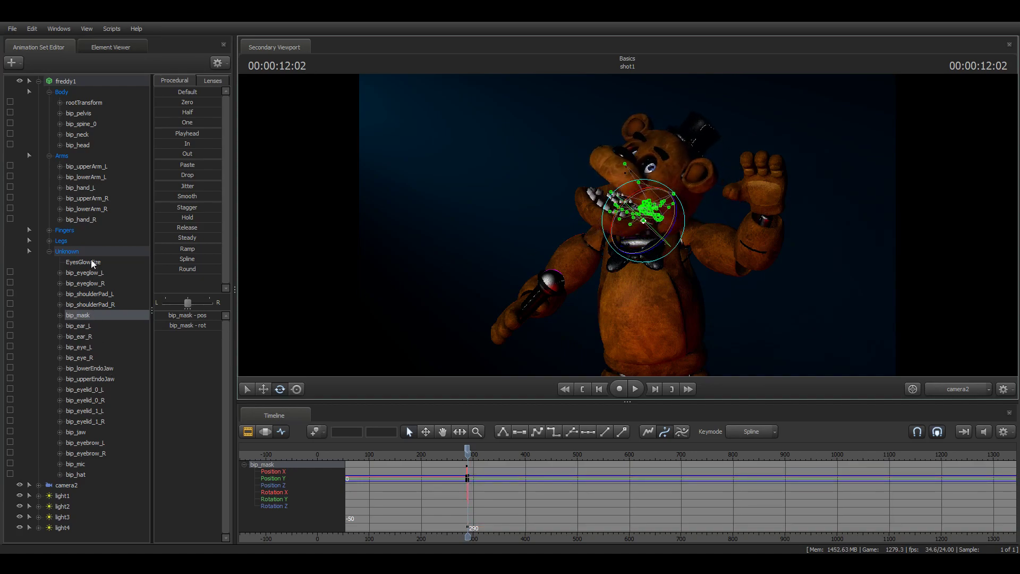
Step: Rotate bip_head into a sharp sideways tilt toward the microphone side at 00:00:12:02
left_click(91, 146)
left_click_drag(561, 265, 550, 213)
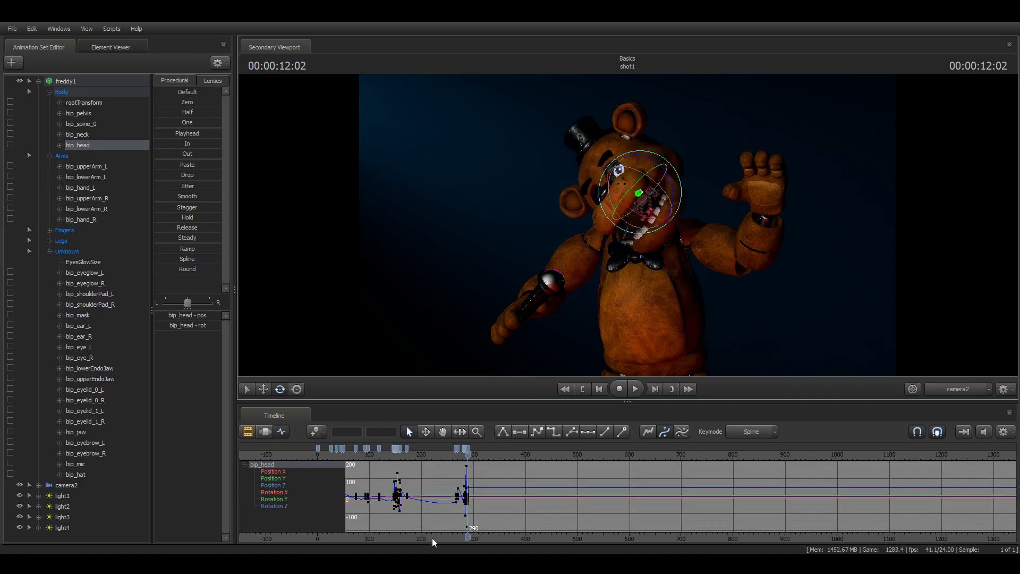
left_click_drag(467, 457, 468, 458)
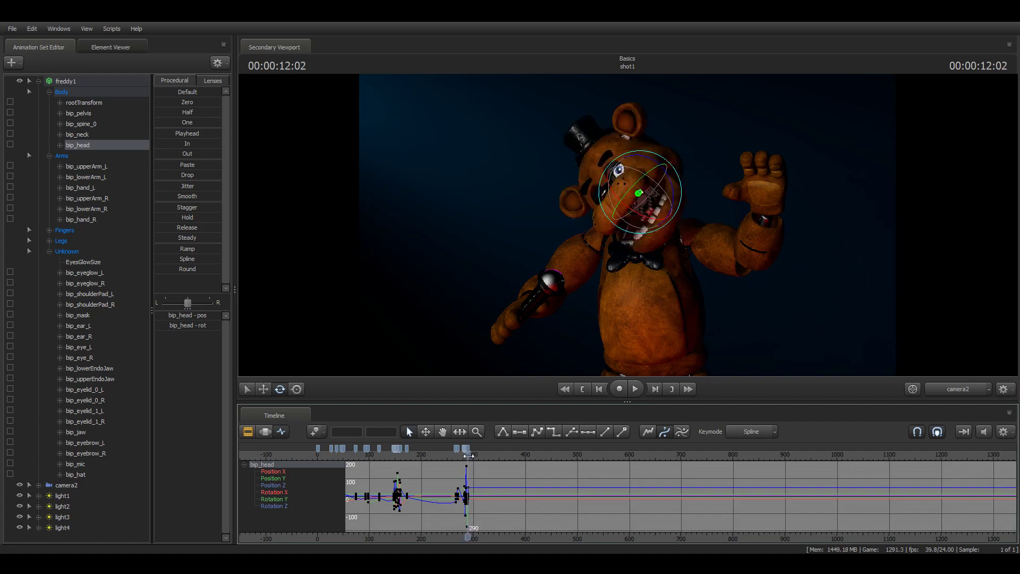
Step: Rotate bip_head back upright at 00:00:12:04 and play back the animation from the start
left_click_drag(468, 456, 469, 456)
left_click_drag(642, 233, 410, 429)
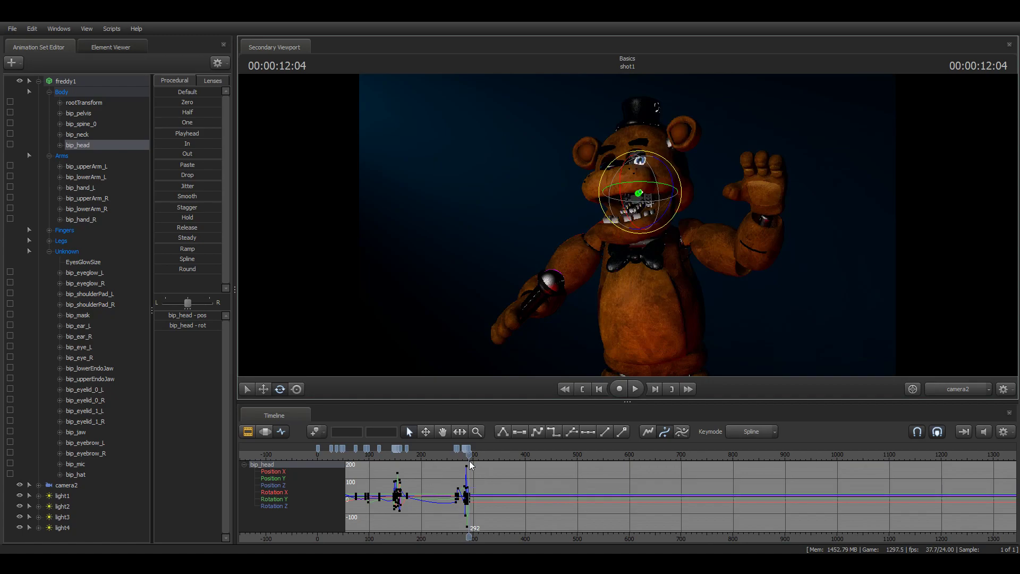
mouse_move(469, 457)
left_mouse_down()
mouse_move(461, 457)
mouse_move(474, 456)
left_mouse_up()
key("space")
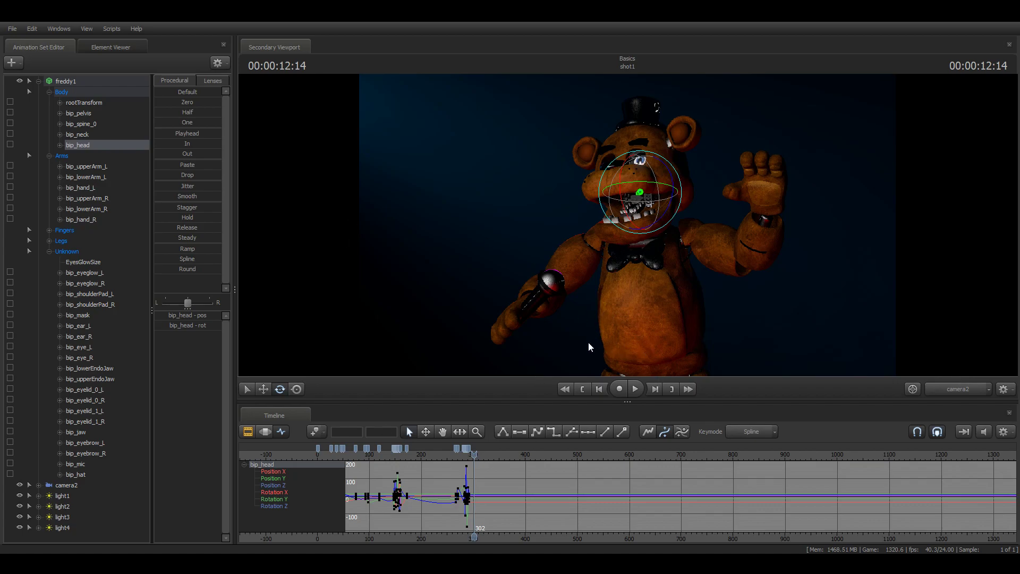
key("Home")
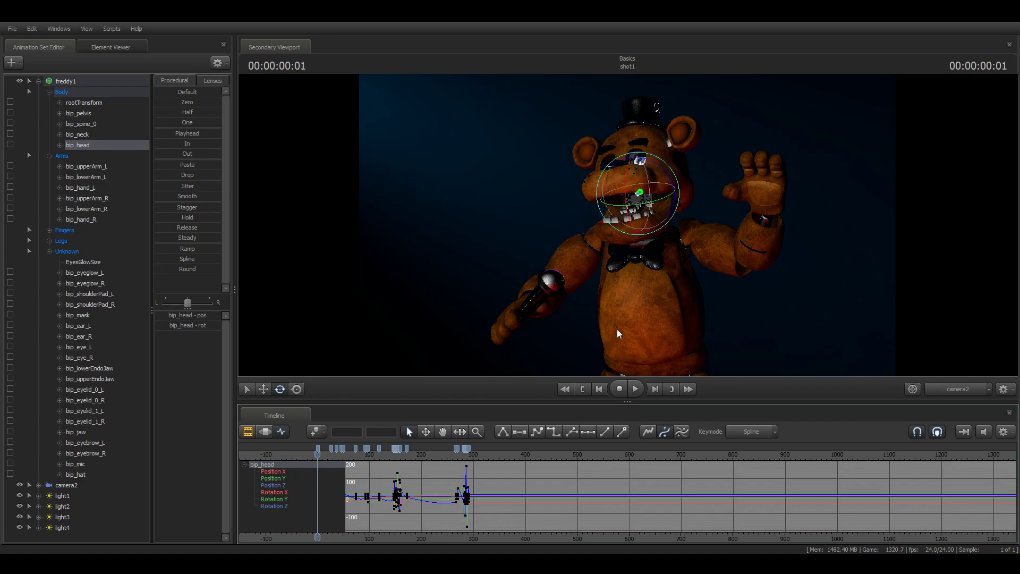
key("space")
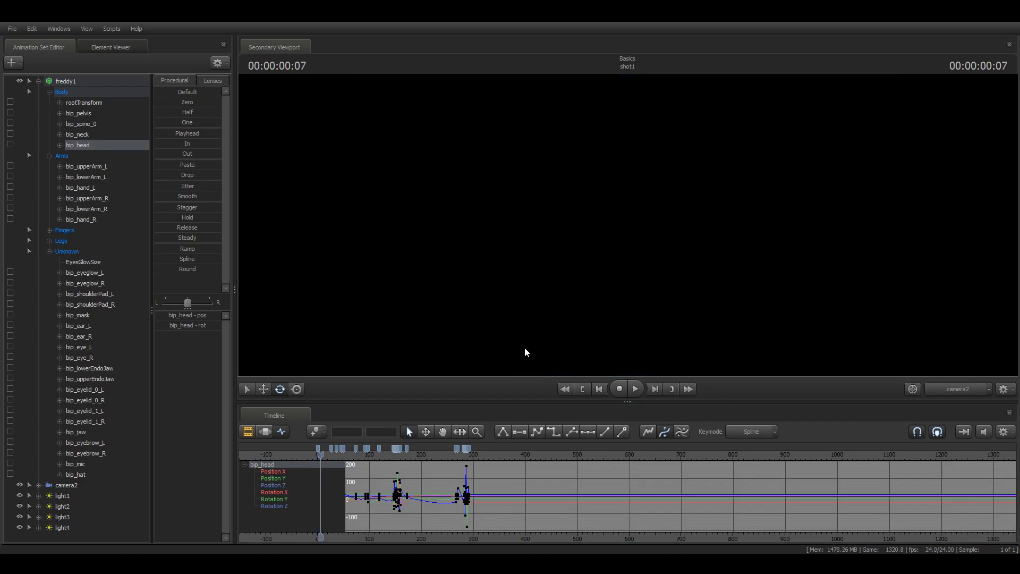
Step: Switch the timeline to the Clip Editor and move the playhead to the end of the twitch at 00:00:12:14
key("F3")
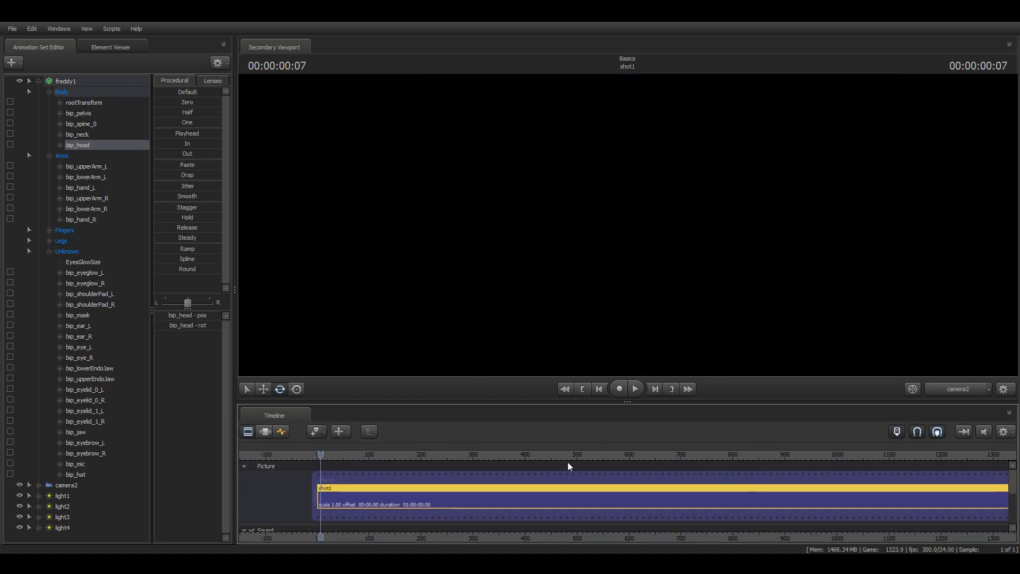
left_click_drag(320, 456, 463, 476)
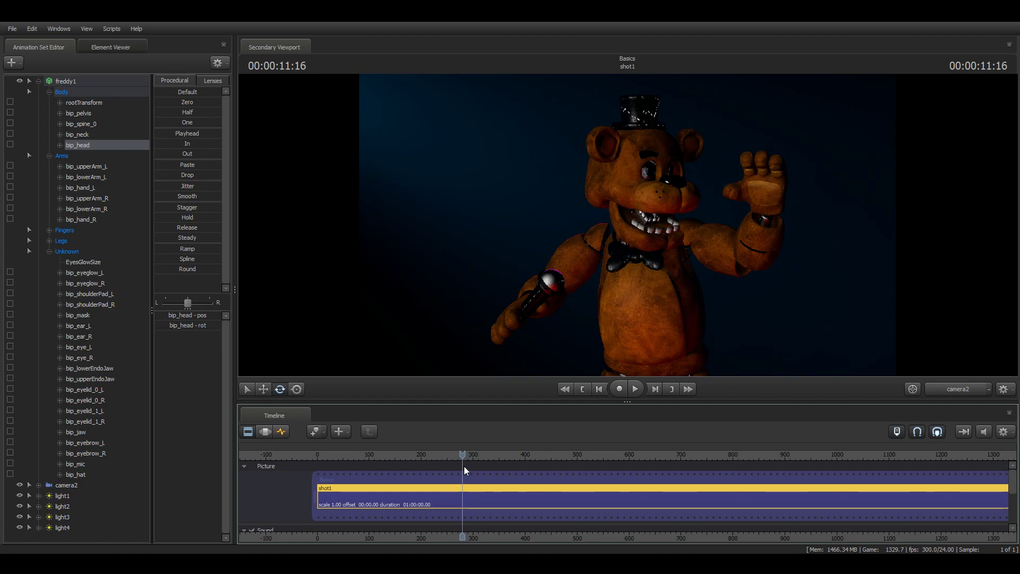
key("space")
key("space")
left_click_drag(466, 465, 470, 464)
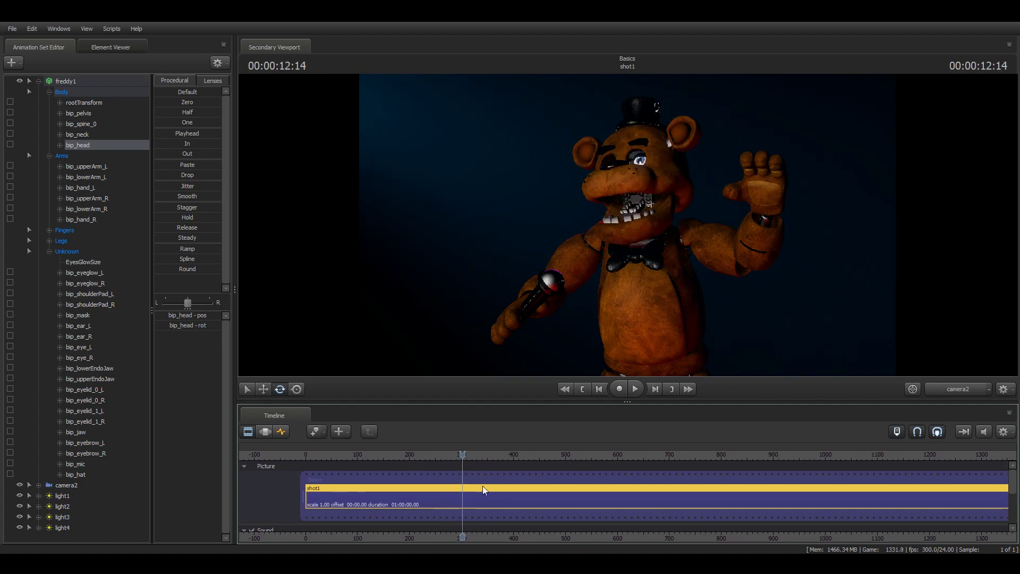
Step: Shorten the movie's overall range to end just past 00:00:12:14 and play back to its new end
middle_click_drag(512, 534, 411, 532)
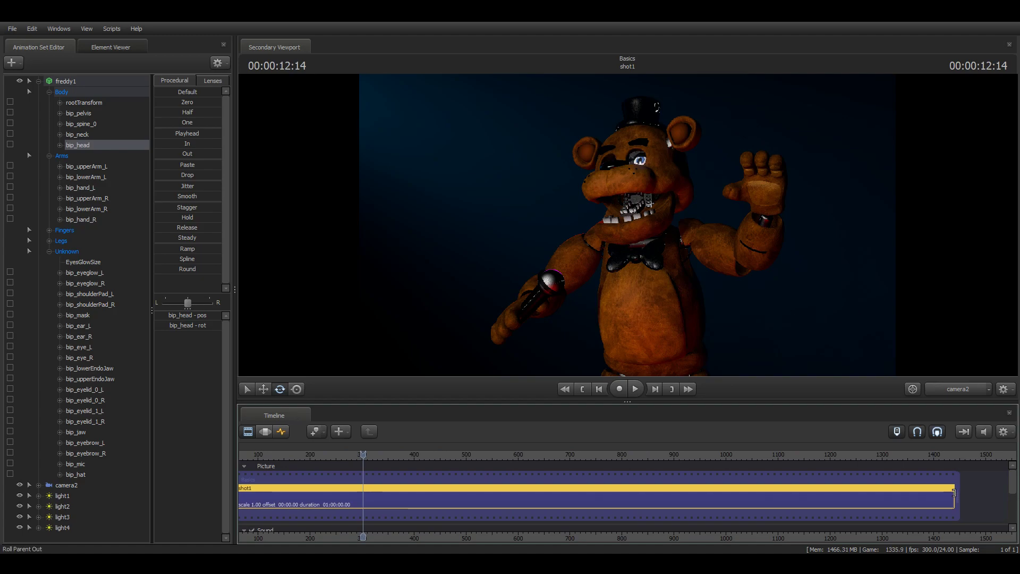
left_click_drag(955, 495, 941, 499)
key("ctrl+z")
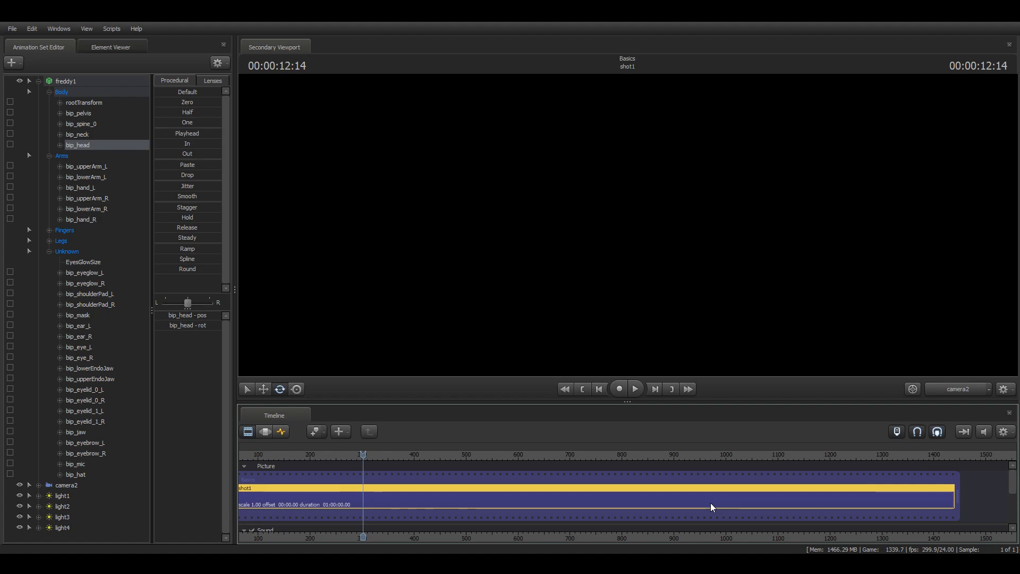
left_click_drag(961, 498, 370, 520)
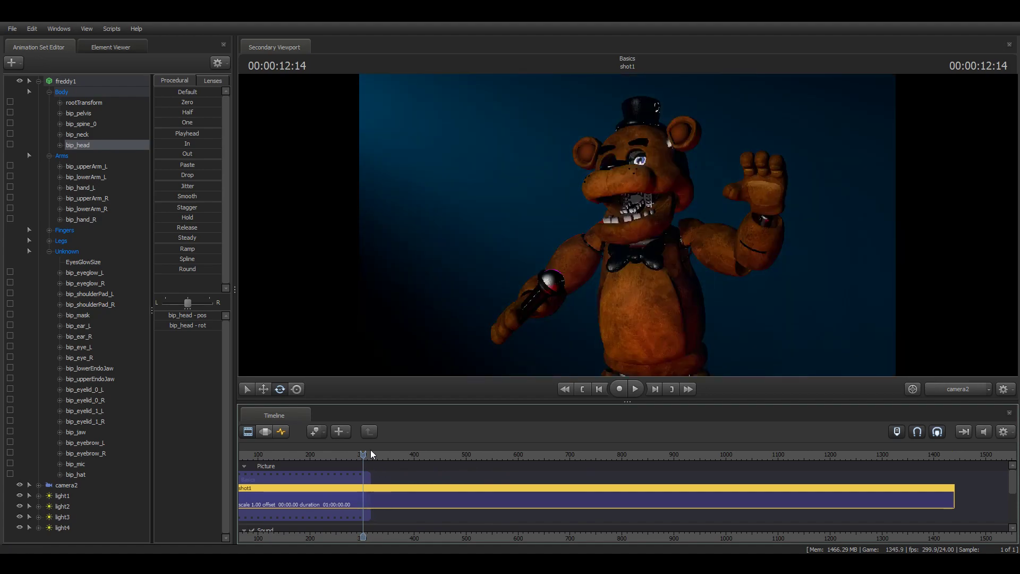
left_click_drag(361, 454, 274, 465)
key("space")
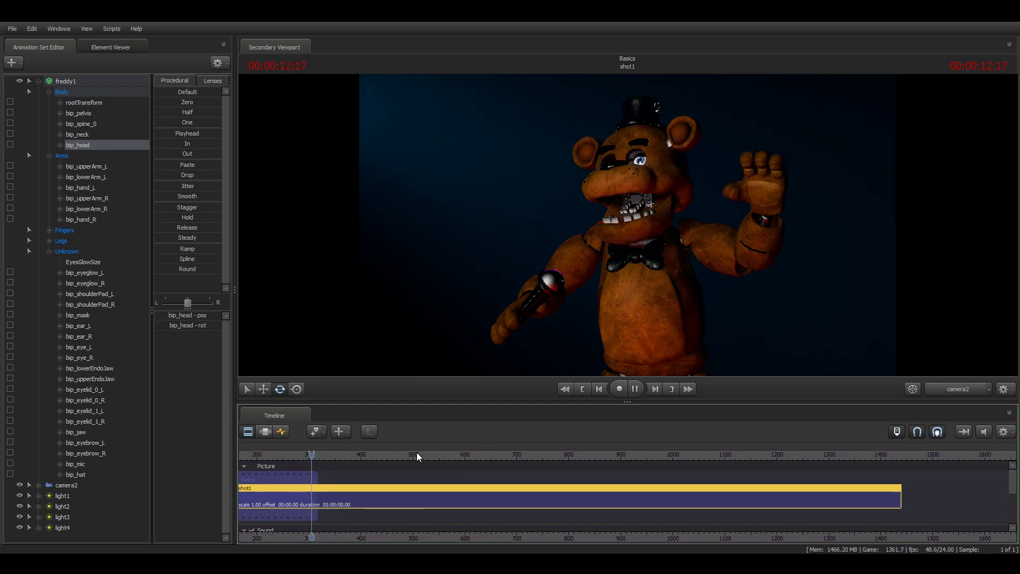
key("space")
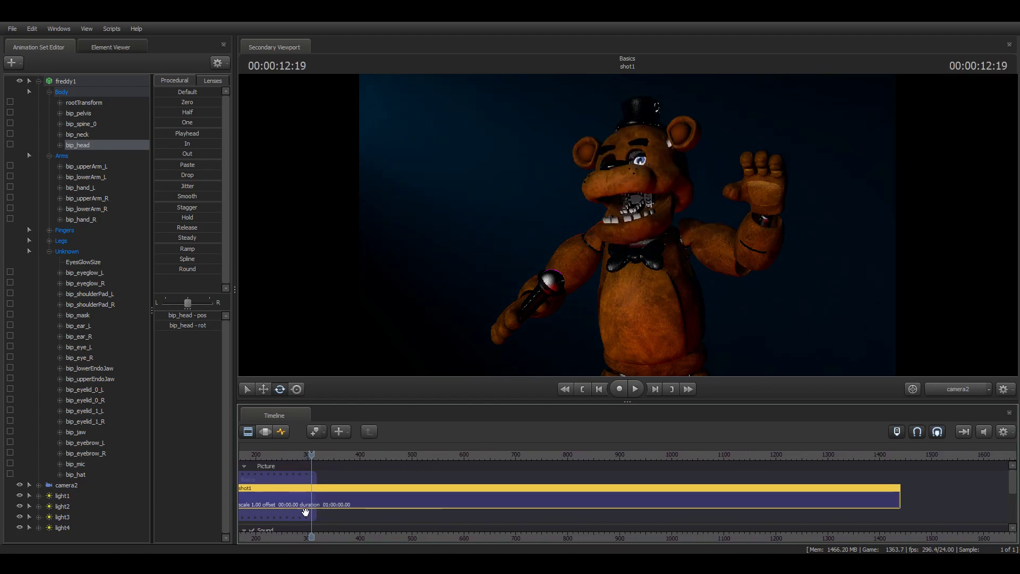
Step: Extend the movie's overall range well past the end of shot1, to about frame 1950
left_click_drag(311, 486, 321, 484)
left_click_drag(464, 480, 1019, 528)
middle_click_drag(867, 531, 418, 505)
scroll(425, 504, "down", 4)
Step: Lengthen shot1 to a duration of 01:02:04.00 and play back the animation
mouse_move(738, 498)
left_mouse_down()
mouse_move(893, 502)
mouse_move(913, 514)
mouse_move(906, 496)
mouse_move(757, 497)
left_mouse_up()
key("space")
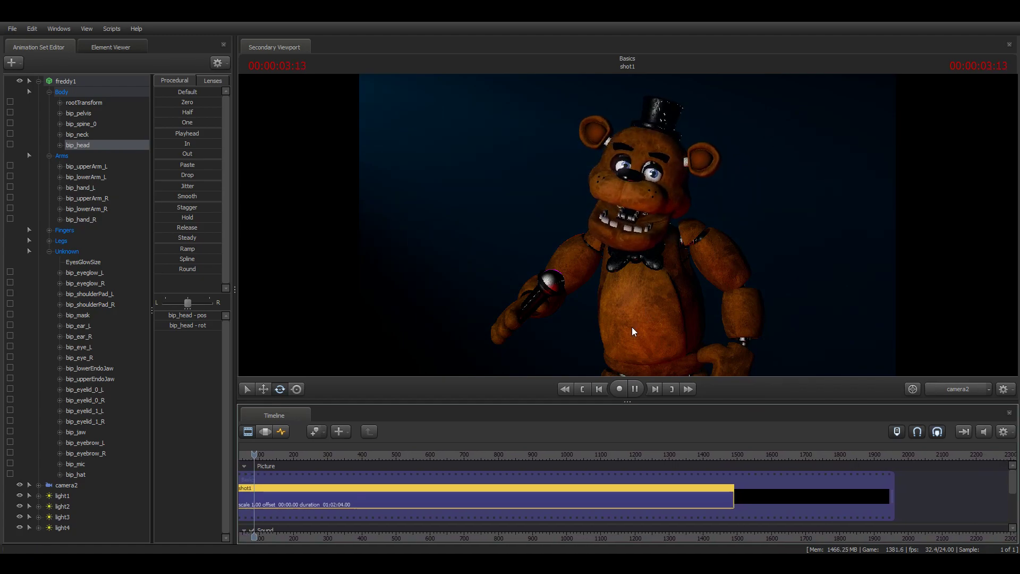
key("space")
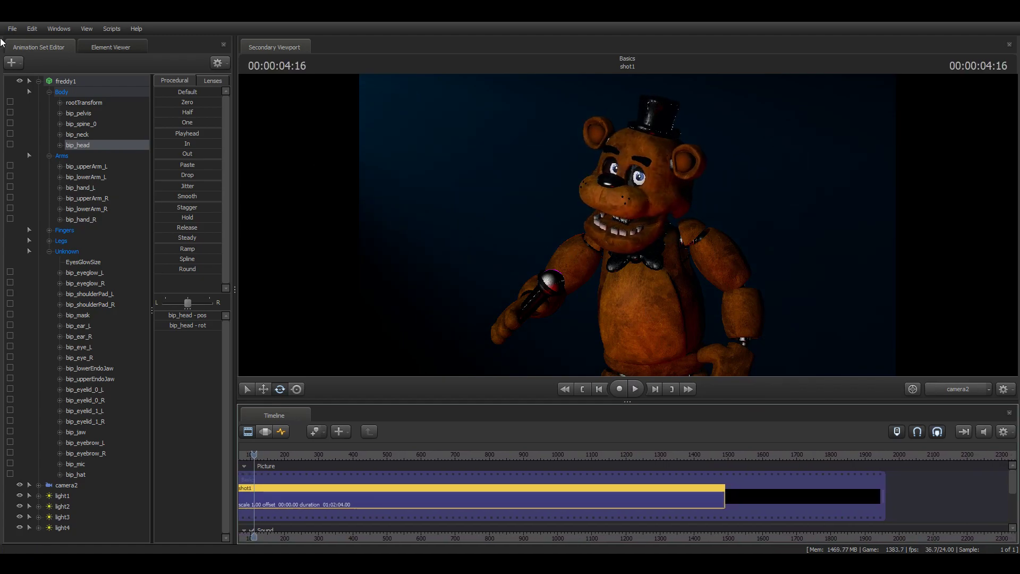